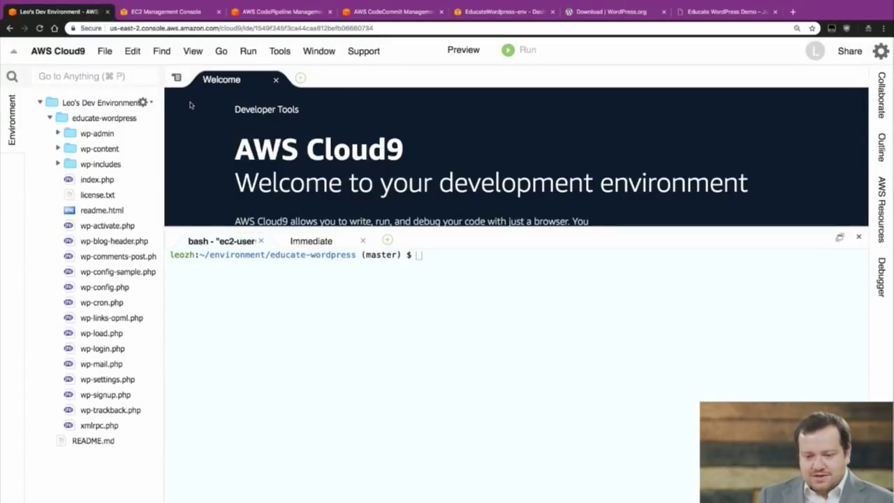
# Step: Switch to the EC2 Management Console and start launching an instance from Amazon Linux AMI 2018.03.0 (HVM) with type t2.micro
pyautogui.click(274, 299)
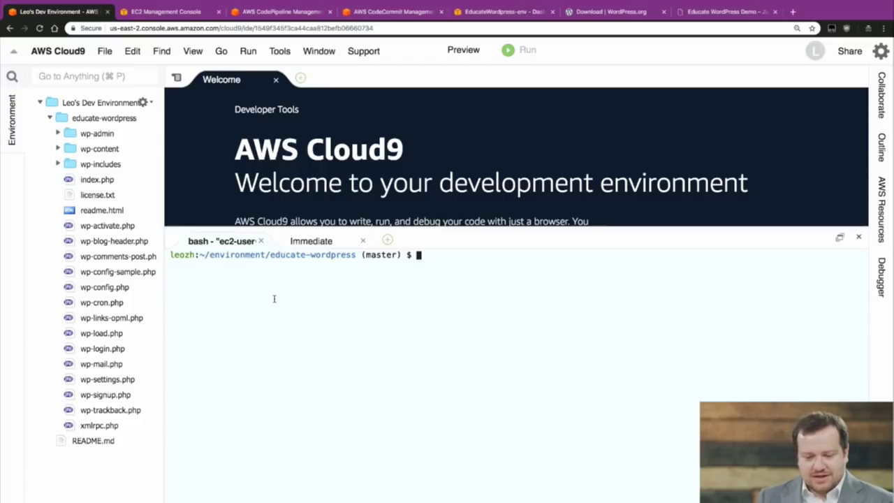
pyautogui.click(186, 13)
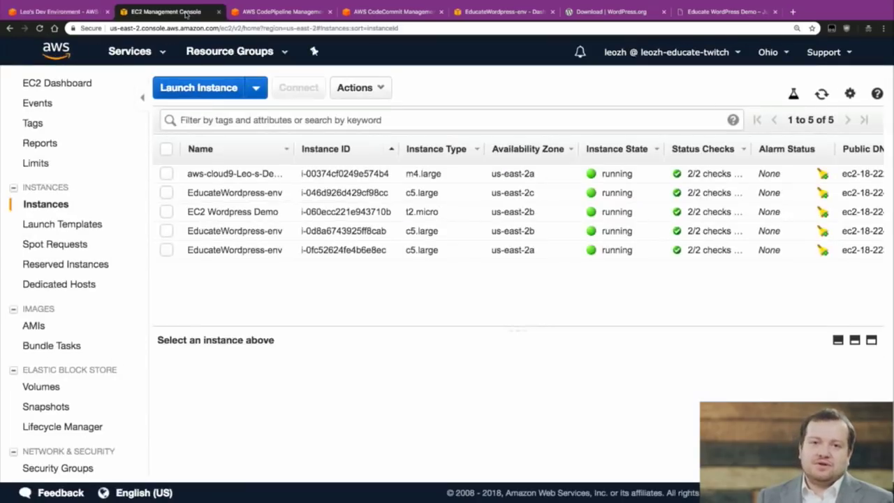
pyautogui.click(196, 88)
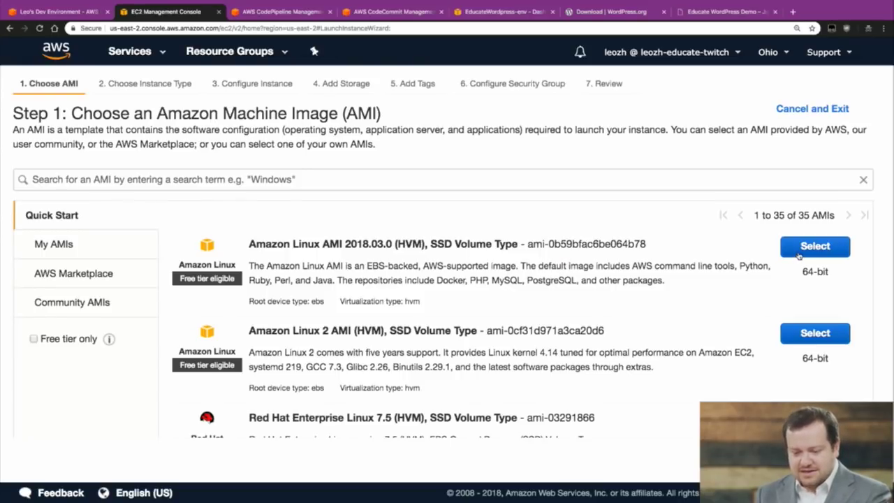
pyautogui.click(798, 255)
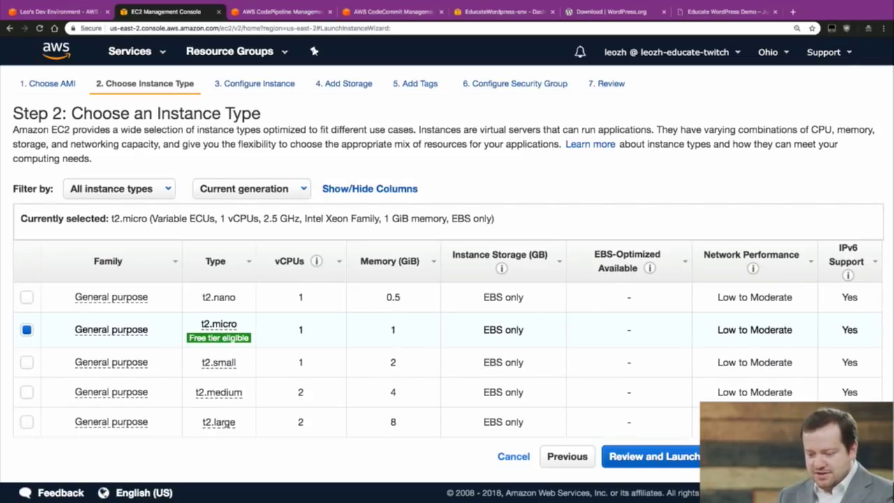
pyautogui.click(793, 456)
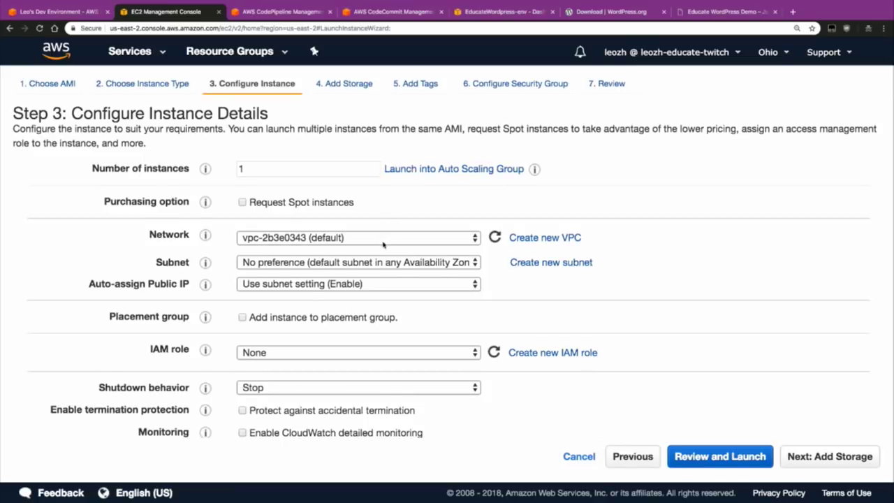
# Step: Look over the instance details and accept the default details and root storage settings for the launch
pyautogui.scroll(-5, 383, 244)
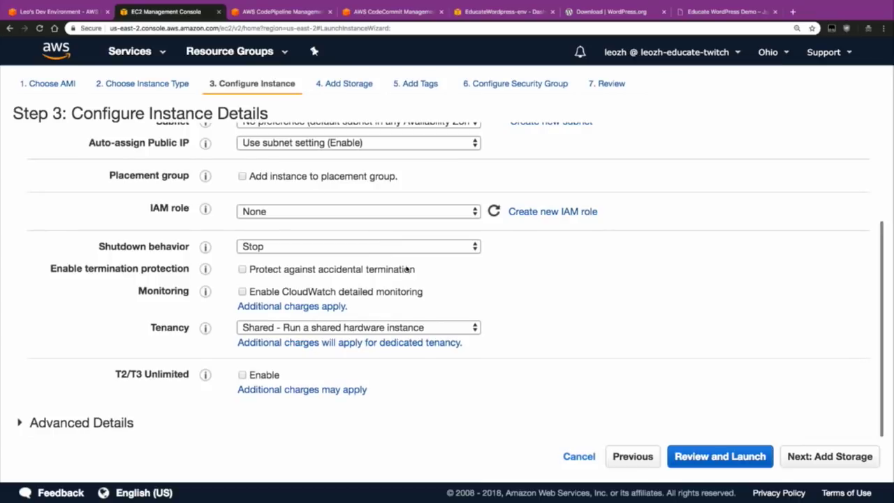
pyautogui.click(799, 458)
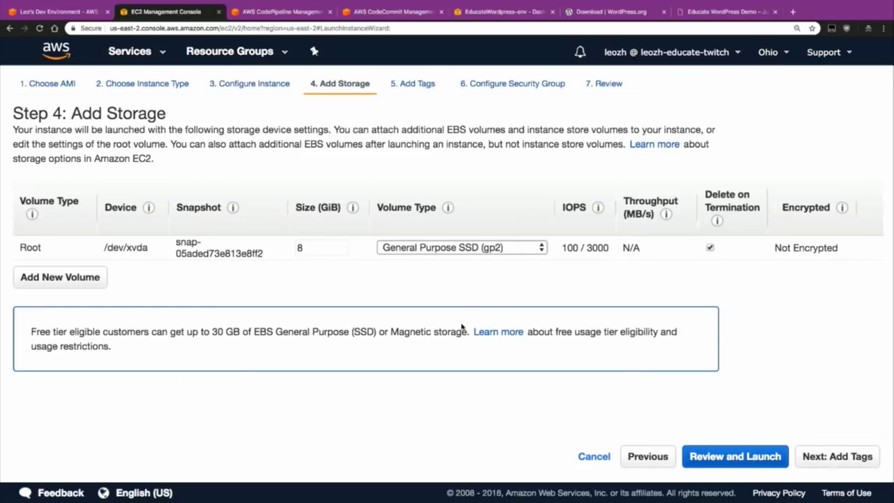
pyautogui.click(801, 453)
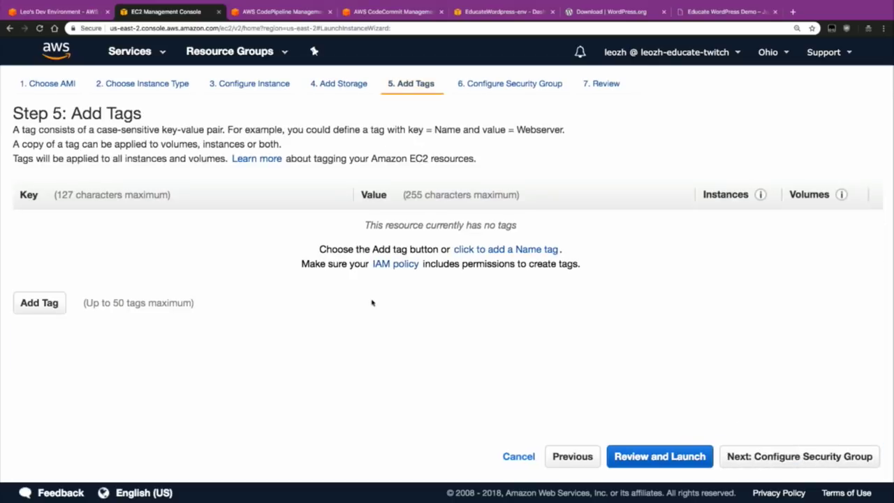
# Step: Add a tag with key Name and value Test EC2 Instance, and continue to the security group configuration
pyautogui.click(60, 305)
pyautogui.write('N')
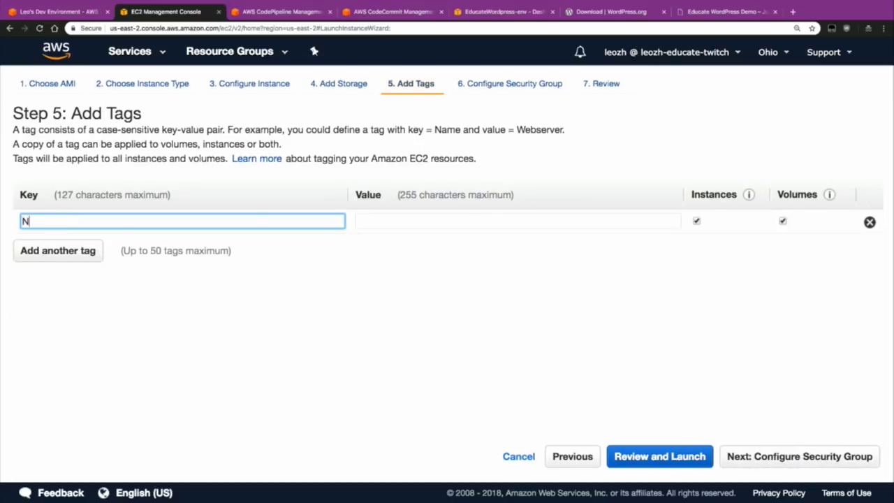
pyautogui.write('ame')
pyautogui.press('Tab')
pyautogui.write('Test EC2 Instance')
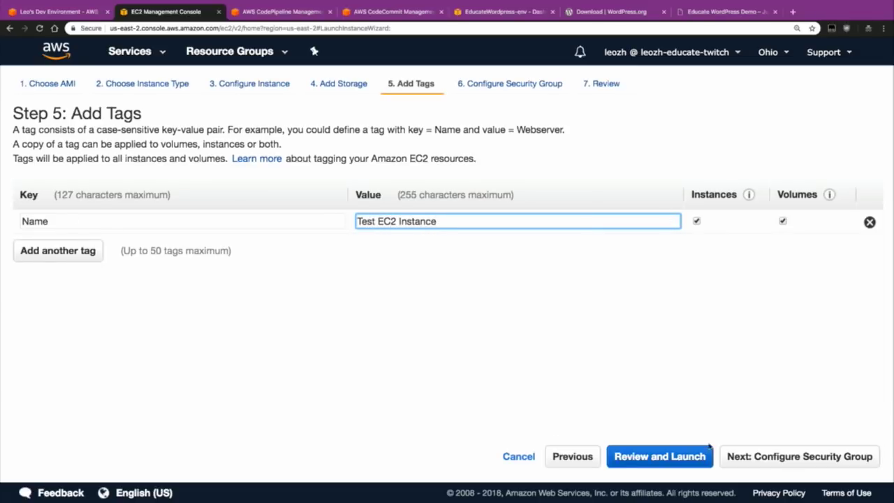
pyautogui.click(726, 455)
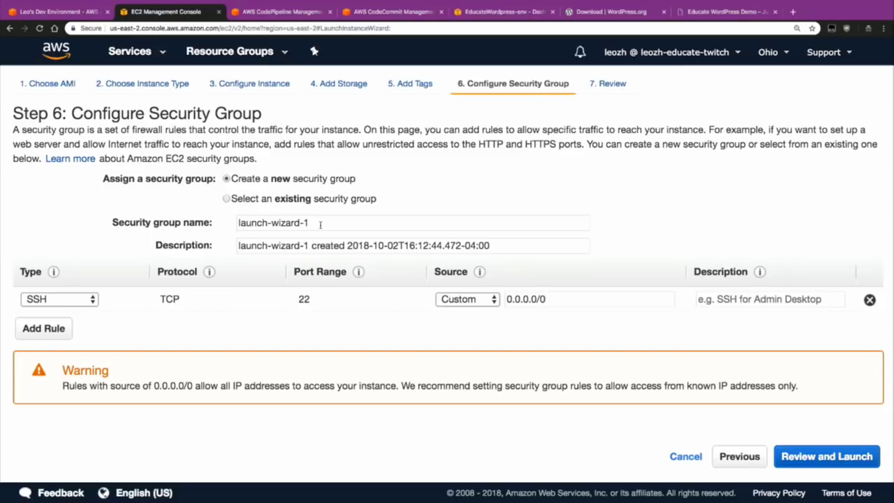
# Step: Name the new security group ec2-demo-security-group and change its existing rule's type to HTTP
pyautogui.moveTo(319, 224); pyautogui.dragTo(245, 216)
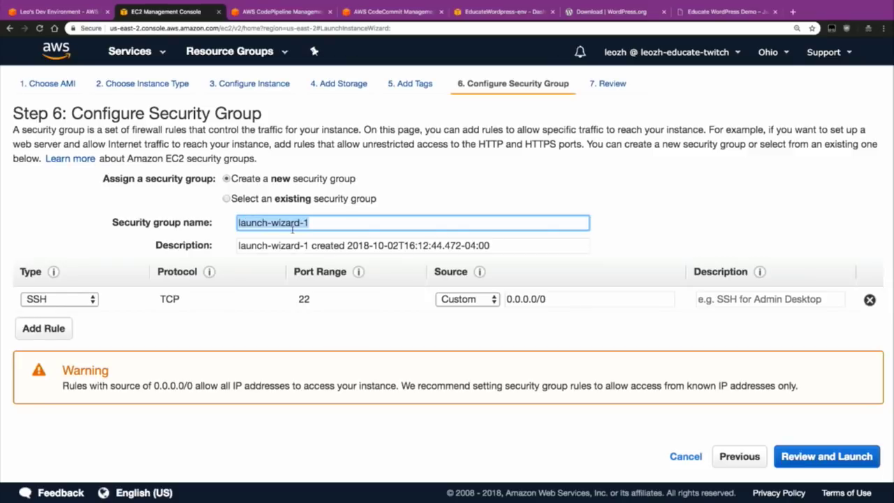
pyautogui.write('ec2-')
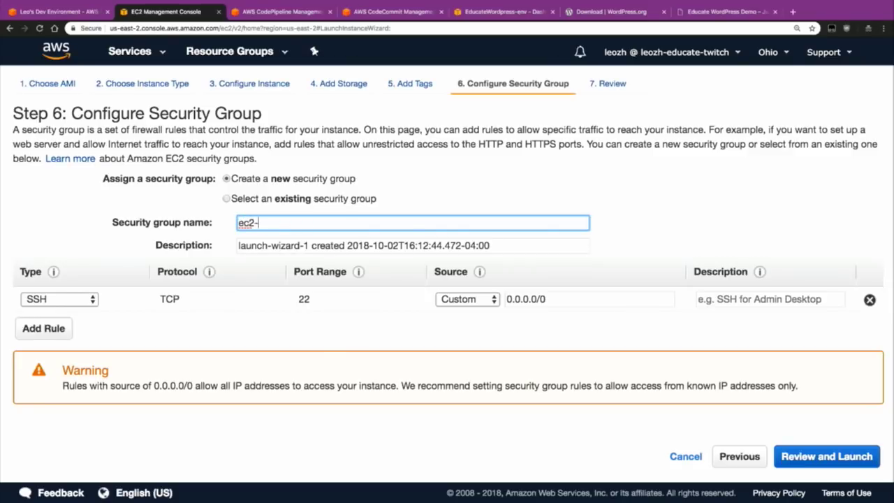
pyautogui.write('demo-security-group')
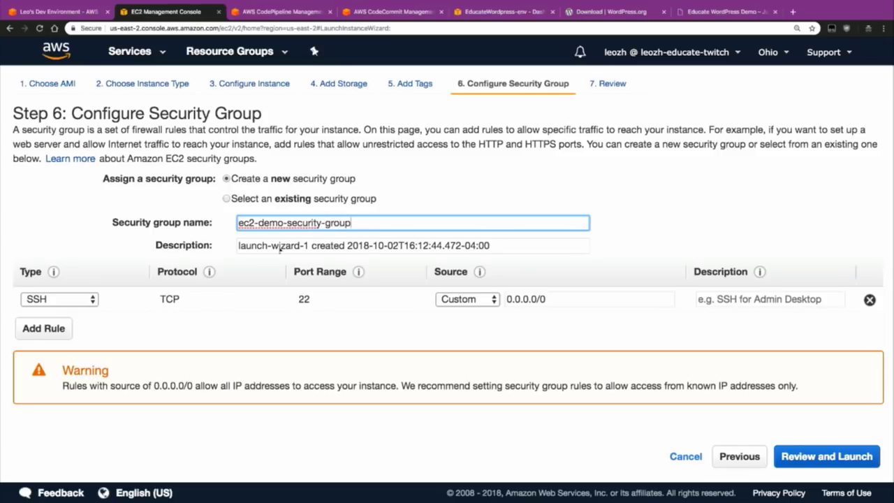
pyautogui.click(63, 299)
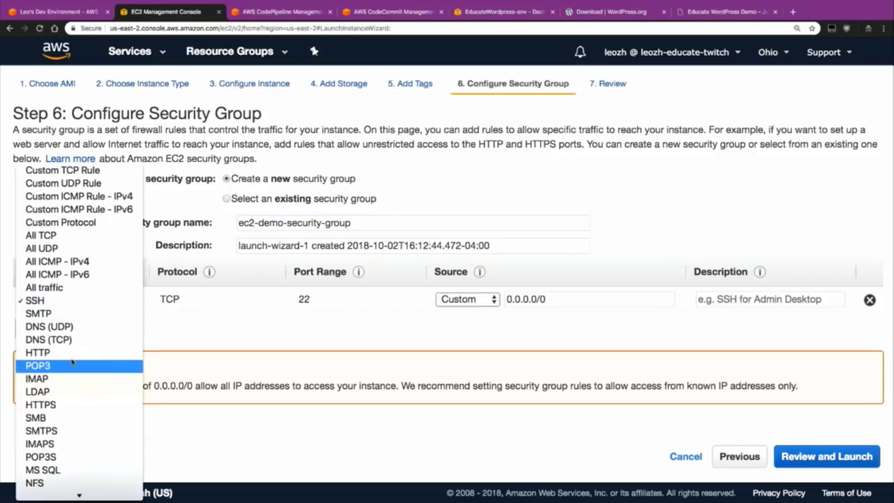
pyautogui.click(83, 356)
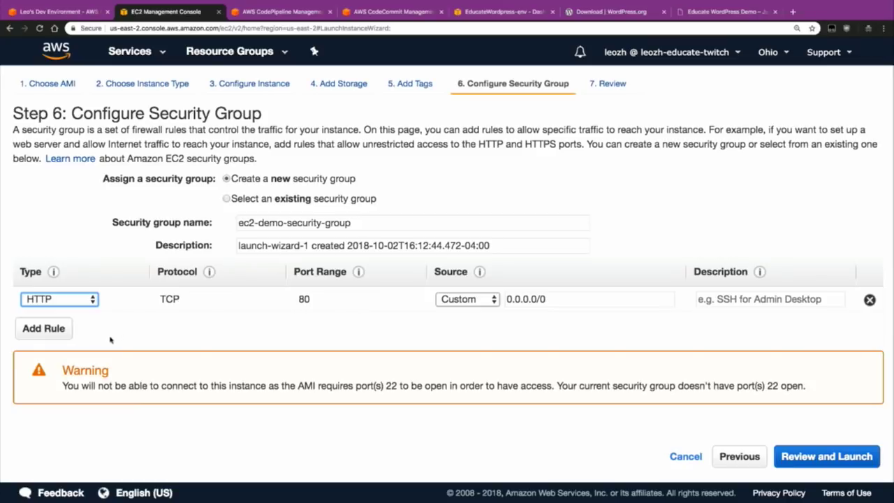
# Step: Add a second security group rule of type SSH with its source set to Anywhere
pyautogui.click(61, 330)
pyautogui.click(82, 323)
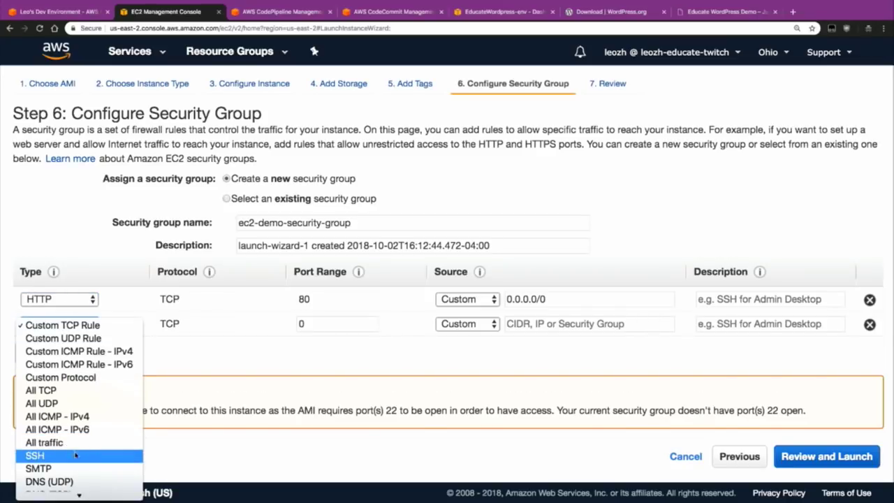
pyautogui.click(77, 455)
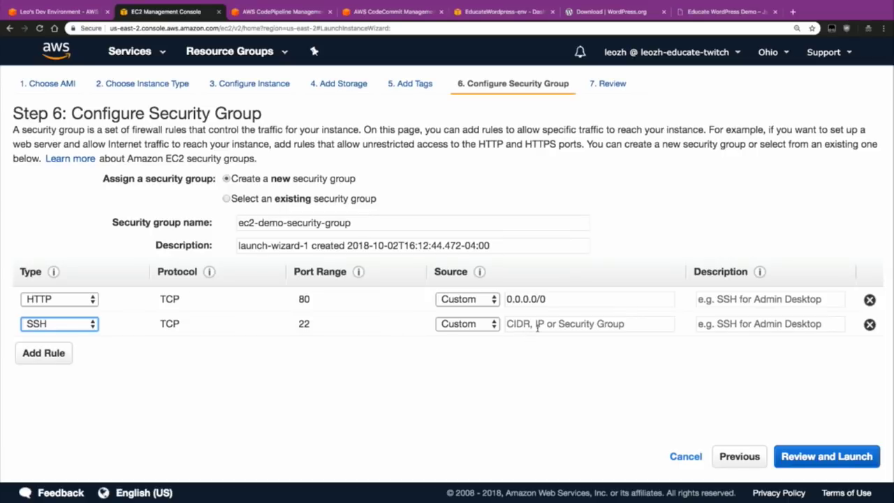
pyautogui.click(537, 327)
pyautogui.click(478, 325)
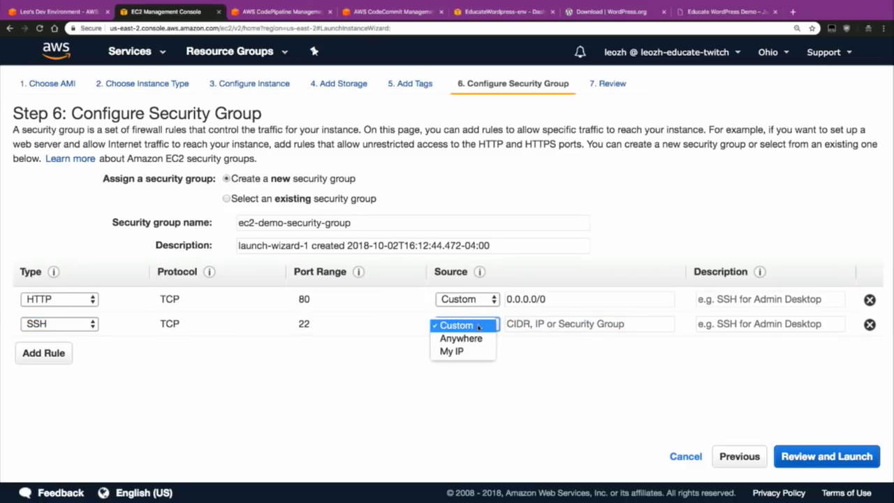
pyautogui.click(473, 343)
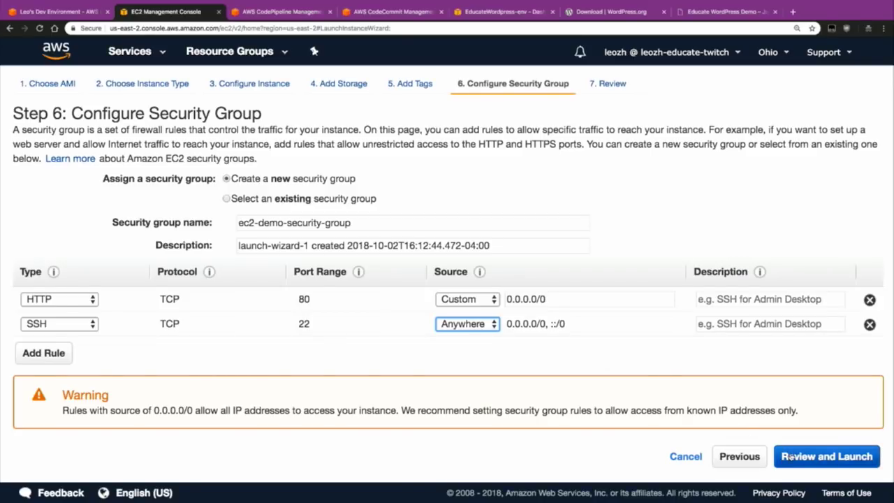
# Step: Proceed through the launch review, acknowledge access to the selected existing key pair, and launch the instance
pyautogui.click(790, 456)
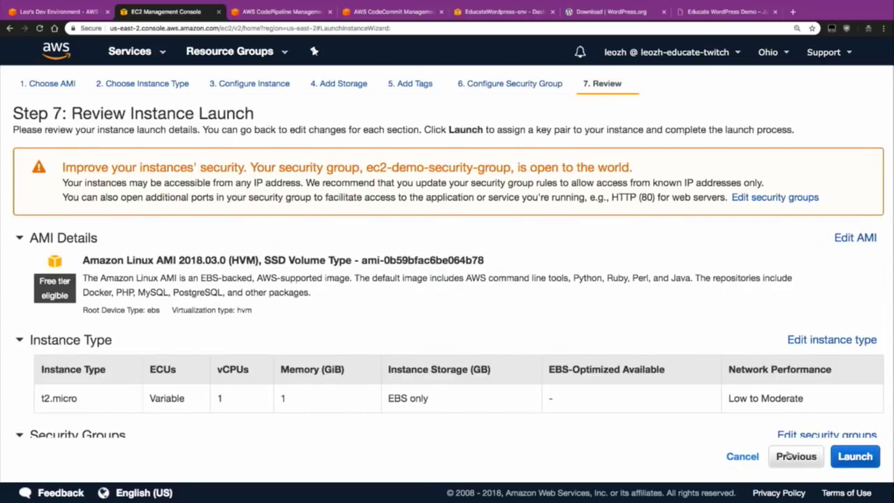
pyautogui.click(848, 457)
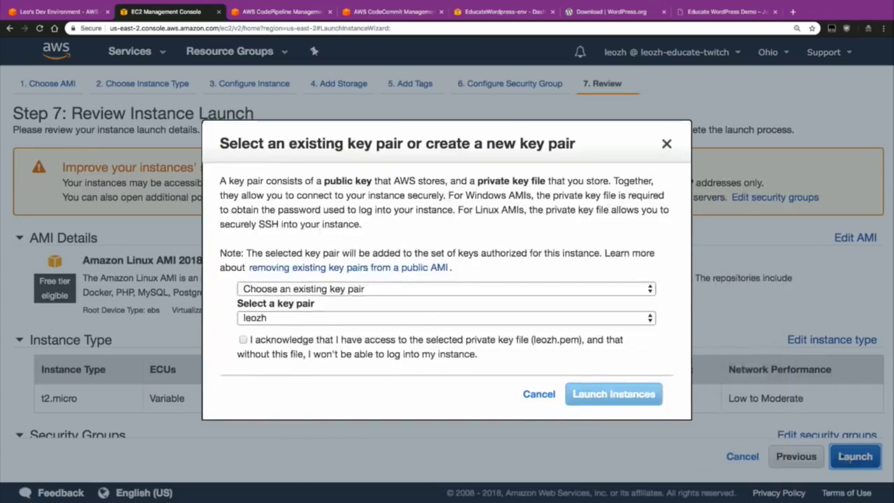
pyautogui.click(242, 340)
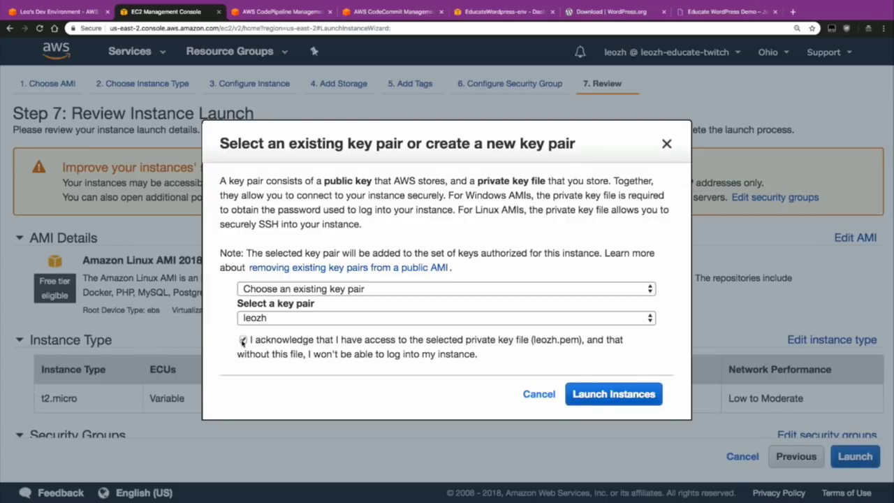
pyautogui.click(589, 393)
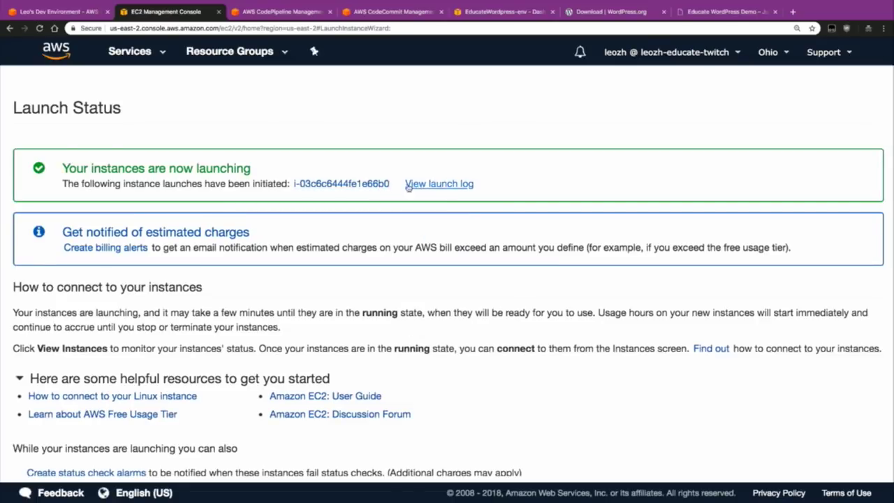
# Step: Open the newly launched instance in the instance list and clear the search filter to show all instances
pyautogui.click(328, 183)
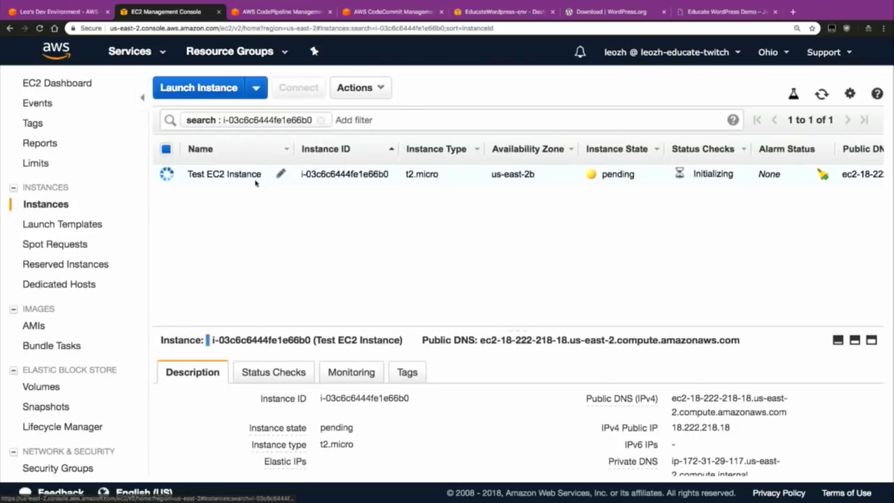
pyautogui.click(321, 120)
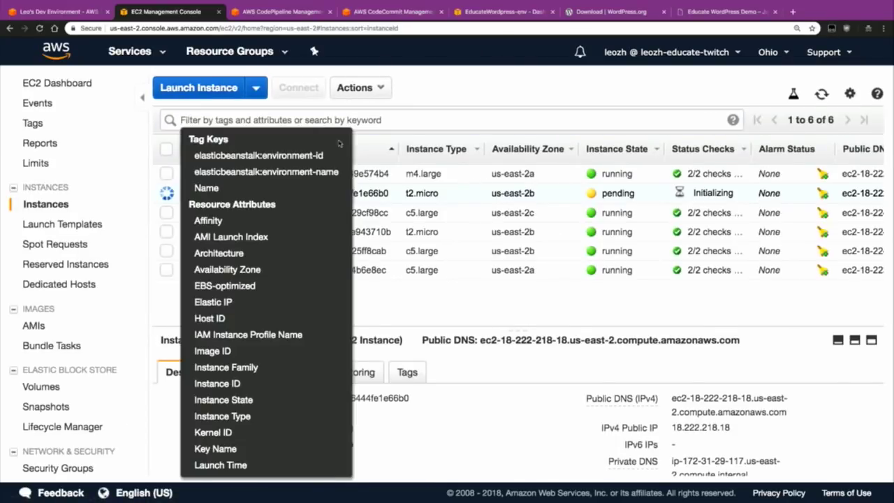
pyautogui.click(479, 278)
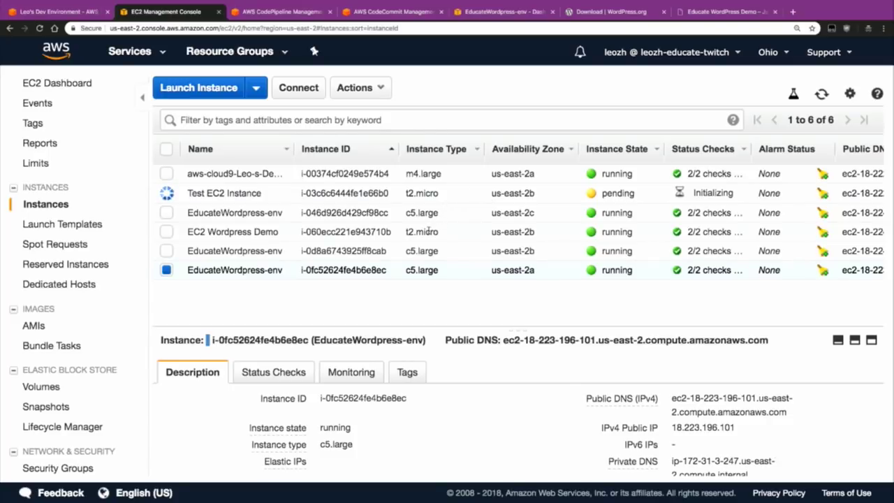
# Step: Copy the public DNS of the EC2 Wordpress Demo instance and connect to it over SSH as ec2-user from the Cloud9 terminal
pyautogui.click(429, 231)
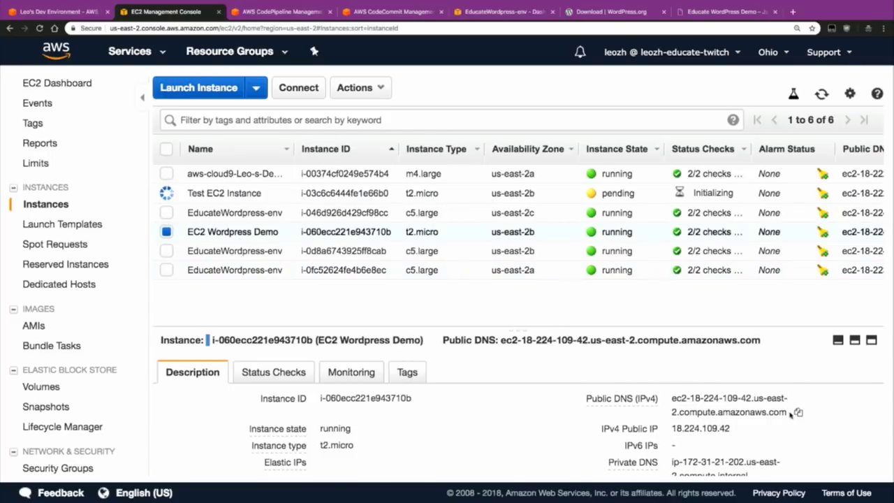
pyautogui.moveTo(786, 412); pyautogui.dragTo(669, 398)
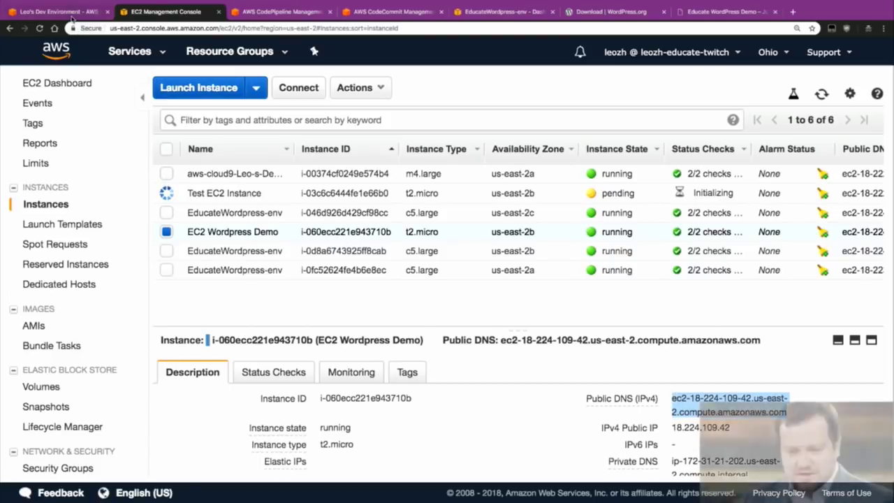
pyautogui.click(71, 12)
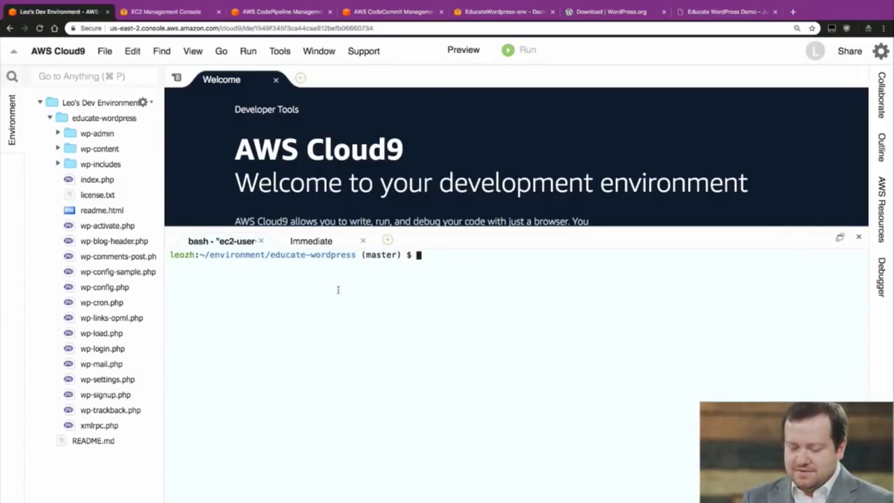
pyautogui.write('ssh ec')
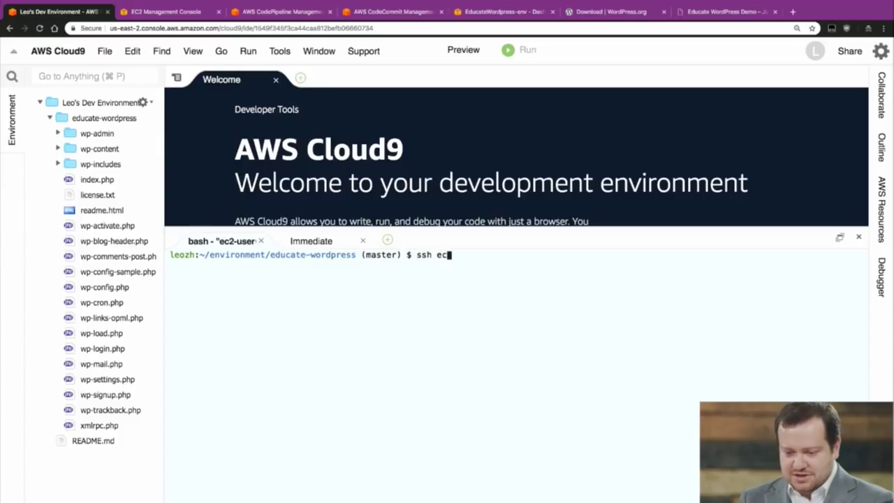
pyautogui.write('2-user@')
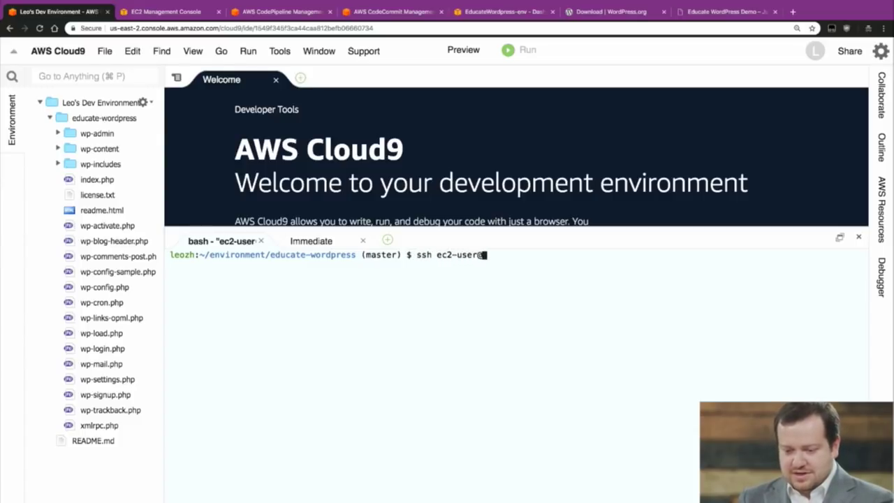
pyautogui.write('@ec2-18-224-109-42.us-east-2.compute.amazonaws.com')
pyautogui.press('Return')
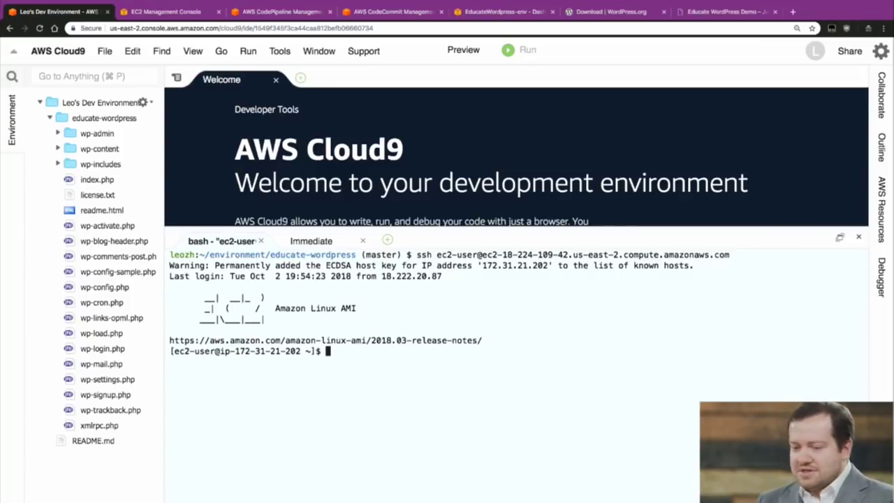
# Step: Copy the WordPress .tar.gz download link from wordpress.org and fetch latest.tar.gz with wget in the Cloud9 SSH session
pyautogui.click(600, 11)
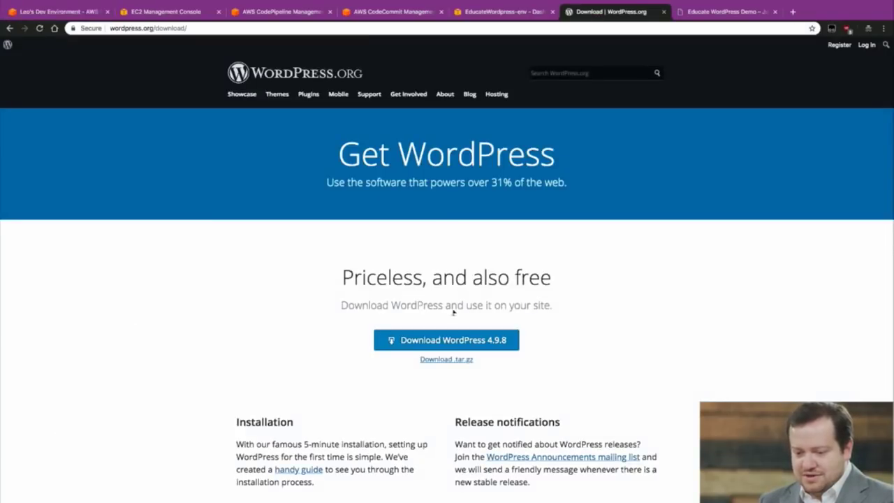
pyautogui.rightClick(439, 359)
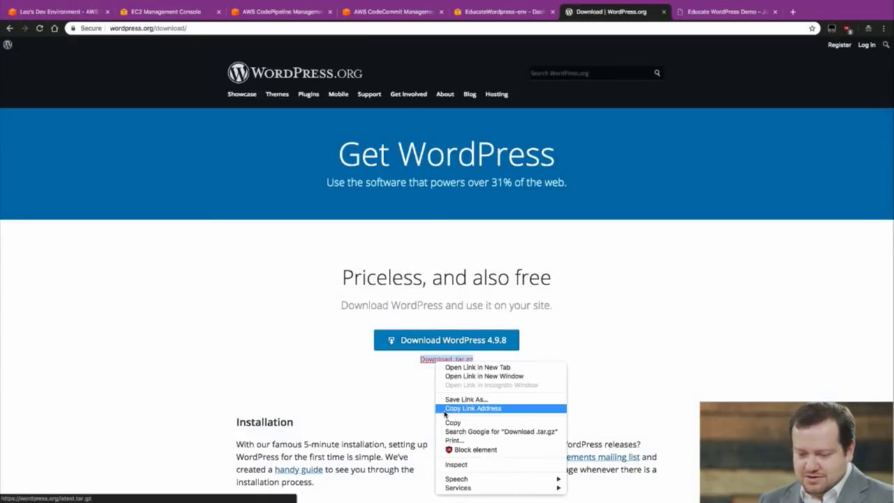
pyautogui.click(445, 411)
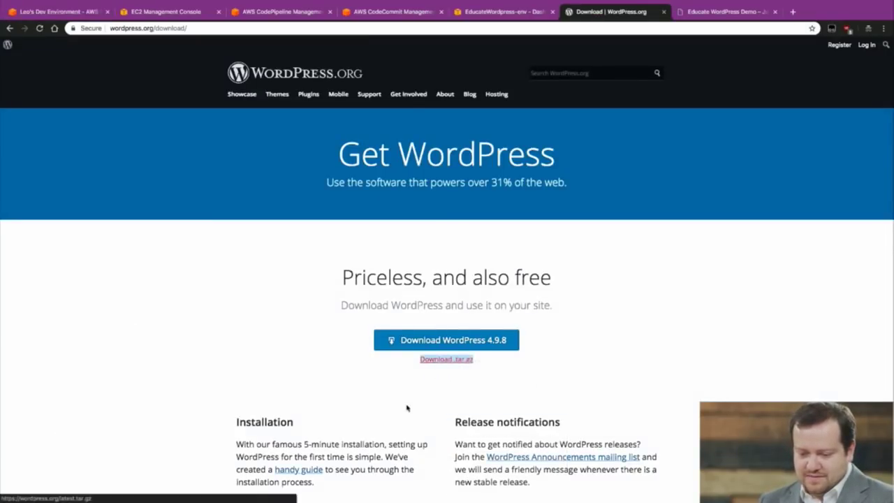
pyautogui.click(91, 12)
pyautogui.write('wget')
pyautogui.press('super+v')
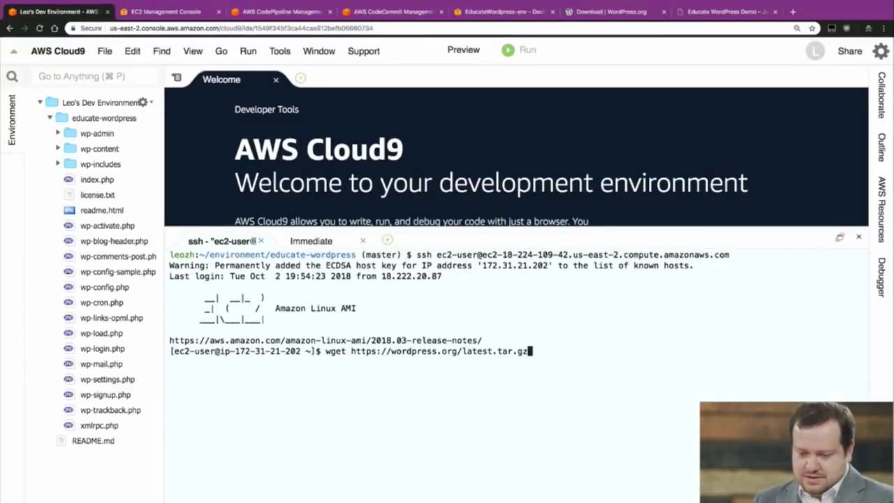
pyautogui.press('Return')
# Step: Extract the downloaded latest.tar.gz archive on the demo instance with tar zxvf
pyautogui.write('ta')
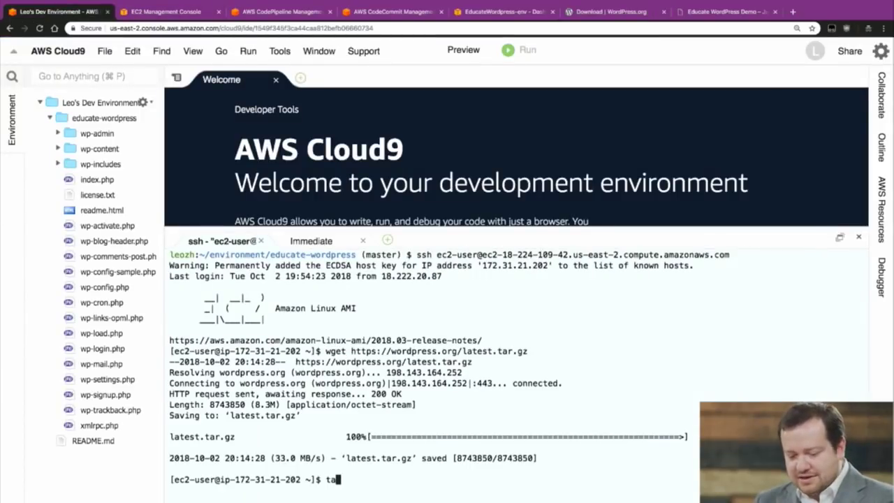
pyautogui.write('r zxvf late')
pyautogui.press('Tab')
pyautogui.press('Return')
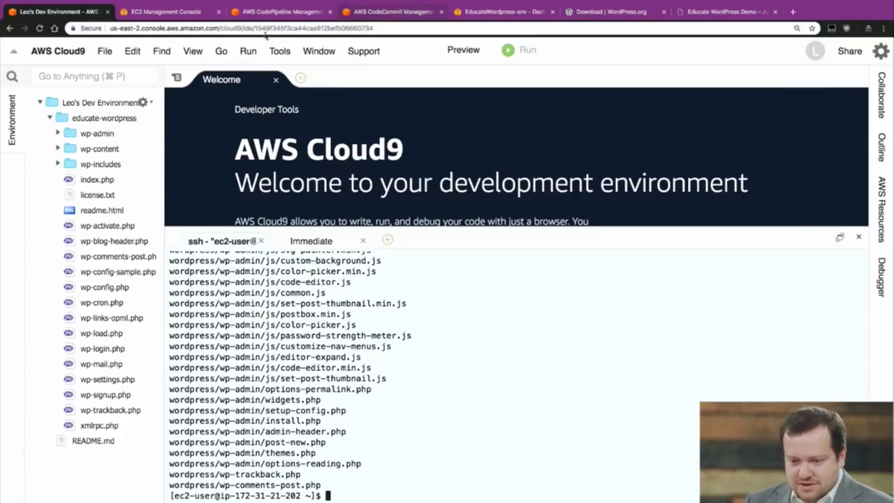
# Step: Find the RDS service from the EC2 console and open its dashboard in a separate browser tab
pyautogui.click(185, 12)
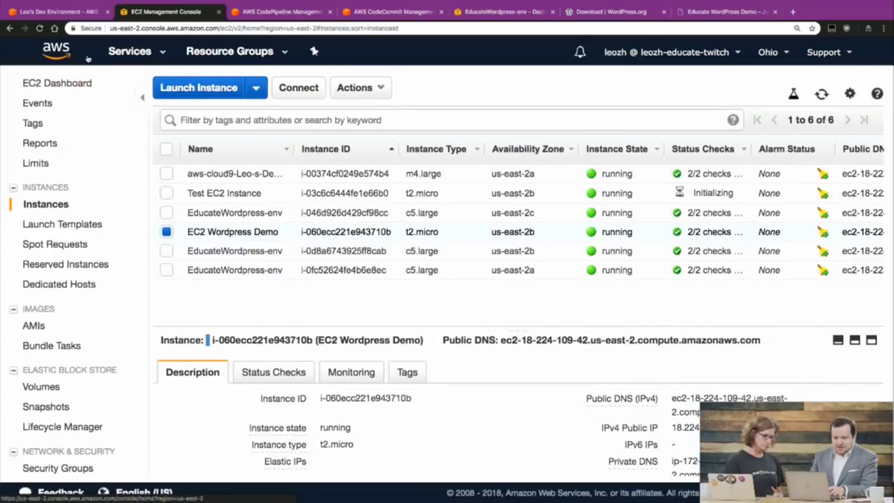
pyautogui.click(129, 52)
pyautogui.write('rd')
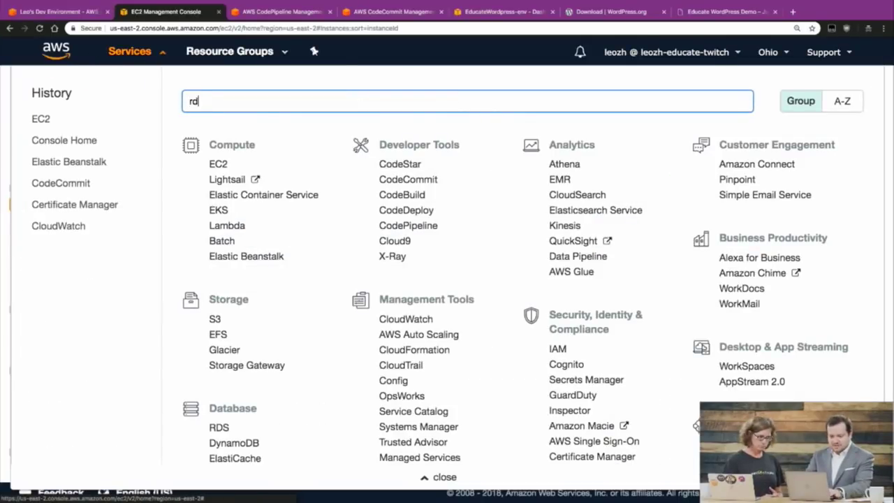
pyautogui.write('s')
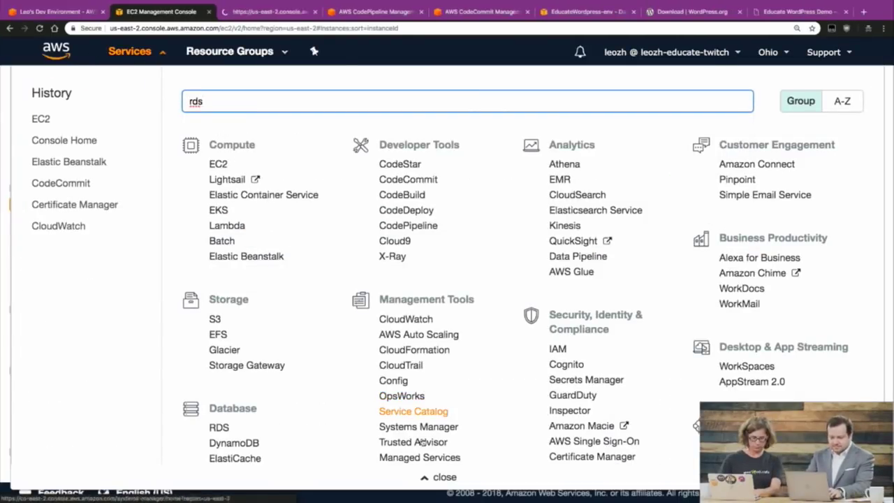
pyautogui.click(440, 477)
pyautogui.click(287, 12)
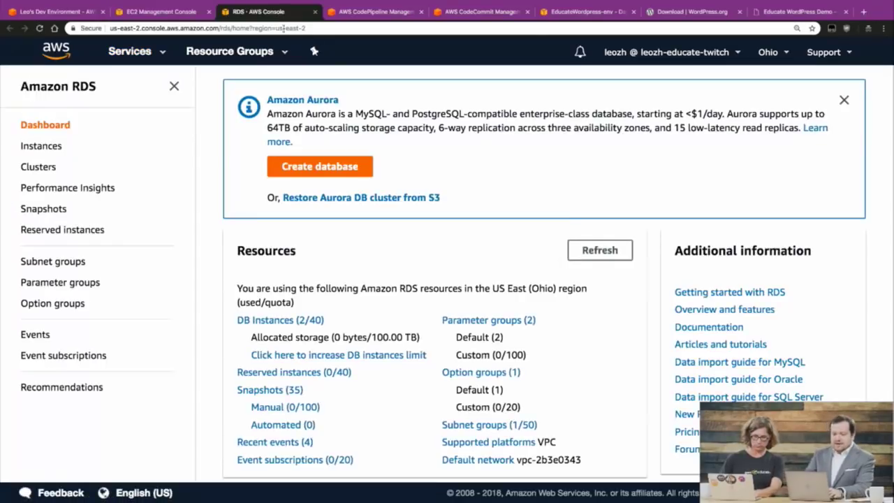
# Step: Start creating a database with the Amazon Aurora engine in the MySQL 5.7-compatible edition and proceed to the DB details
pyautogui.click(324, 176)
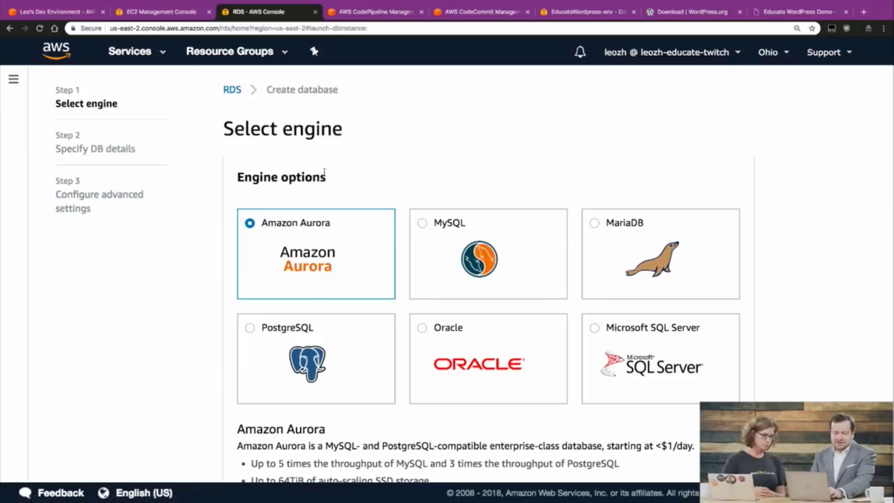
pyautogui.scroll(-1, 378, 225)
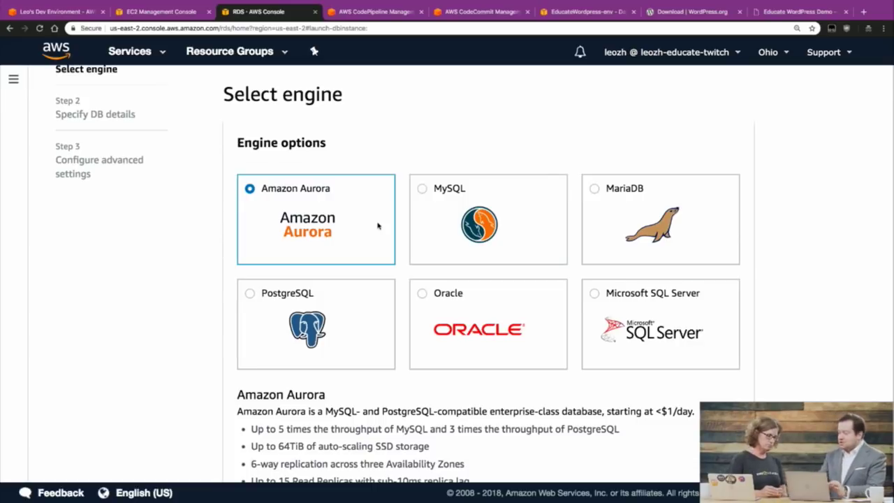
pyautogui.scroll(-1, 378, 225)
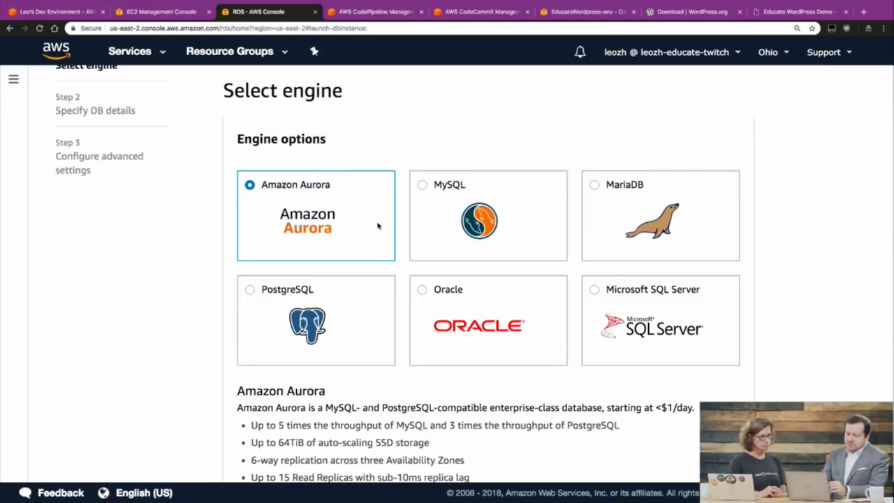
pyautogui.scroll(-2, 378, 225)
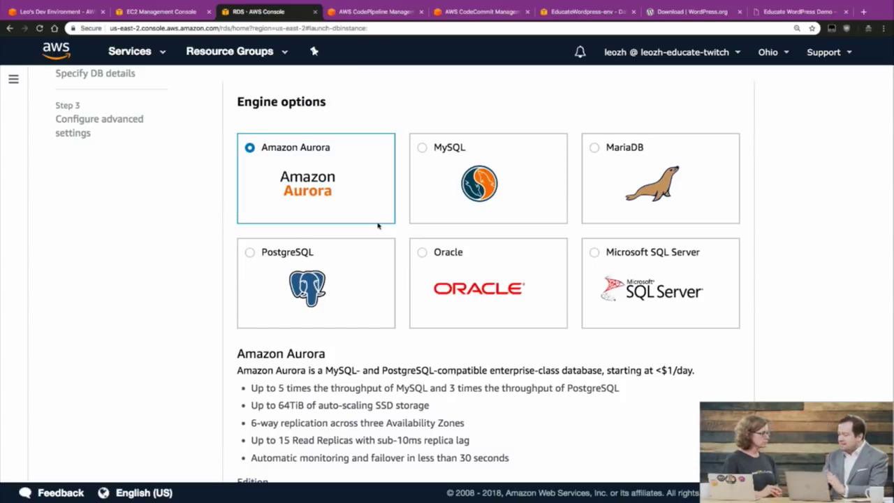
pyautogui.scroll(-5, 378, 225)
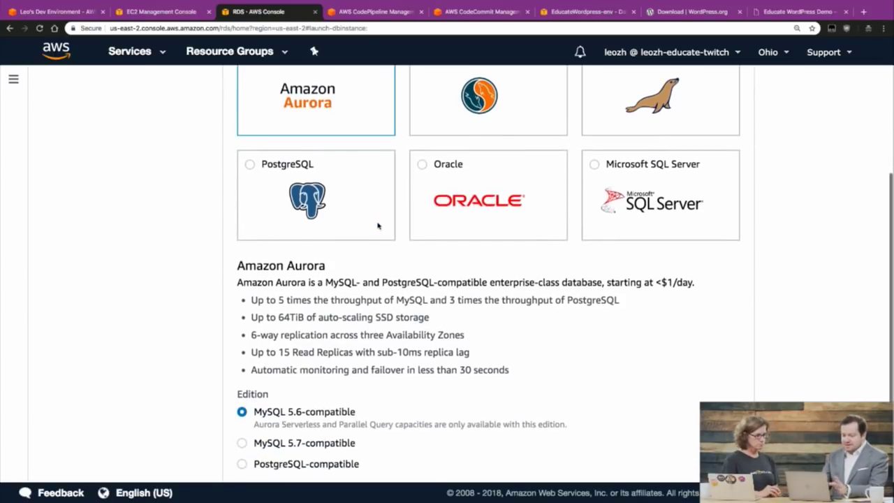
pyautogui.scroll(-3, 378, 225)
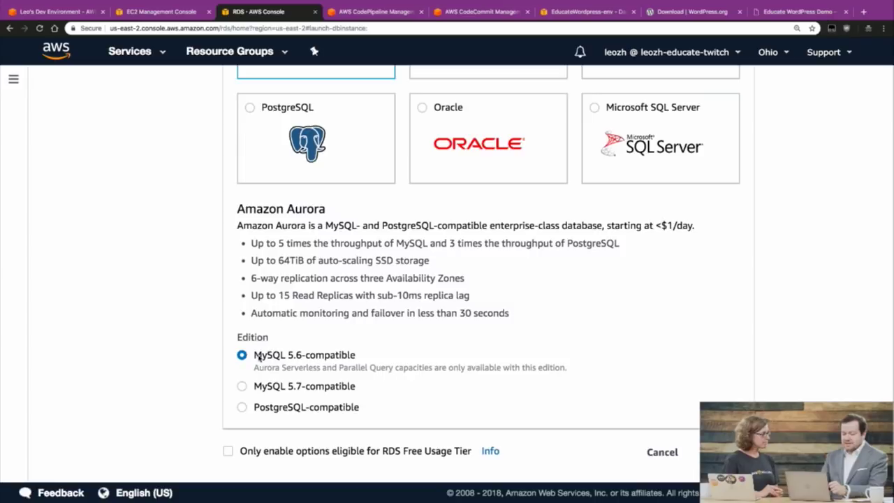
pyautogui.click(242, 387)
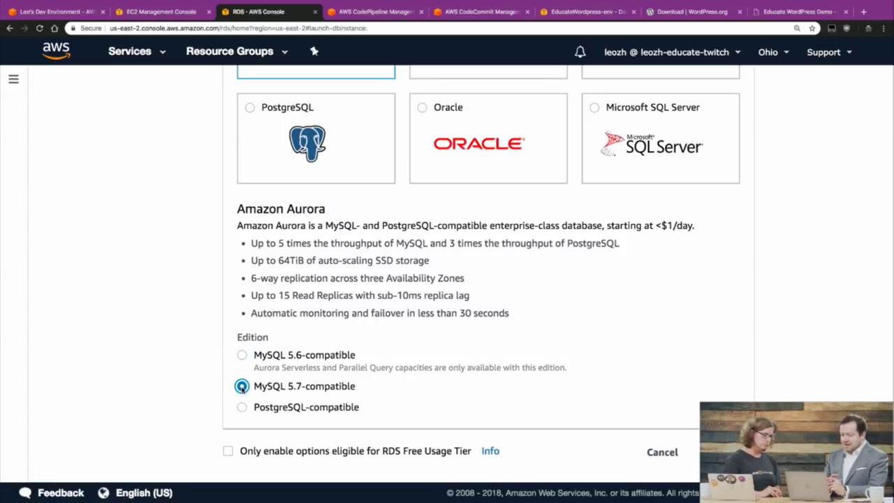
pyautogui.click(720, 452)
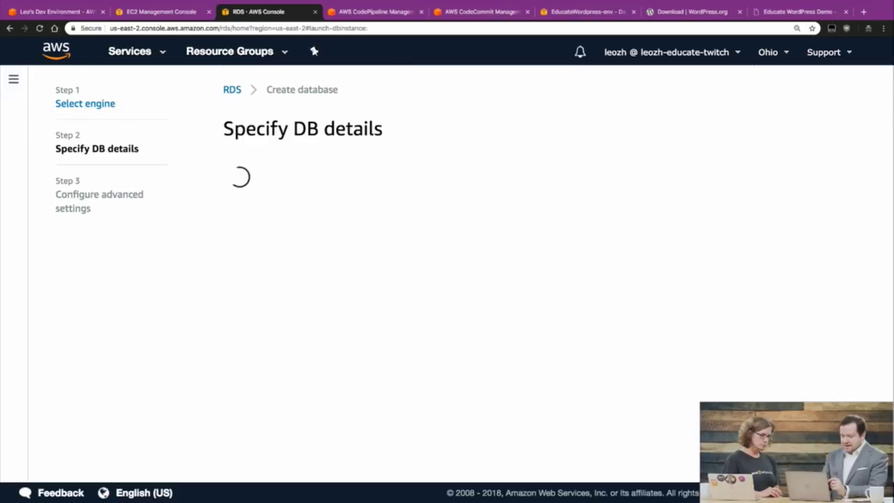
# Step: Set the DB instance class to db.t2.small with 1 vCPU and 2 GiB RAM
pyautogui.scroll(-5, 350, 268)
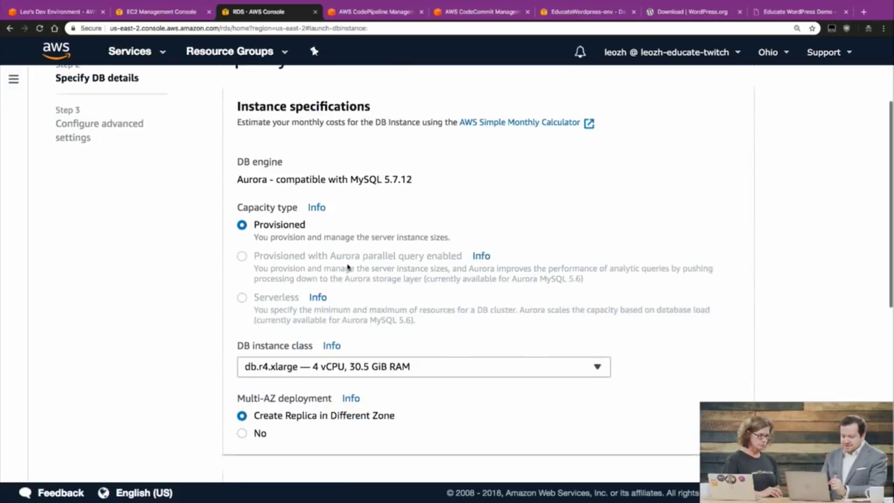
pyautogui.click(323, 236)
pyautogui.scroll(5, 280, 304)
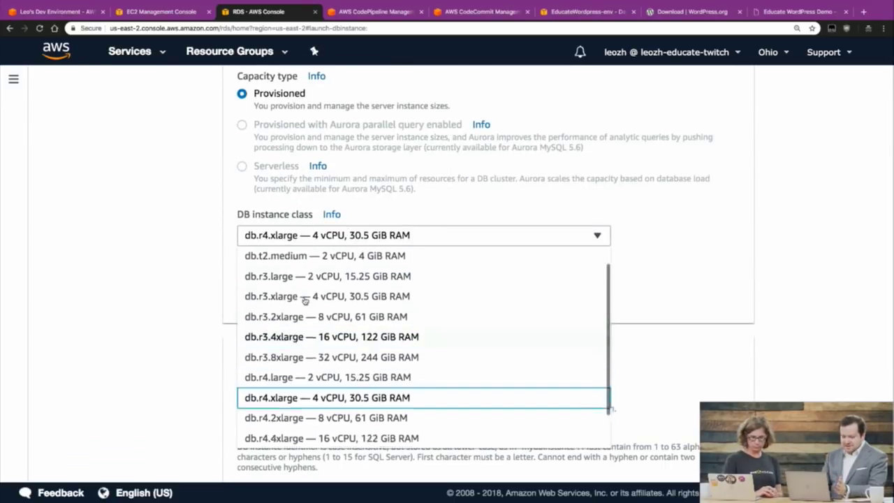
pyautogui.click(266, 372)
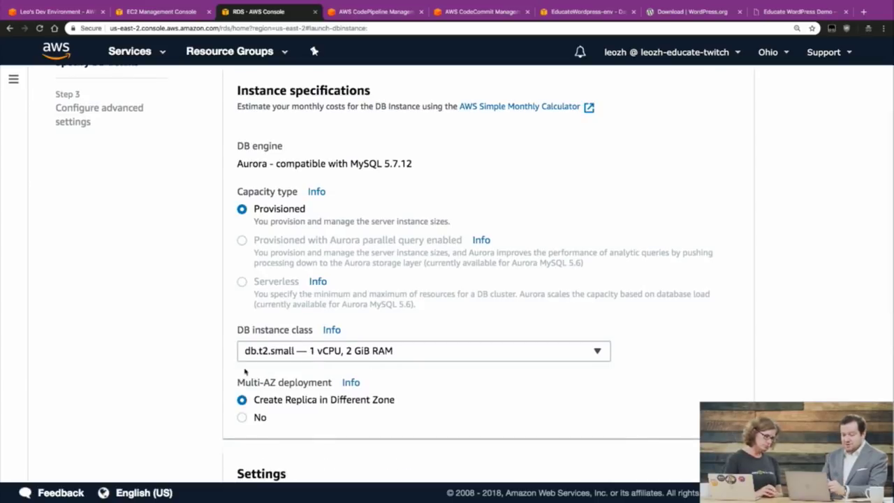
# Step: Set the DB instance identifier to educate-demo and fill in the master username
pyautogui.scroll(-5, 238, 370)
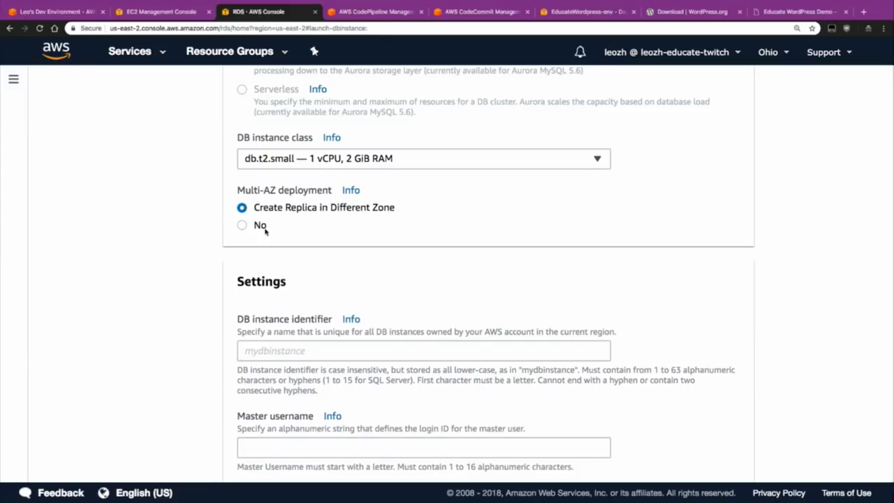
pyautogui.scroll(-1, 265, 231)
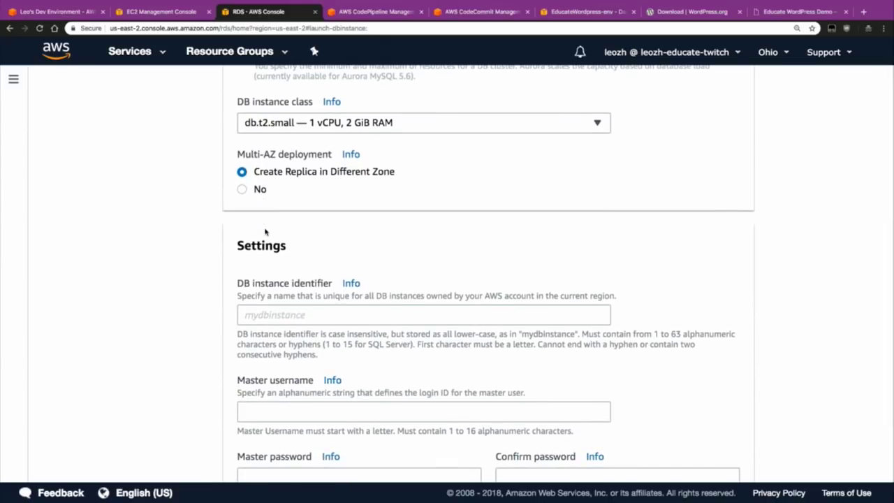
pyautogui.scroll(-2, 265, 231)
pyautogui.click(262, 236)
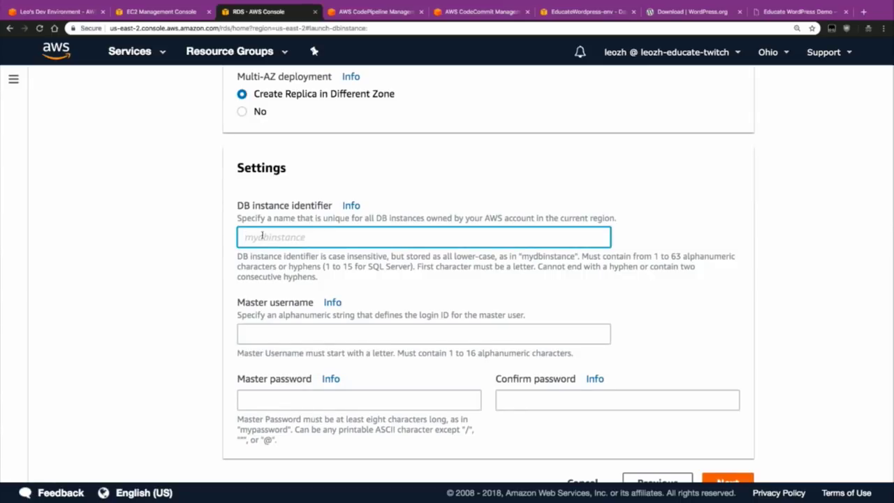
pyautogui.write('educate-demo')
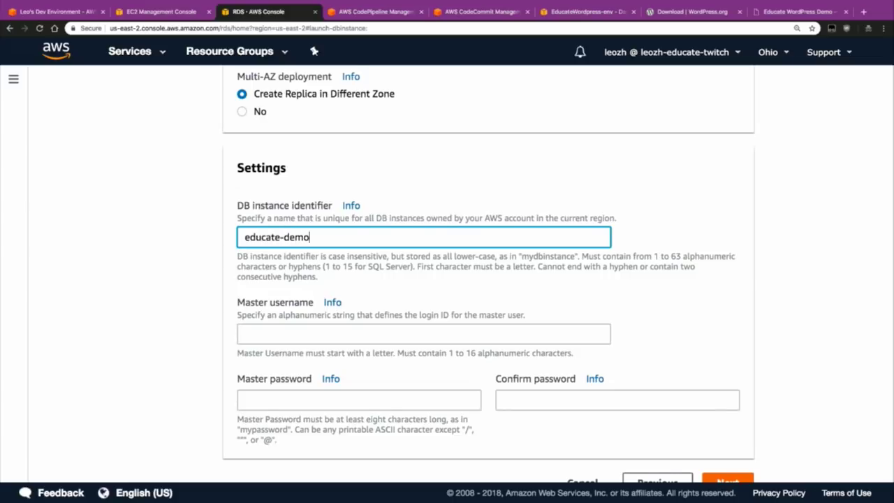
pyautogui.scroll(-1, 489, 273)
pyautogui.press('Tab')
pyautogui.write('leozh')
pyautogui.press('Tab')
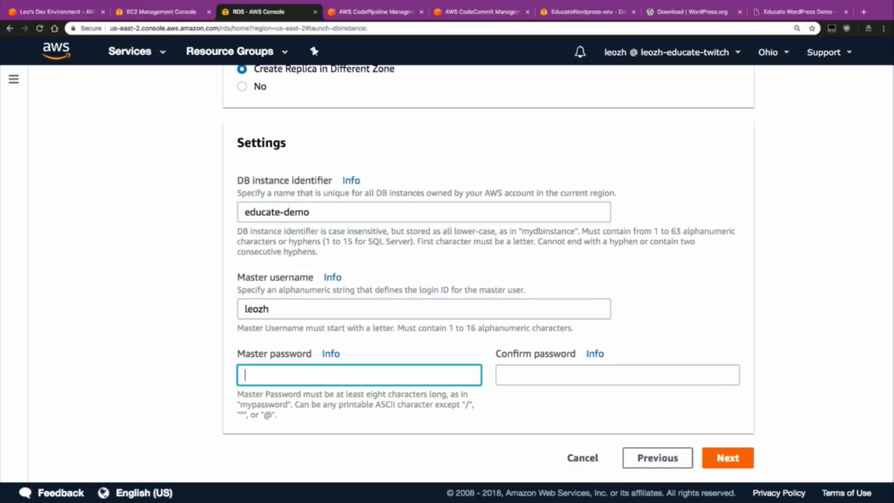
# Step: Enter and confirm the master password, and proceed to the advanced settings
pyautogui.write('•••••••••••••')
pyautogui.hotkey('ctrl', 'a')
pyautogui.write('••••••••••••')
pyautogui.press('Tab')
pyautogui.write('•••••••••••••')
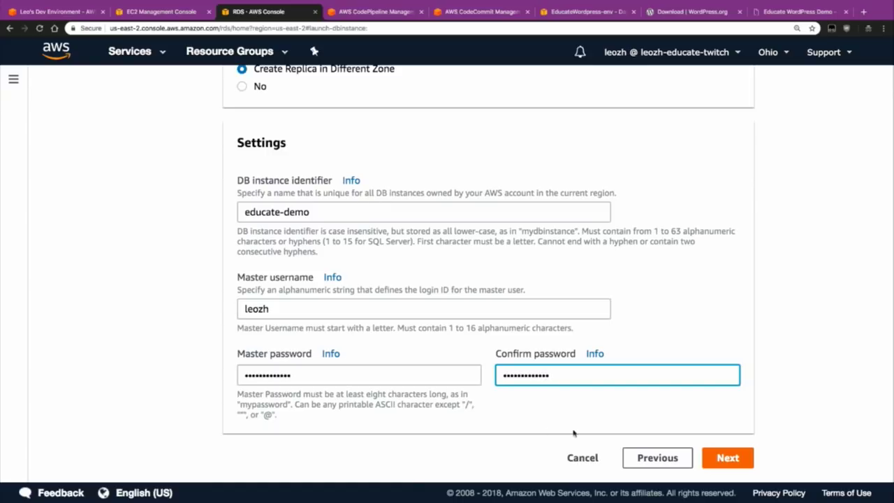
pyautogui.click(707, 456)
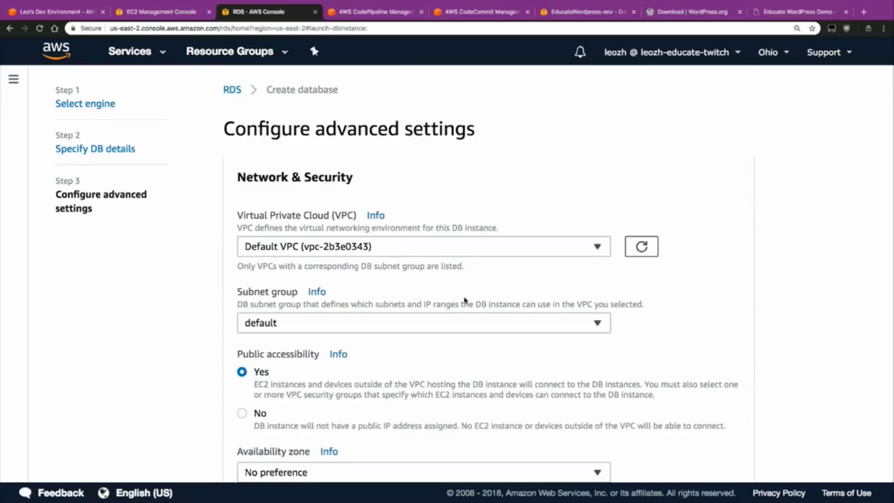
# Step: Set the database name to wordpress in the database options, leaving the cluster identifier blank
pyautogui.scroll(-3, 465, 301)
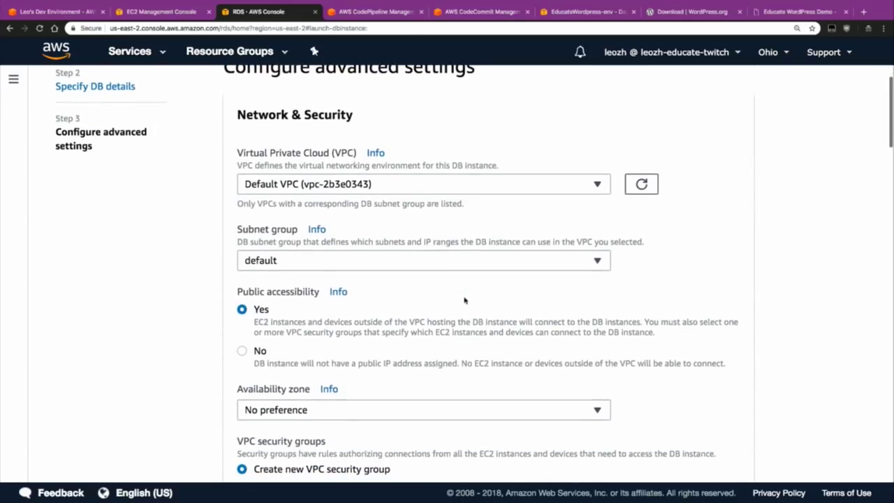
pyautogui.scroll(-3, 465, 300)
pyautogui.scroll(-4, 465, 301)
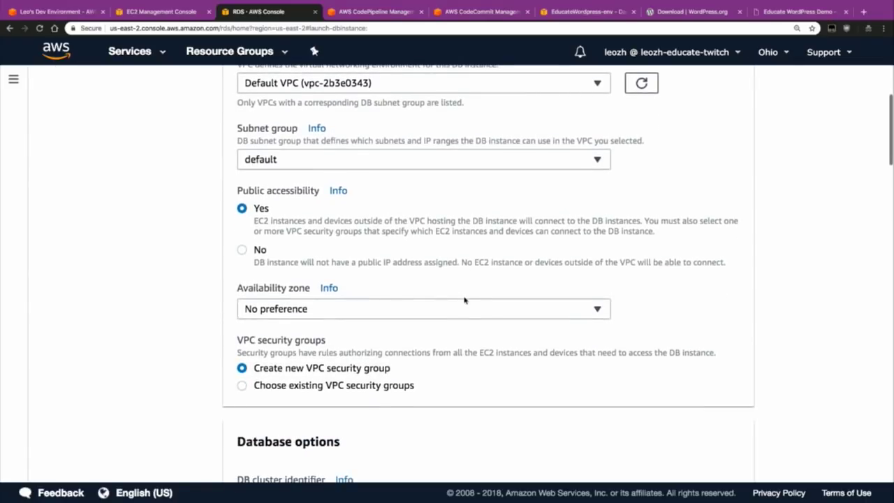
pyautogui.scroll(-9, 329, 340)
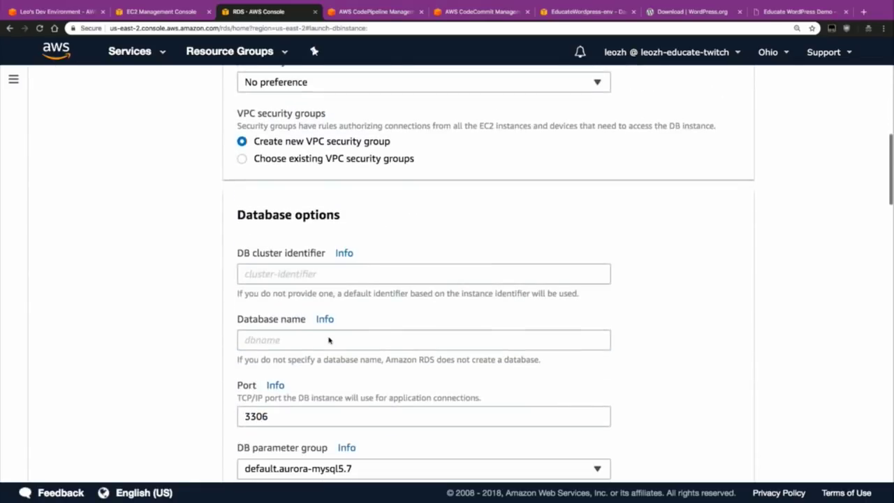
pyautogui.click(258, 181)
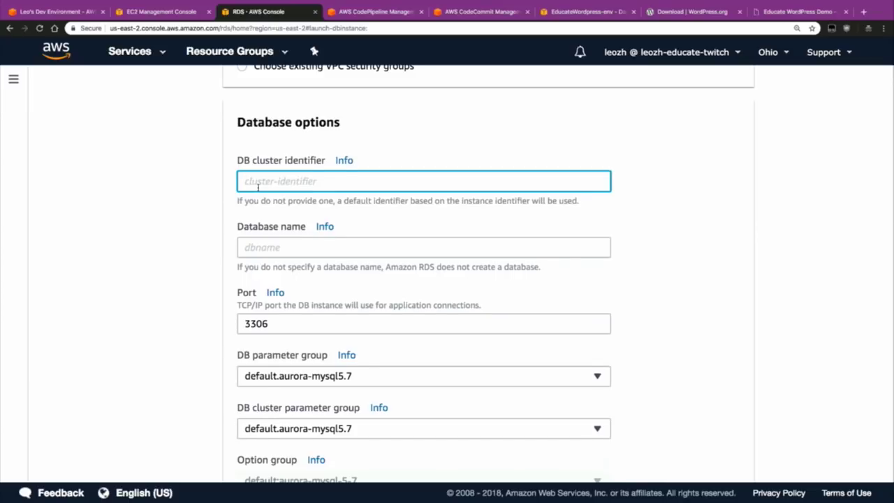
pyautogui.scroll(-2, 258, 188)
pyautogui.click(260, 189)
pyautogui.write('wordpress')
# Step: Keep the default settings for the remaining options, including maintenance and deletion protection, and create the database
pyautogui.scroll(-10, 259, 188)
pyautogui.scroll(-20, 258, 189)
pyautogui.scroll(-10, 258, 191)
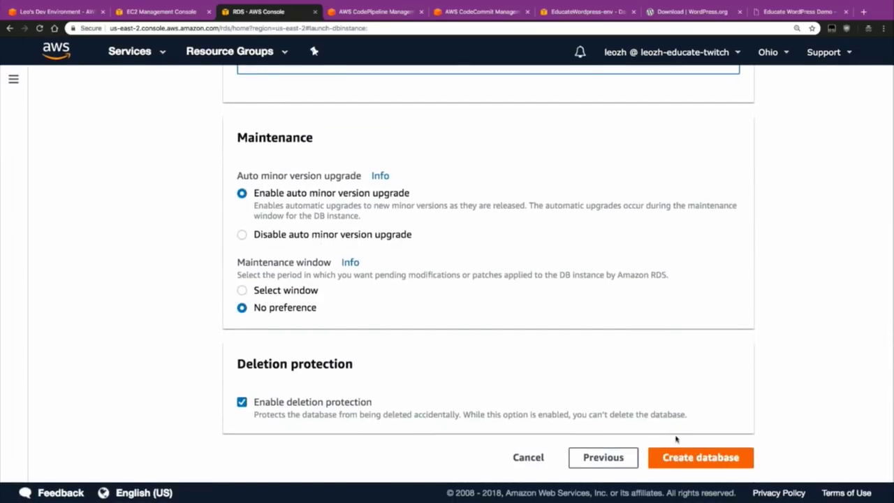
pyautogui.click(678, 456)
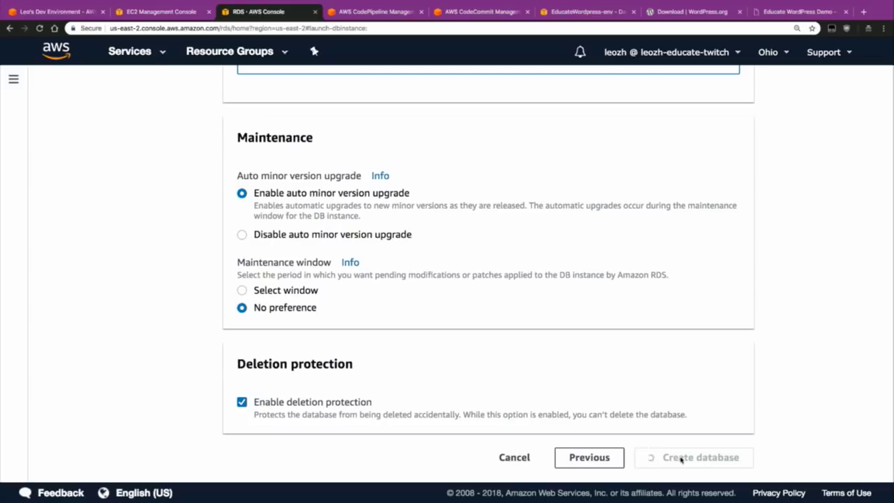
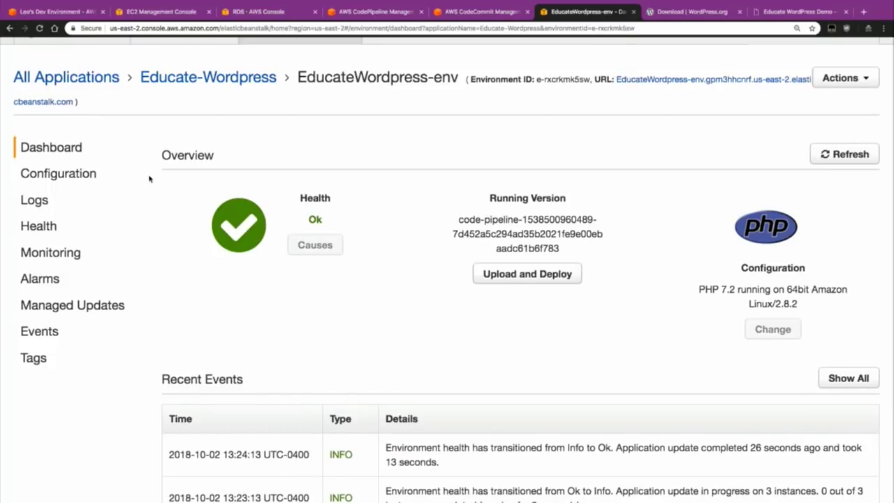
# Step: Open the software configuration of EducateWordpress-env and examine the PHP container options, S3 log storage and log streaming settings
pyautogui.click(99, 178)
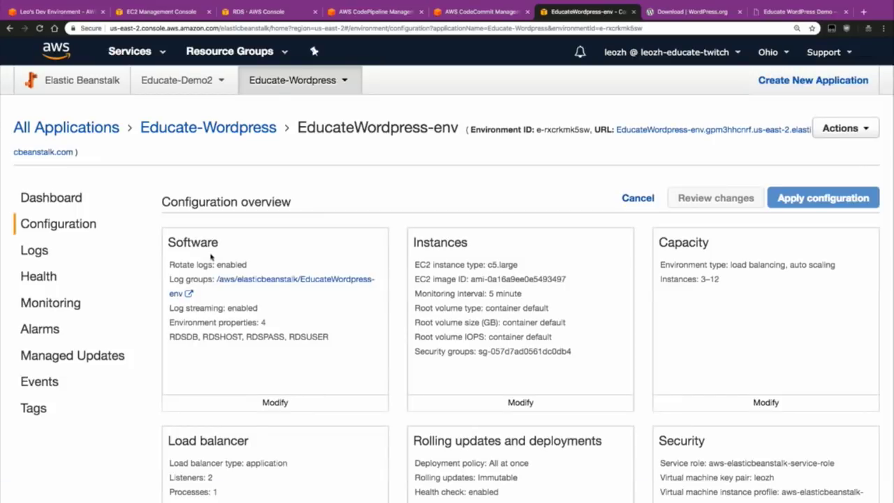
pyautogui.scroll(-1, 211, 256)
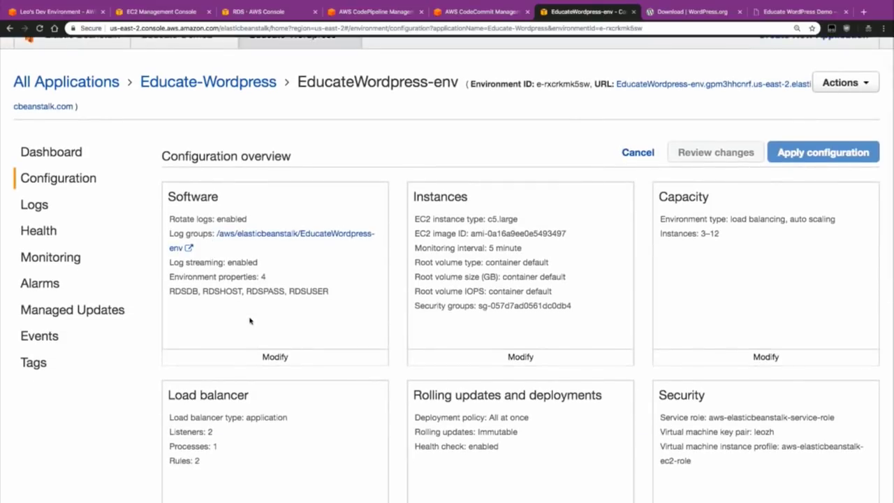
pyautogui.scroll(-1, 250, 320)
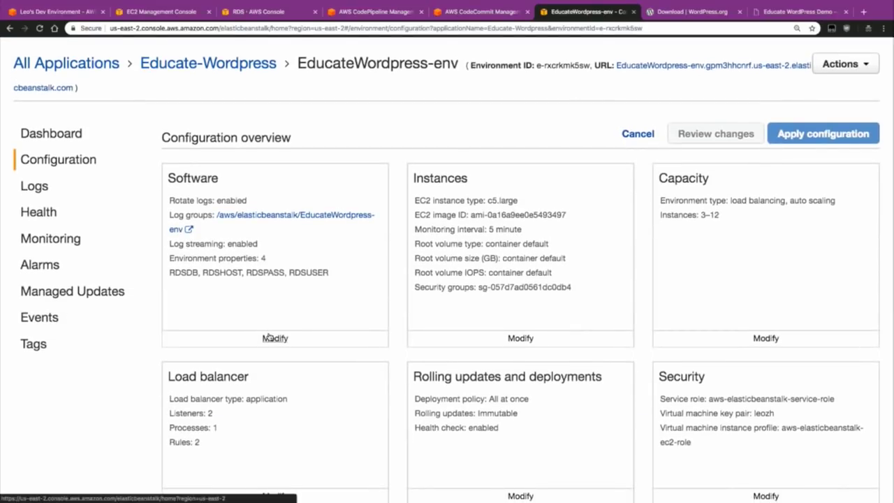
pyautogui.click(272, 338)
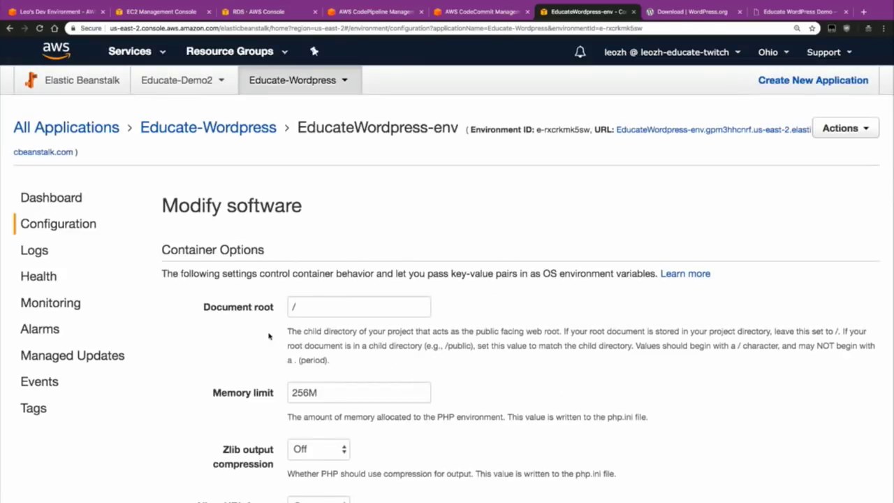
pyautogui.scroll(-2, 268, 337)
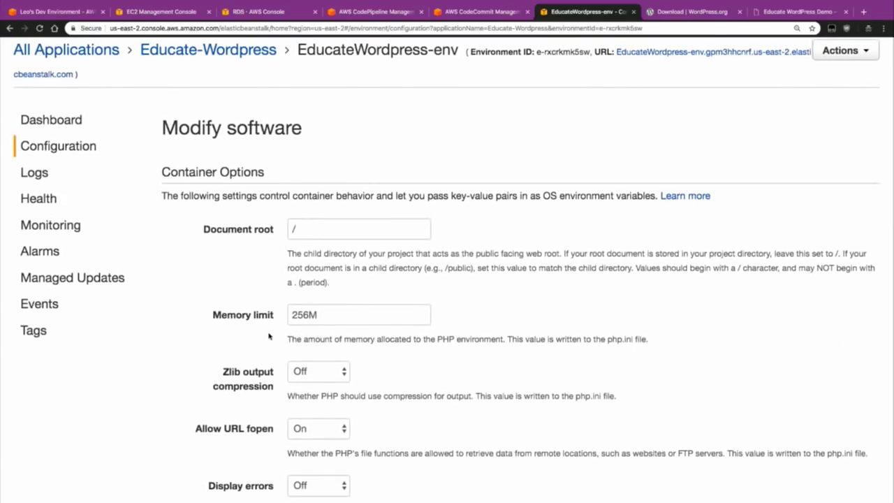
pyautogui.scroll(-3, 268, 336)
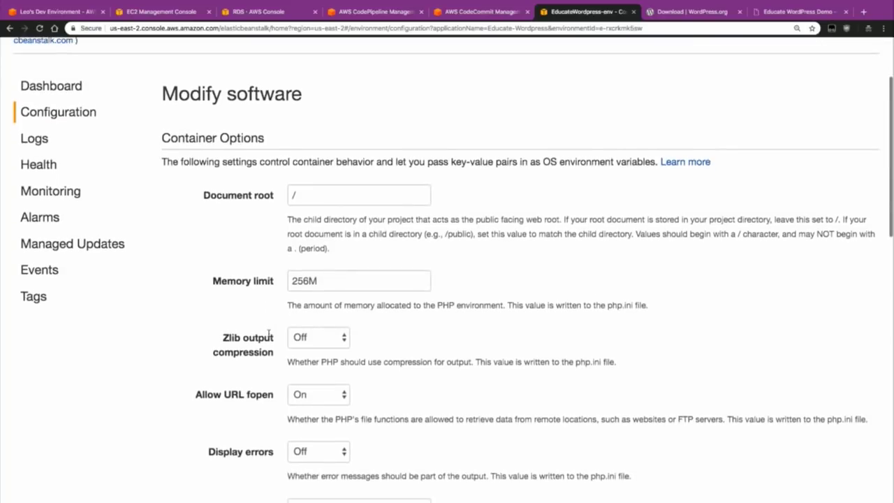
pyautogui.scroll(-4, 268, 336)
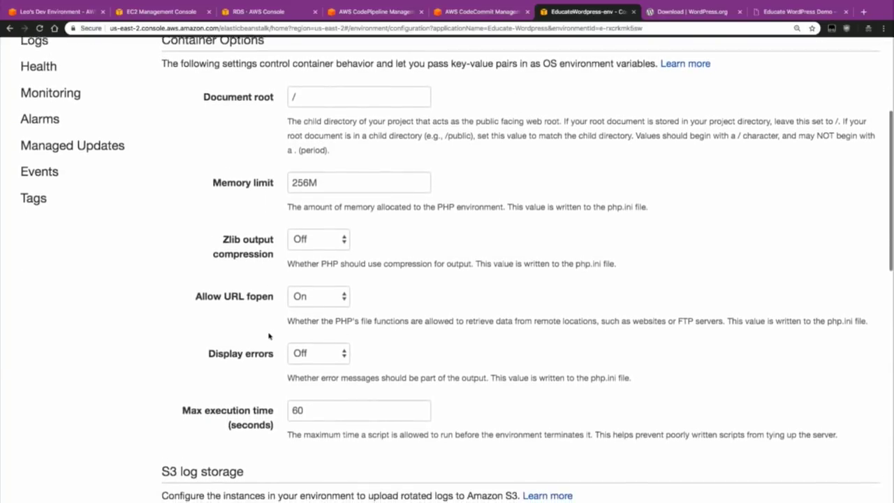
pyautogui.scroll(-6, 268, 336)
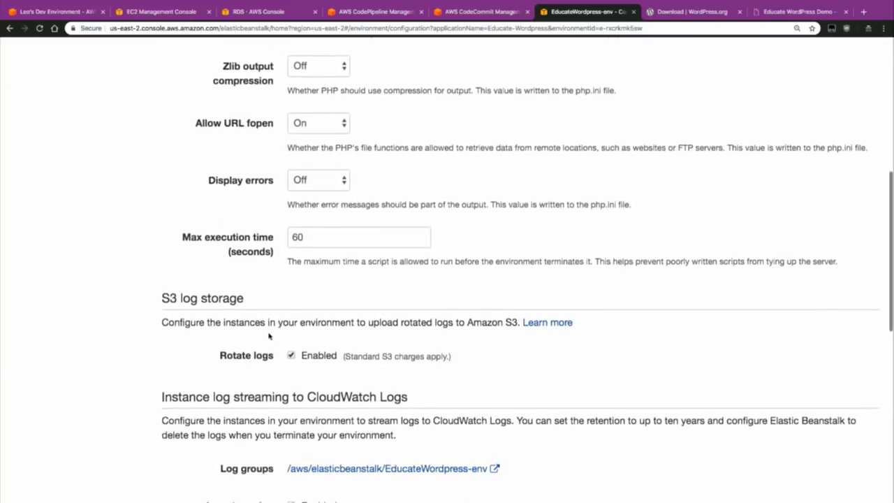
pyautogui.scroll(-4, 269, 333)
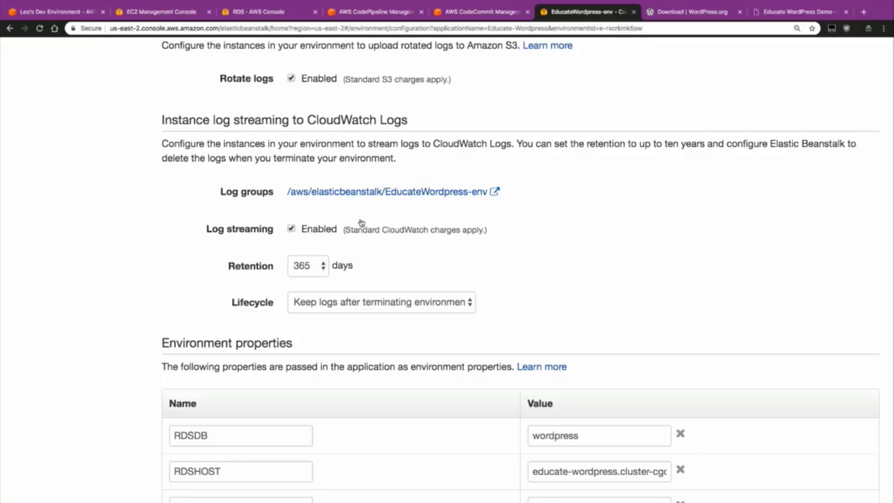
# Step: Open the environment's CloudWatch log groups and examine the httpd access_log entries of the first instance's log stream
pyautogui.click(355, 192)
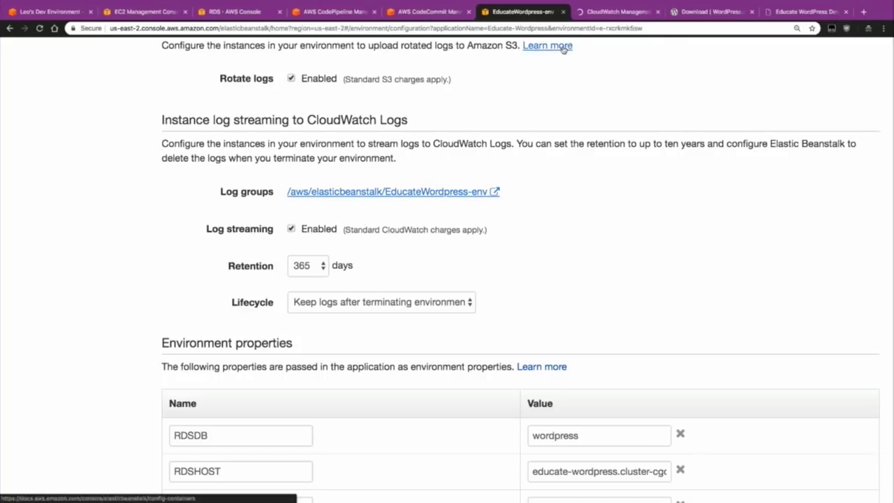
pyautogui.click(583, 14)
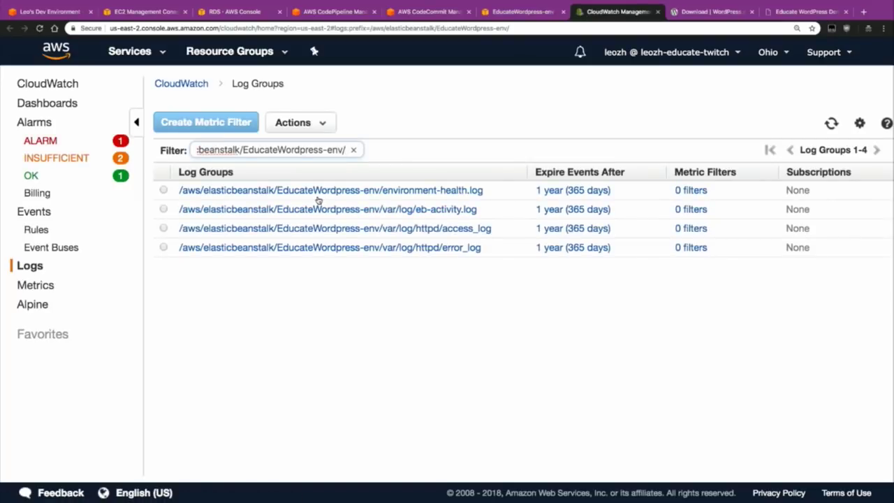
pyautogui.click(334, 230)
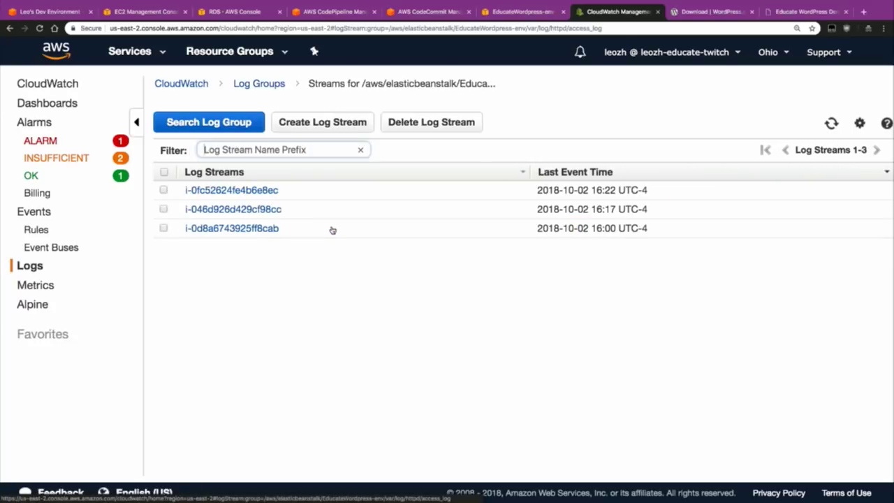
pyautogui.click(257, 196)
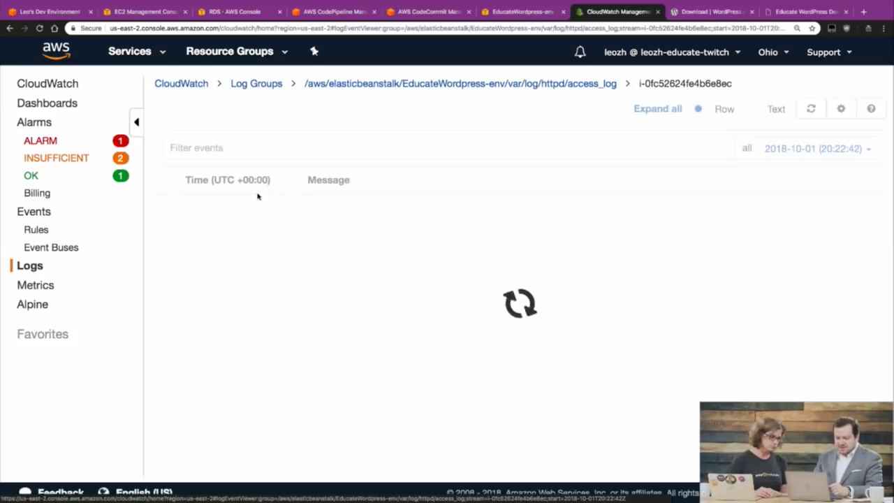
pyautogui.scroll(-3, 281, 256)
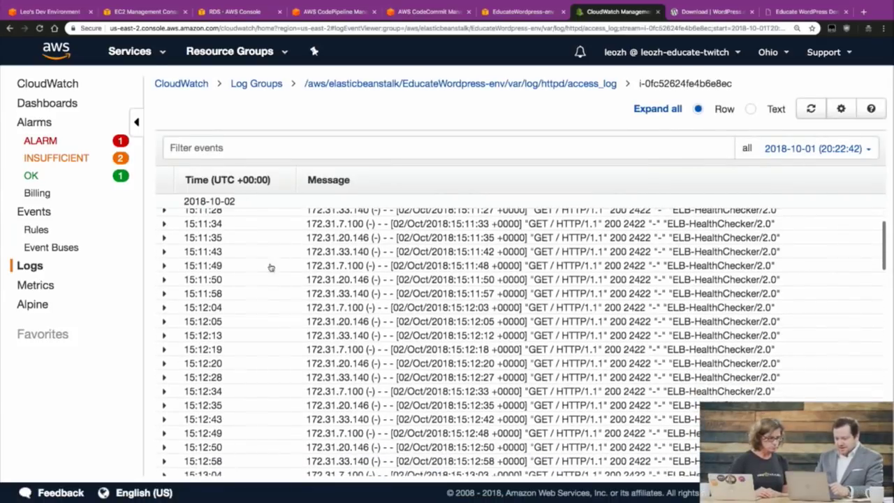
pyautogui.scroll(-10, 209, 269)
pyautogui.scroll(-10, 210, 269)
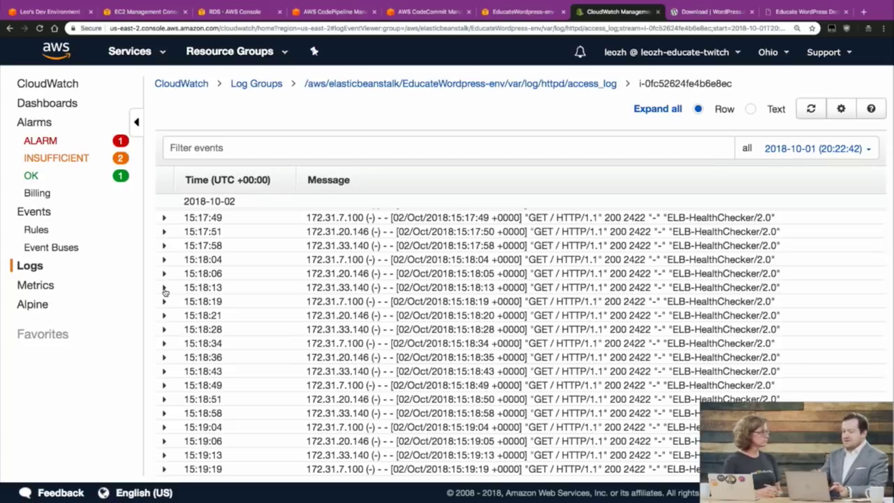
# Step: Return to the environment's software settings, examine the RDS environment properties, and leave without changing anything
pyautogui.click(498, 13)
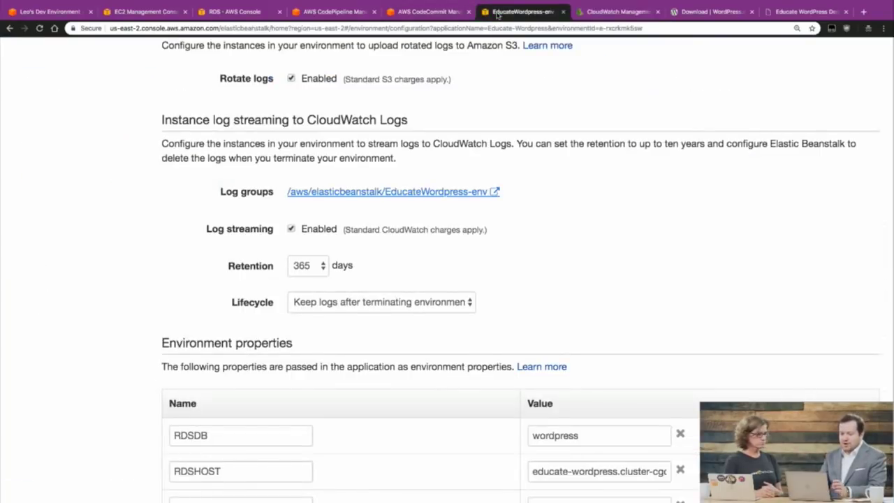
pyautogui.scroll(-1, 348, 295)
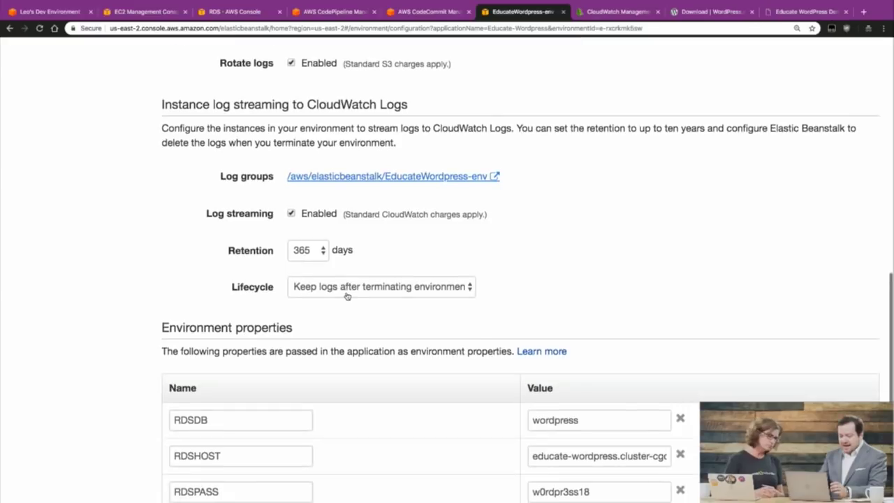
pyautogui.scroll(-2, 407, 356)
pyautogui.scroll(-5, 407, 356)
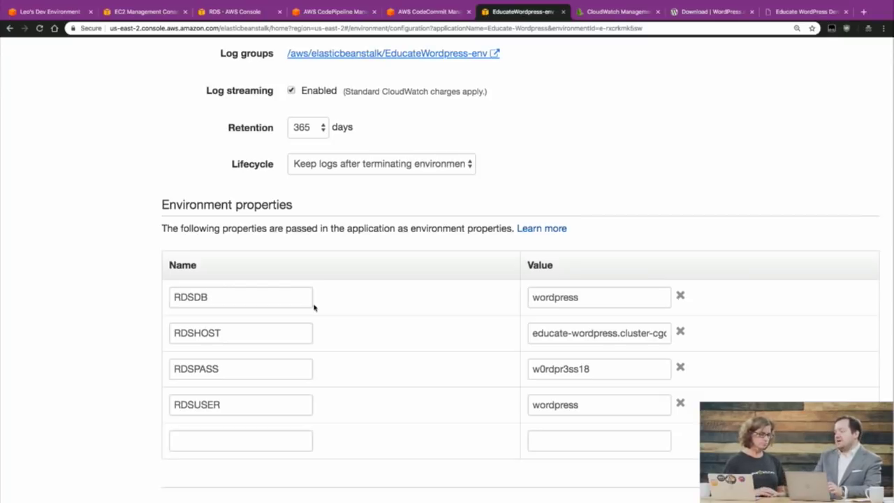
pyautogui.scroll(-1, 417, 319)
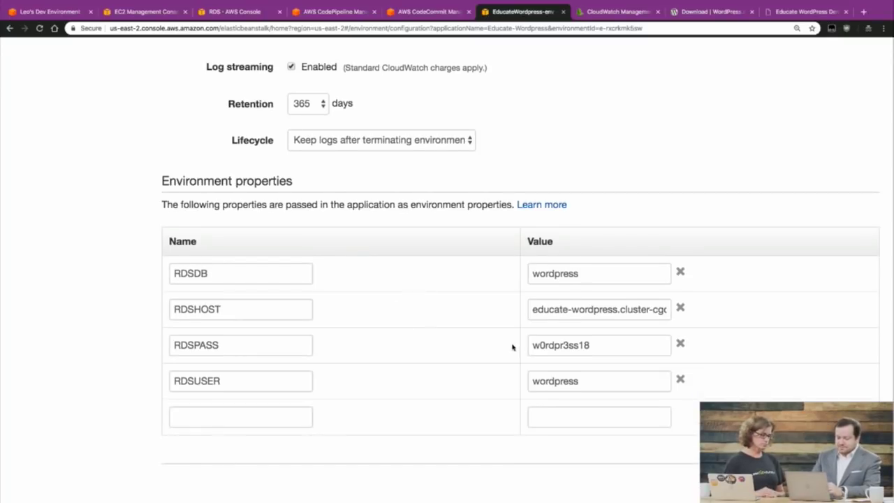
pyautogui.scroll(-1, 510, 345)
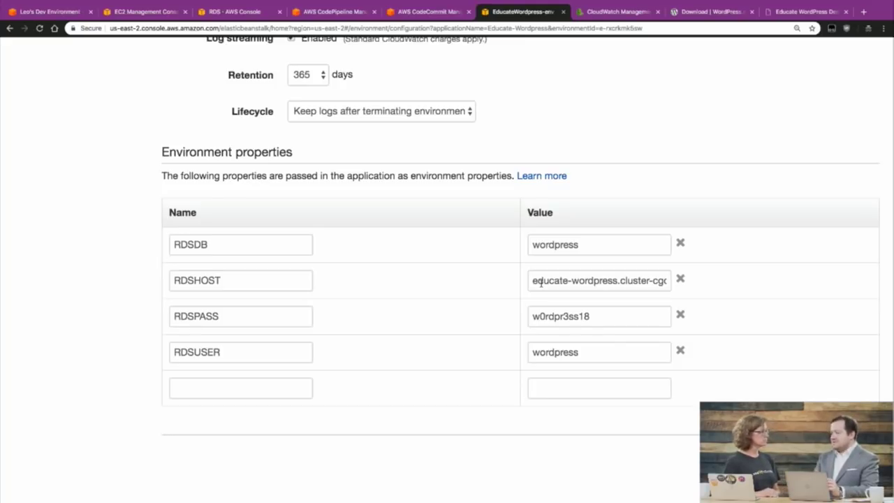
pyautogui.scroll(15, 541, 283)
pyautogui.scroll(-15, 541, 283)
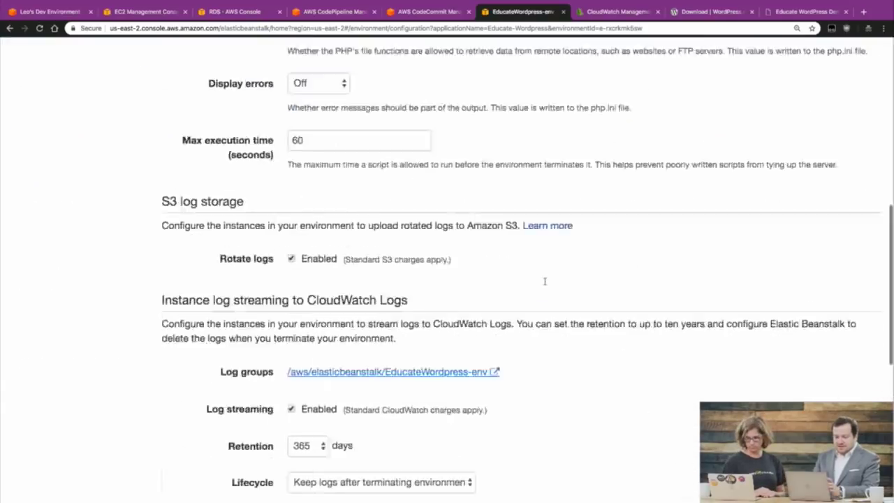
pyautogui.click(801, 432)
# Step: Open the instances configuration, review the instance type, monitoring, root volume and security group settings, and cancel out
pyautogui.scroll(-2, 543, 320)
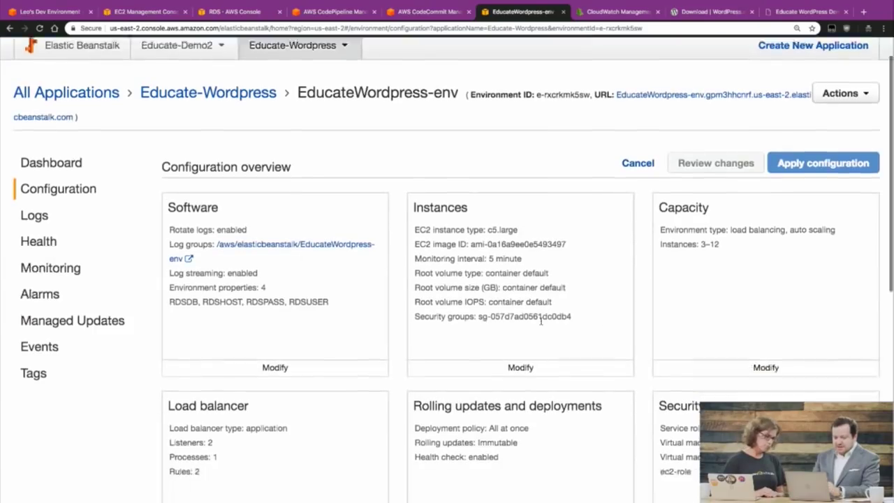
pyautogui.click(519, 306)
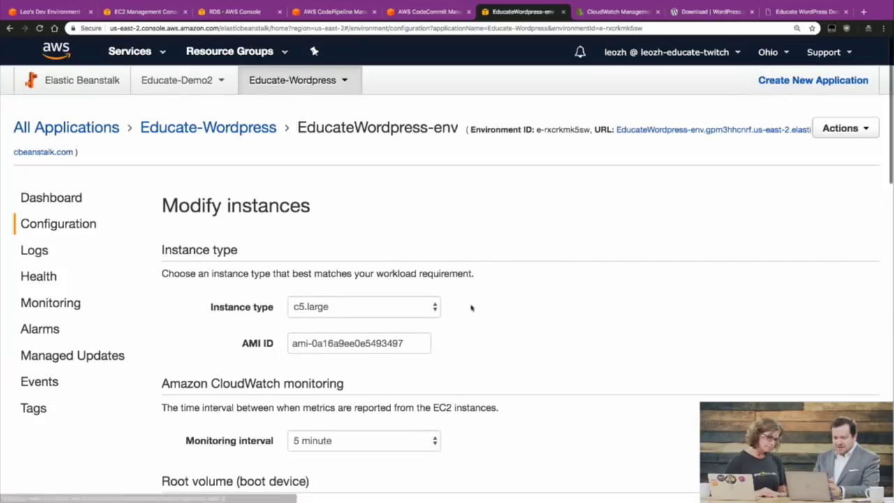
pyautogui.scroll(-1, 459, 308)
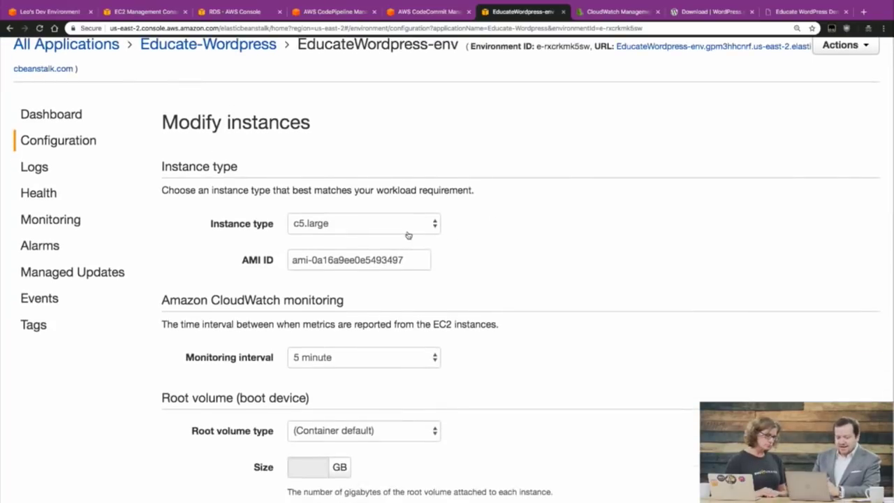
pyautogui.scroll(-5, 408, 236)
pyautogui.scroll(-4, 409, 235)
pyautogui.scroll(5, 408, 235)
pyautogui.scroll(-2, 408, 235)
pyautogui.scroll(-6, 409, 235)
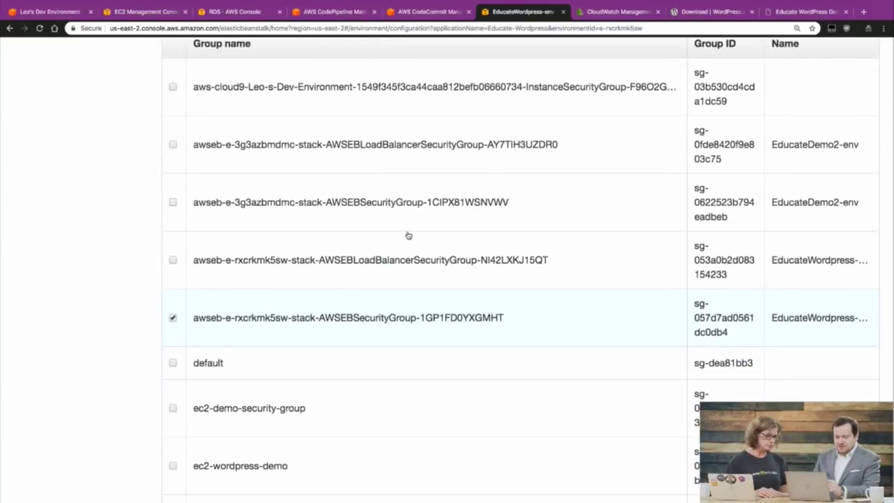
pyautogui.scroll(-7, 401, 272)
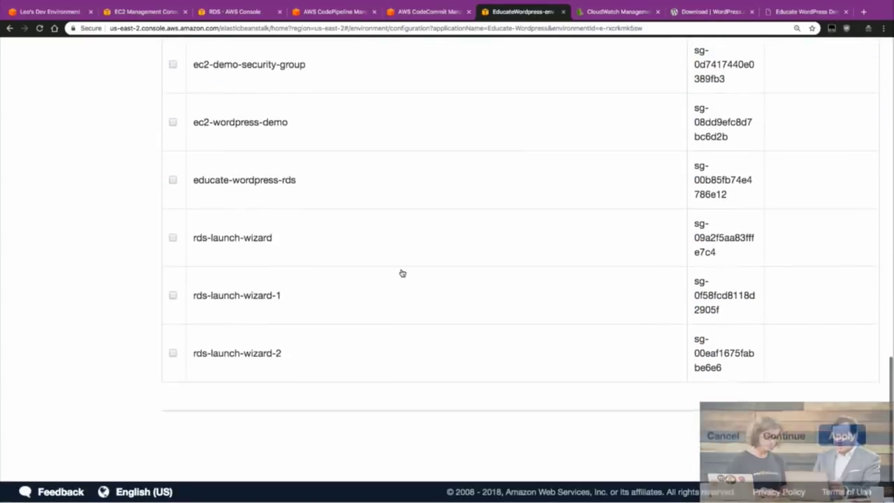
pyautogui.click(718, 438)
# Step: Open the capacity configuration and check the available environment types, keeping Load balanced selected
pyautogui.scroll(-1, 588, 323)
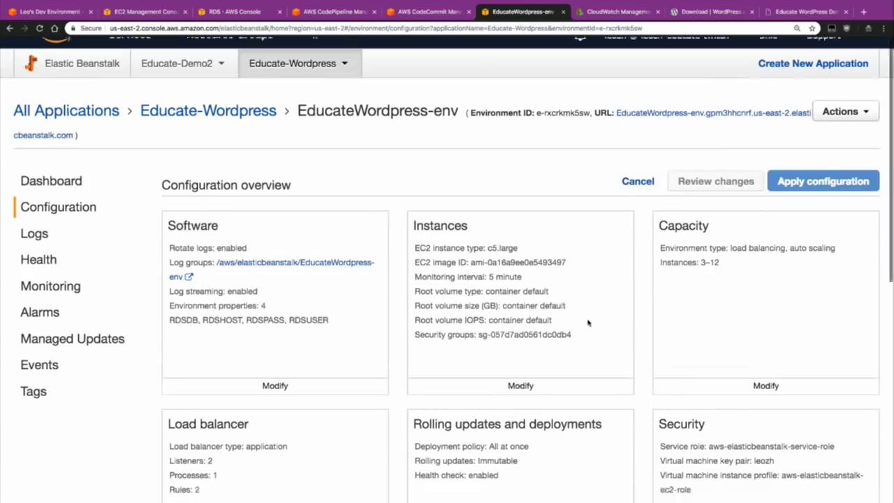
pyautogui.scroll(-2, 588, 322)
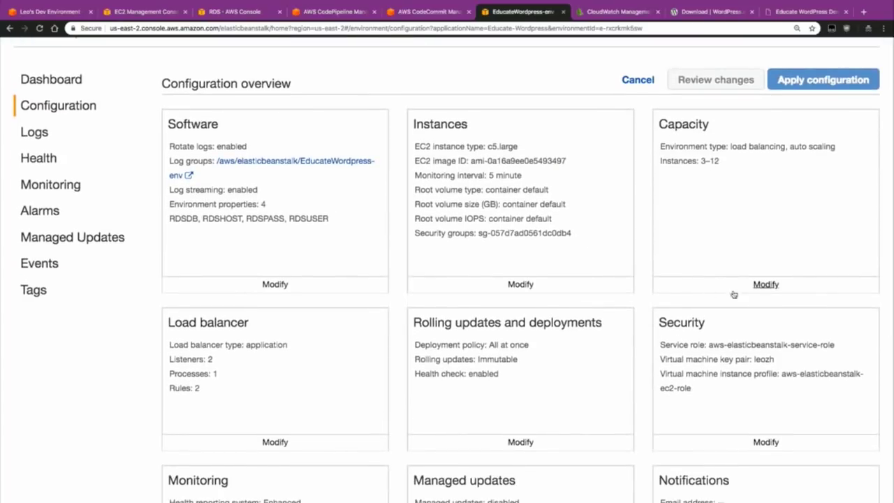
pyautogui.click(752, 284)
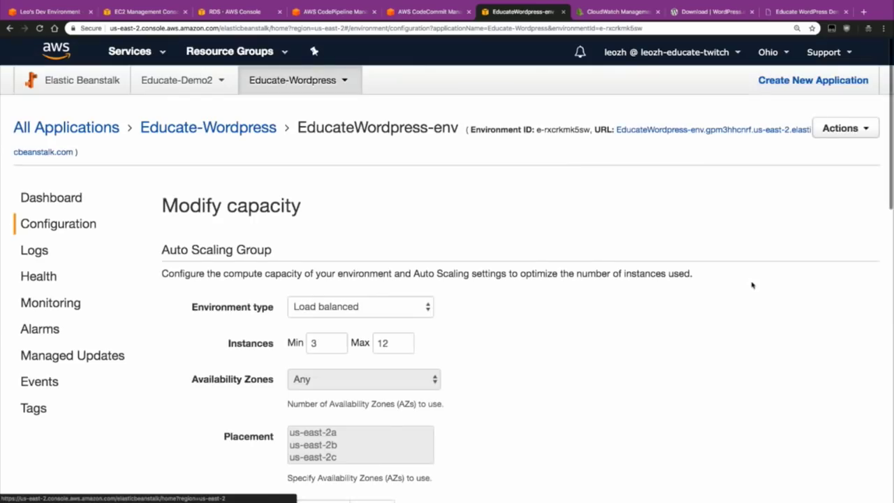
pyautogui.scroll(-2, 752, 284)
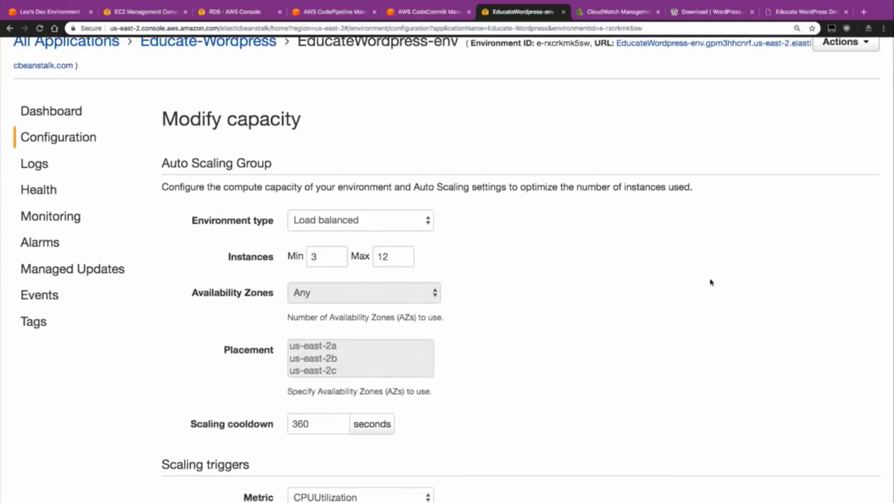
pyautogui.click(388, 221)
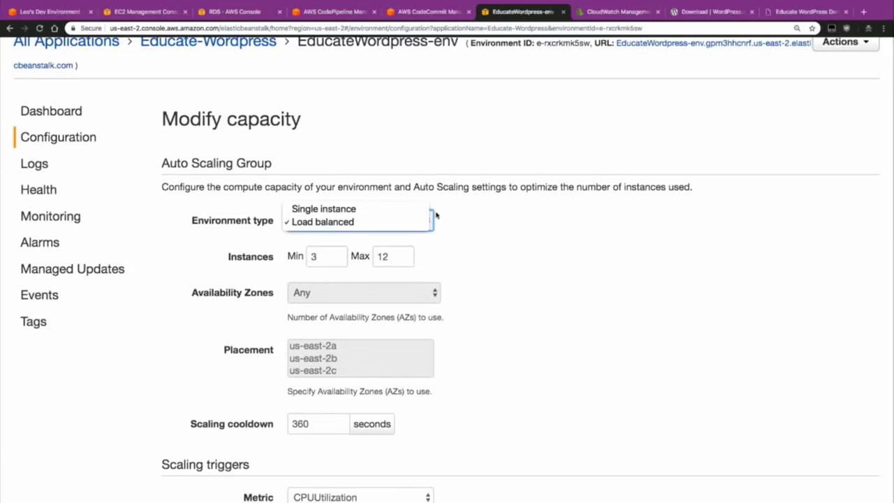
pyautogui.click(471, 235)
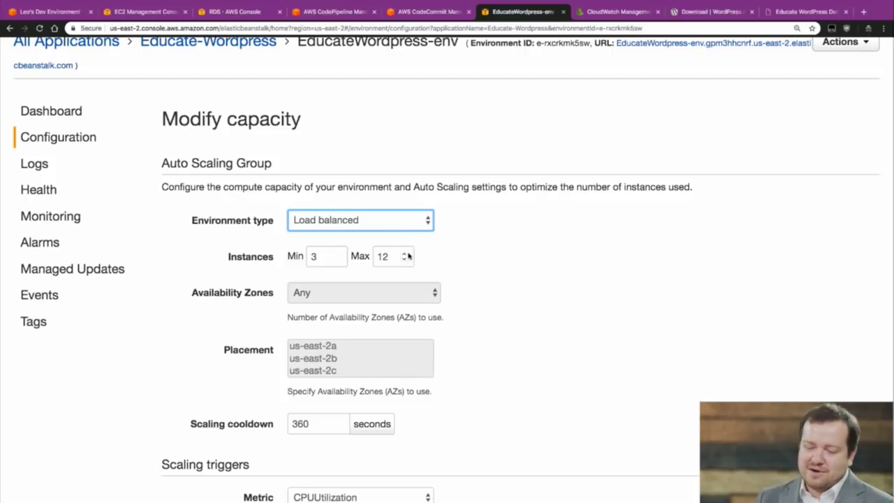
# Step: Review the Auto Scaling group's capacity settings and check the available scaling trigger metrics, keeping CPUUtilization selected
pyautogui.scroll(-1, 409, 256)
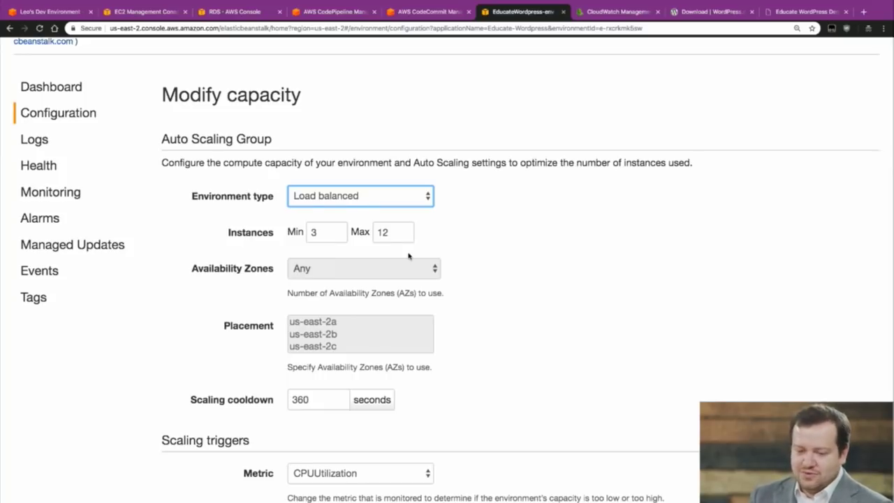
pyautogui.scroll(-1, 409, 256)
pyautogui.scroll(-5, 409, 256)
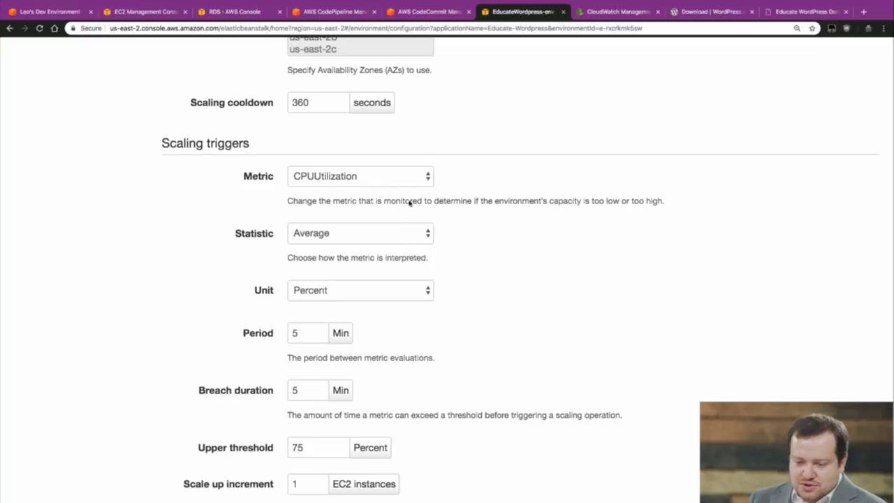
pyautogui.click(389, 180)
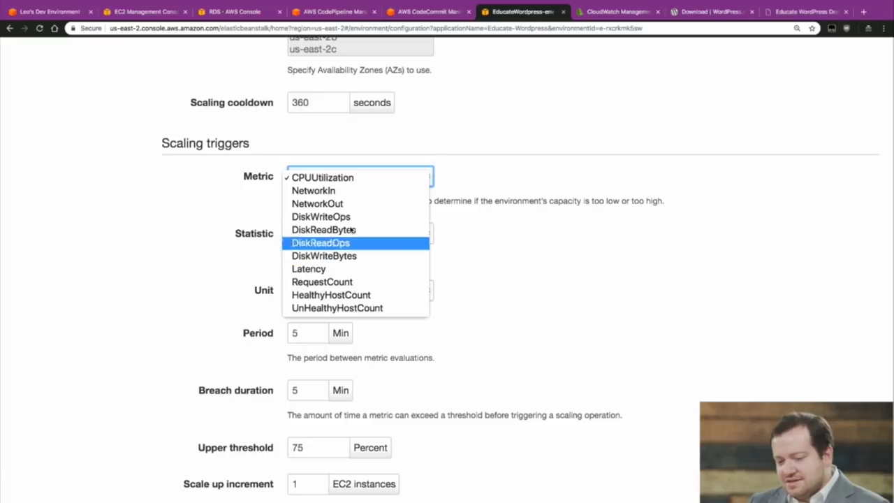
pyautogui.click(490, 202)
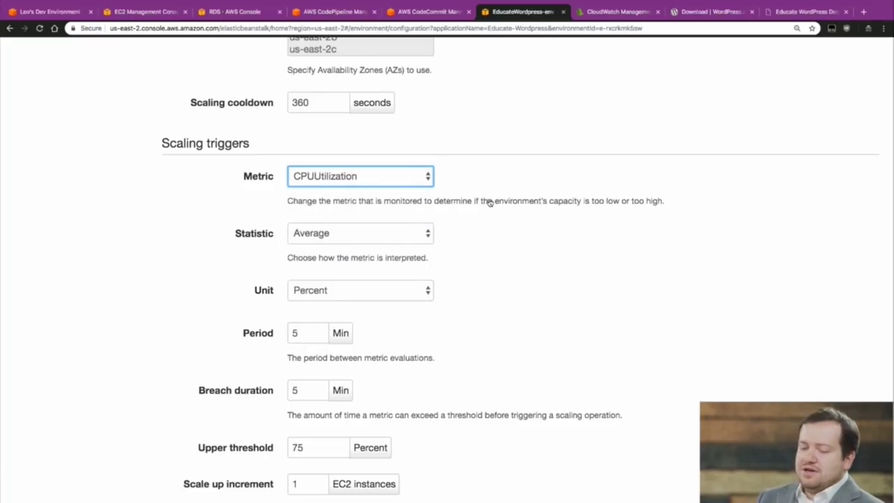
# Step: Examine the scaling thresholds, increments and time-based scaling section, and return to the configuration overview without changing anything
pyautogui.scroll(-5, 490, 202)
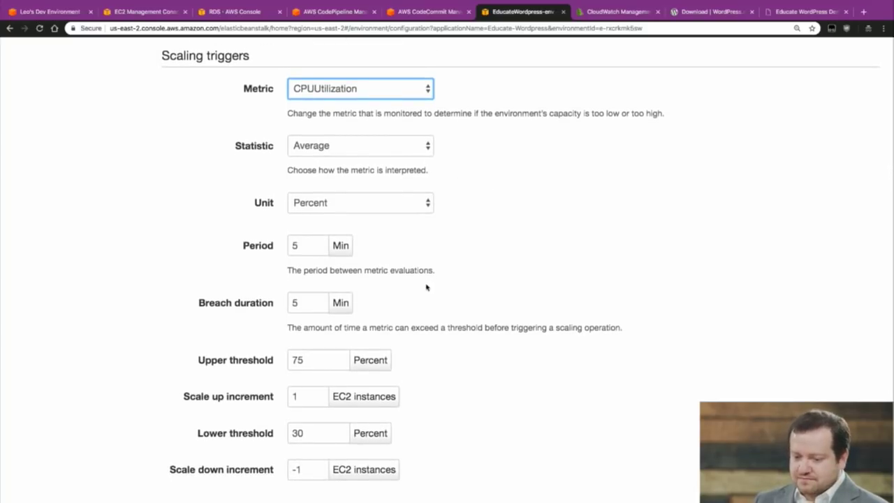
pyautogui.scroll(-1, 405, 287)
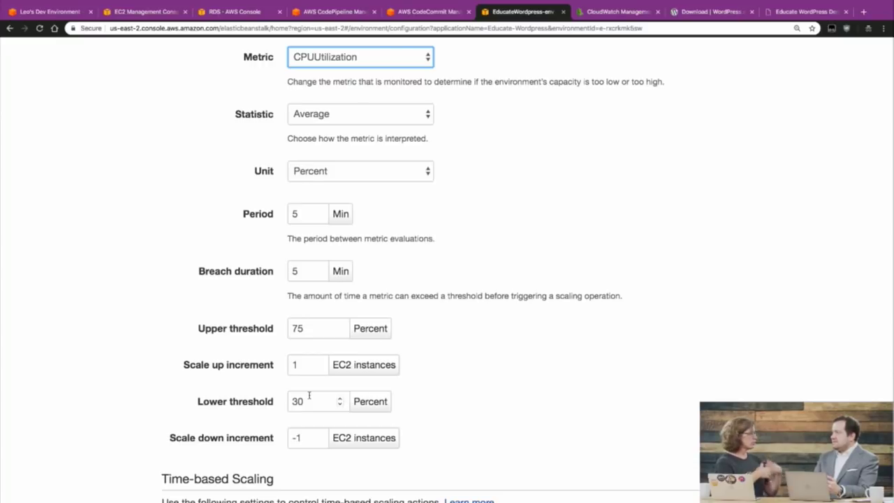
pyautogui.scroll(-1, 309, 395)
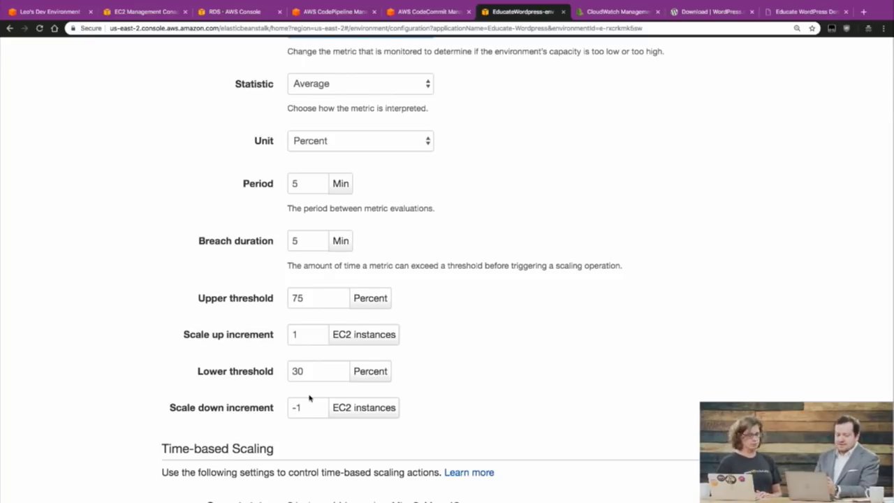
pyautogui.scroll(-5, 309, 397)
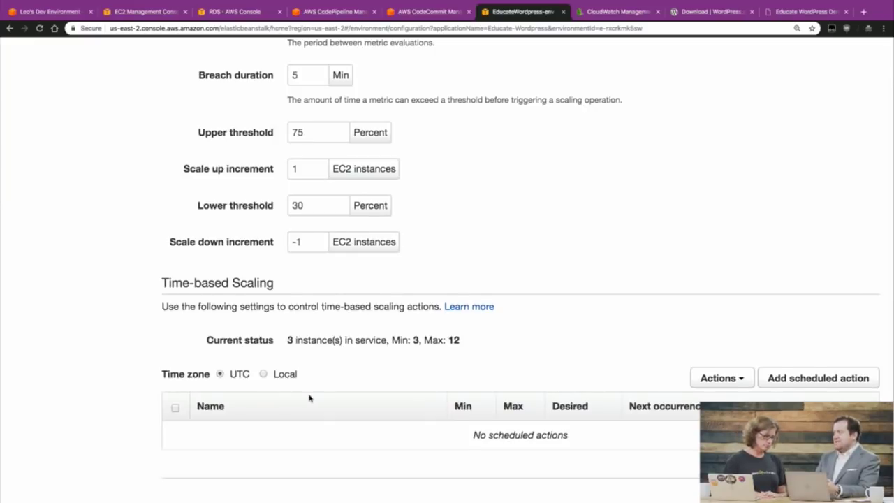
pyautogui.scroll(-1, 309, 397)
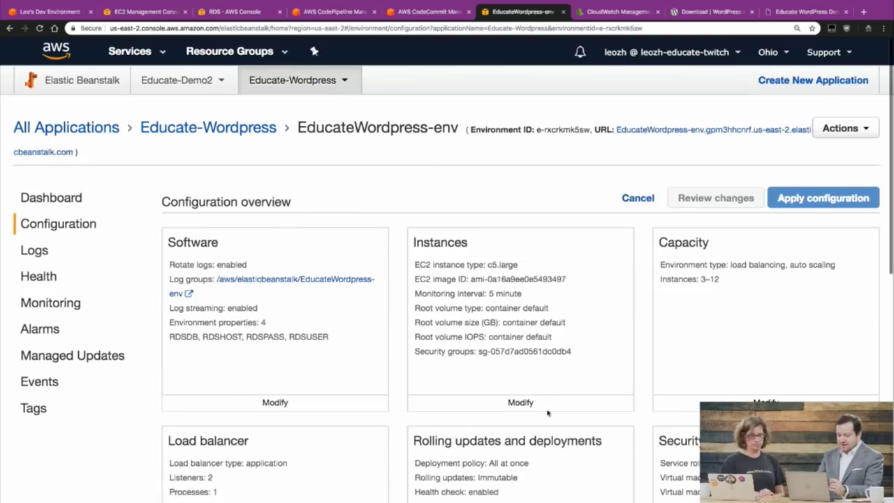
pyautogui.scroll(-3, 537, 410)
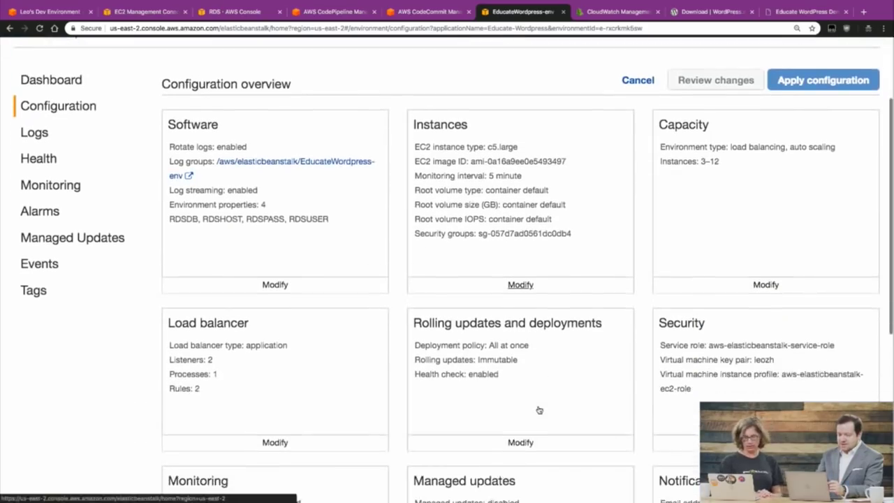
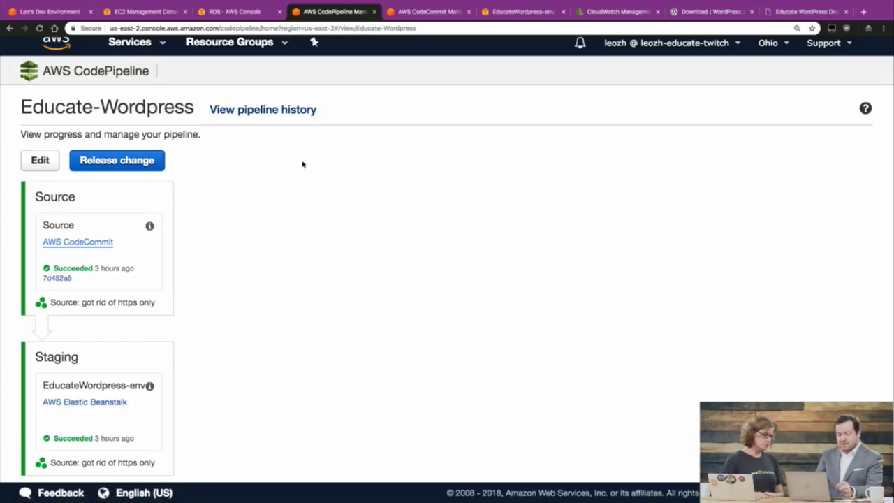
# Step: Switch to the CodeCommit console and look through the files in the educate-wordpress repository's master branch
pyautogui.click(418, 11)
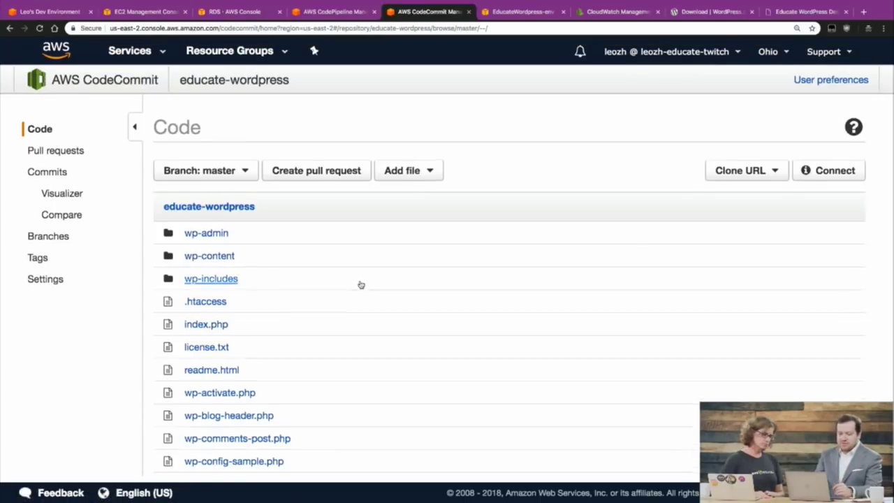
pyautogui.scroll(-1, 359, 285)
pyautogui.scroll(-2, 361, 285)
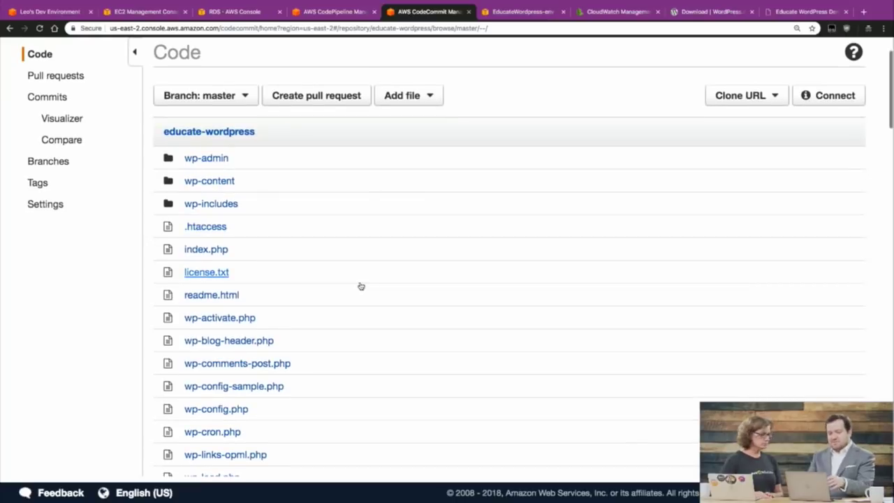
# Step: Switch to the Cloud9 environment, change into the wordpress directory on the EC2 instance, and list its files
pyautogui.press('super+1')
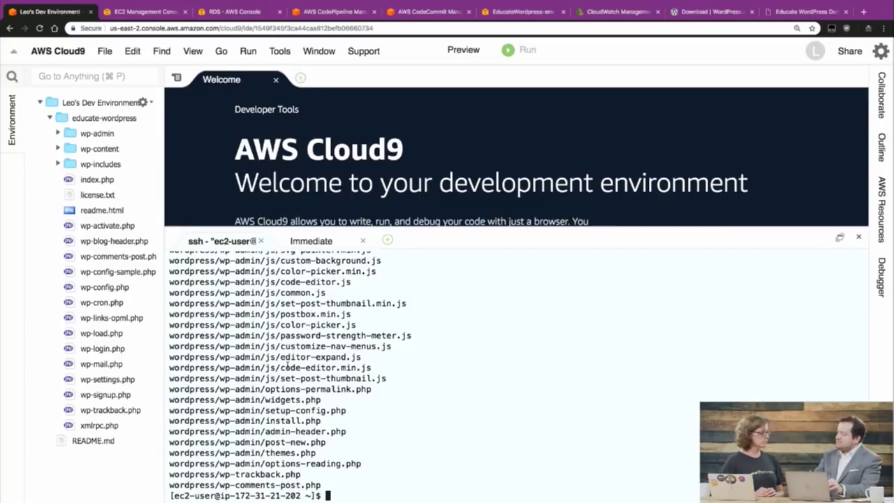
pyautogui.write('cd wordpress/')
pyautogui.press('Return')
pyautogui.write('ls')
pyautogui.press('Return')
# Step: Create an empty README.md in the instance's wordpress directory with touch and open it in nano
pyautogui.write('nan')
pyautogui.press('BackSpace')
pyautogui.press('BackSpace')
pyautogui.press('BackSpace')
pyautogui.write('nano')
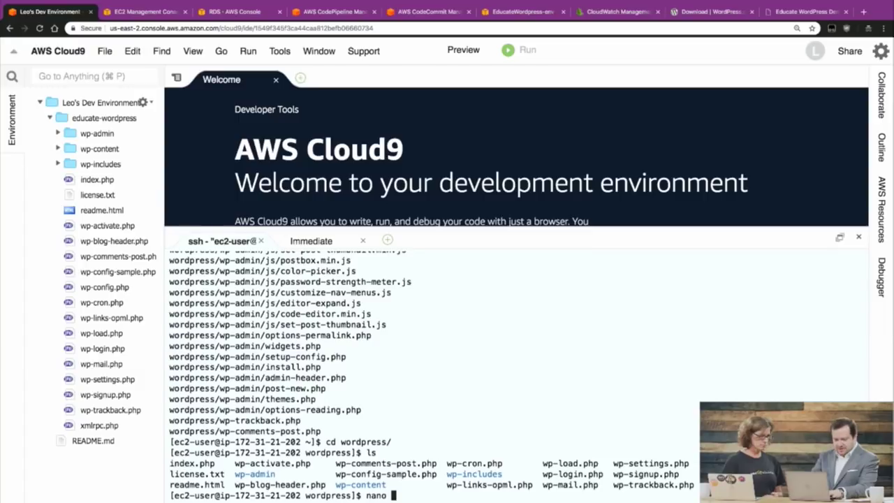
pyautogui.hotkey('ctrl', 'c')
pyautogui.write('touch README.md')
pyautogui.press('Return')
pyautogui.write('nano RE')
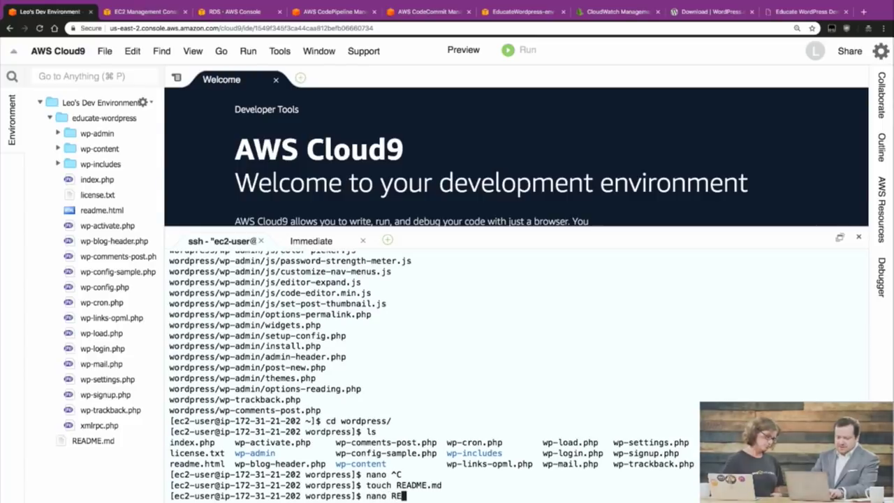
pyautogui.press('Tab')
pyautogui.press('Return')
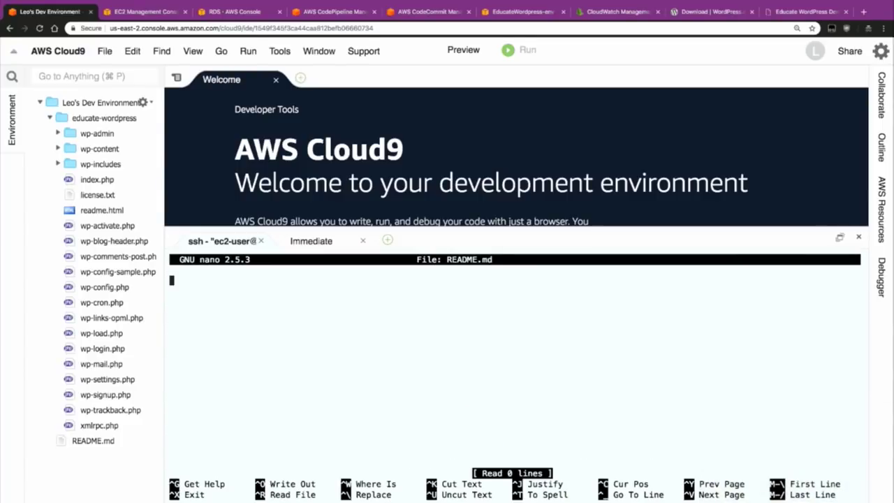
# Step: Write "Hello World!" in the instance's README.md, save it and exit nano
pyautogui.write('Hello World!')
pyautogui.press('Return')
pyautogui.write('g')
pyautogui.press('BackSpace')
pyautogui.hotkey('ctrl', 'x')
pyautogui.press('y')
pyautogui.press('Return')
# Step: Try to stage README.md with git add on the EC2 instance, and clear the terminal
pyautogui.write('git ')
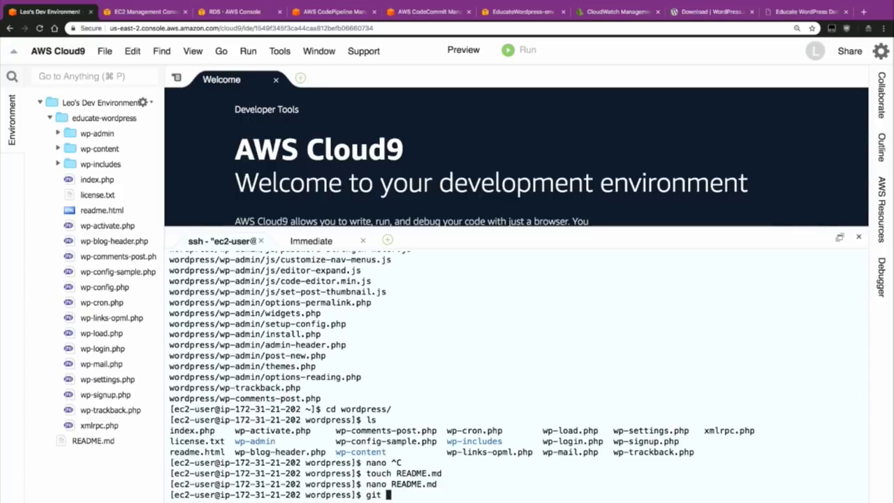
pyautogui.write('add README.md')
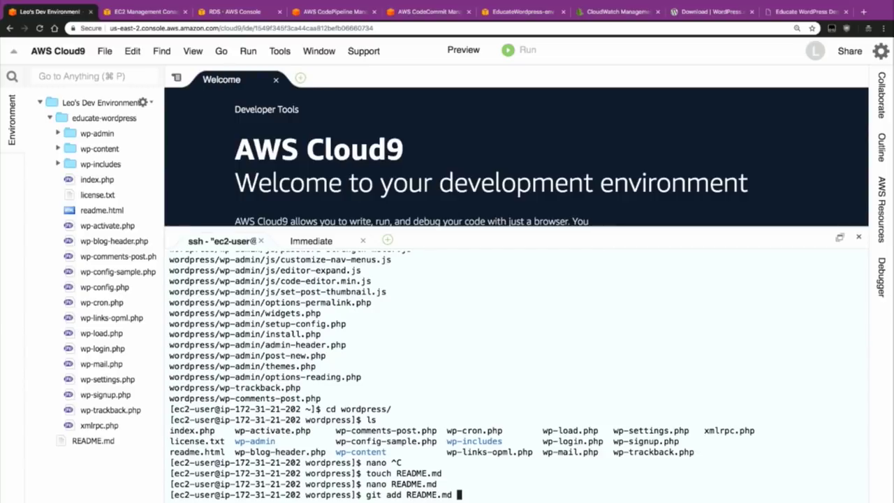
pyautogui.press('Return')
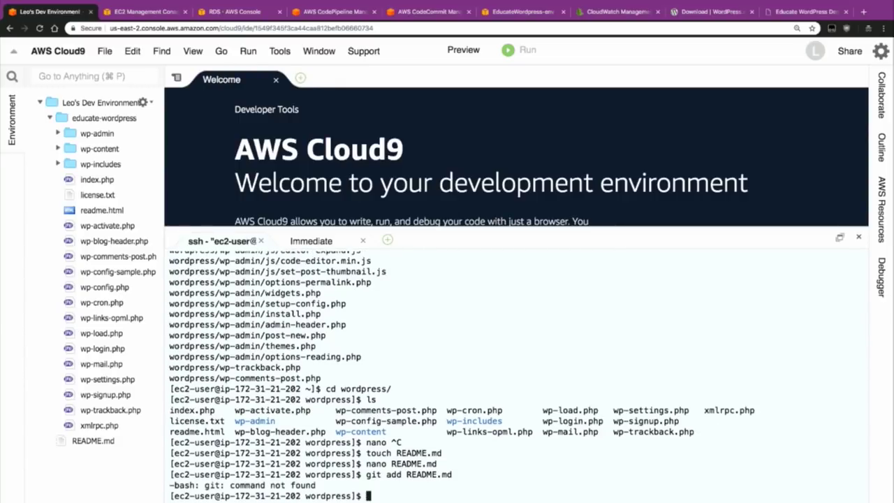
pyautogui.hotkey('ctrl', 'l')
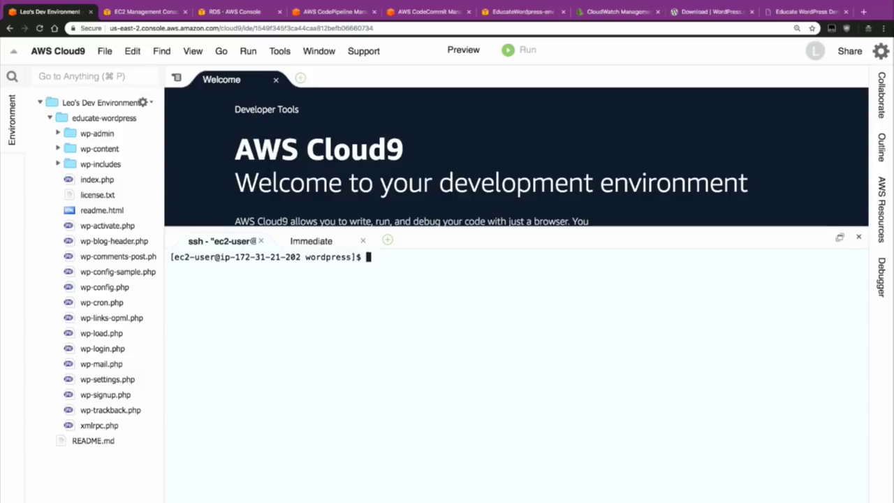
# Step: Close the SSH session to the instance and list the files in the local educate-wordpress repository
pyautogui.write('exit')
pyautogui.press('Return')
pyautogui.write('ls')
pyautogui.press('Return')
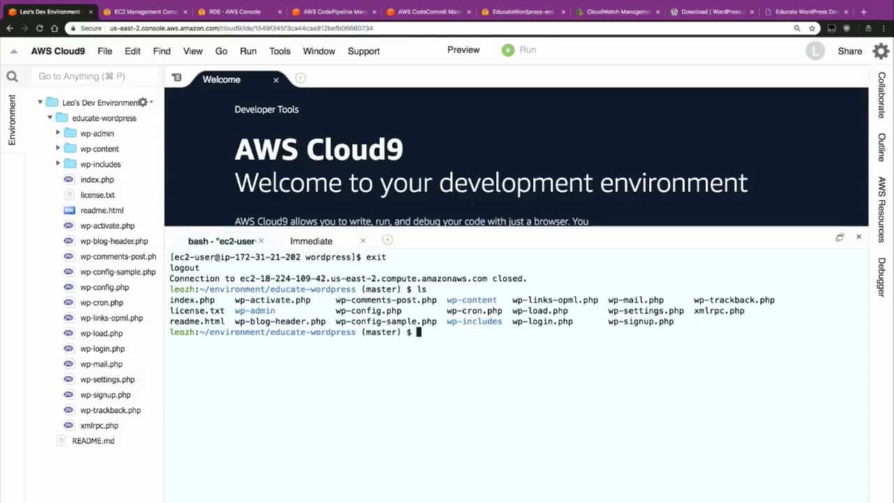
# Step: Try to create README.md in the educate-wordpress repository with git touch
pyautogui.write('git touch READM')
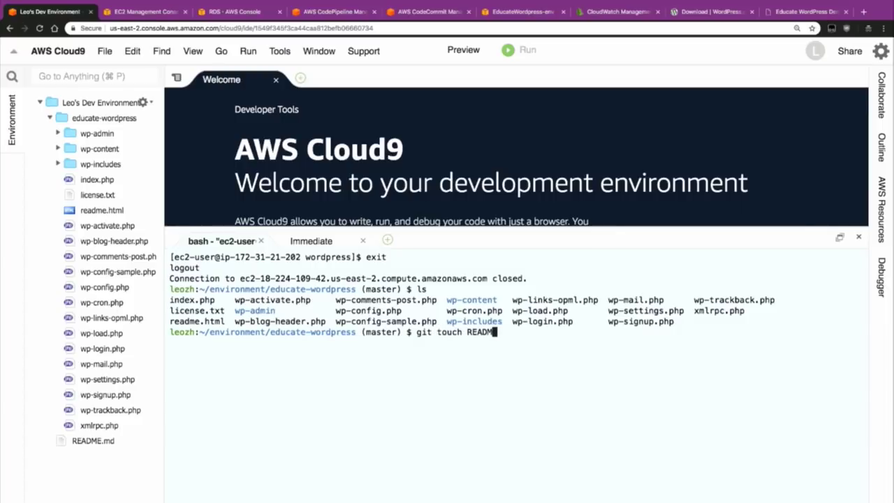
pyautogui.write('E.dd')
pyautogui.press('Return')
pyautogui.write('nan')
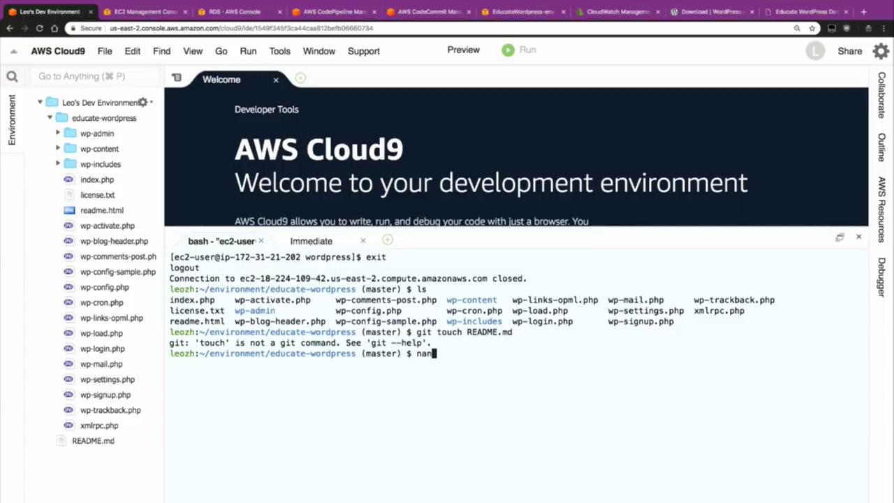
pyautogui.hotkey('ctrl', 'c')
# Step: Create README.md in the educate-wordpress repository with nano, containing the line "Hello World!", and save it
pyautogui.write('nano RE')
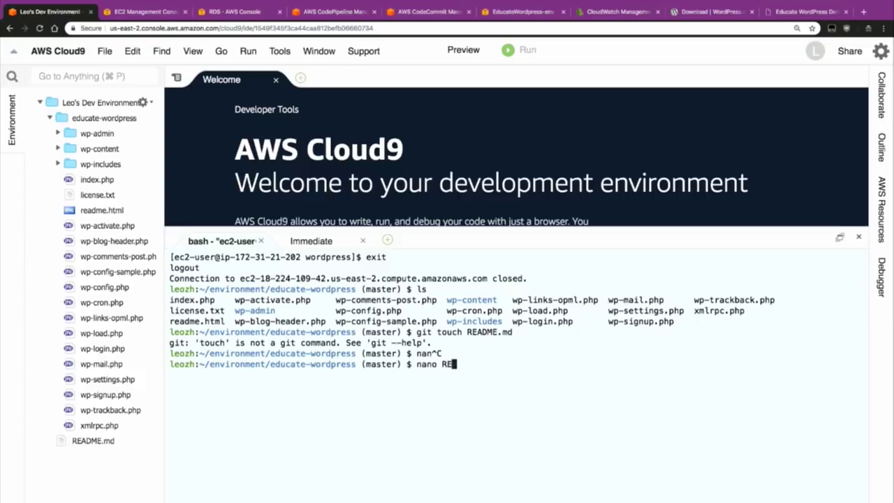
pyautogui.write('ADME.md')
pyautogui.press('Return')
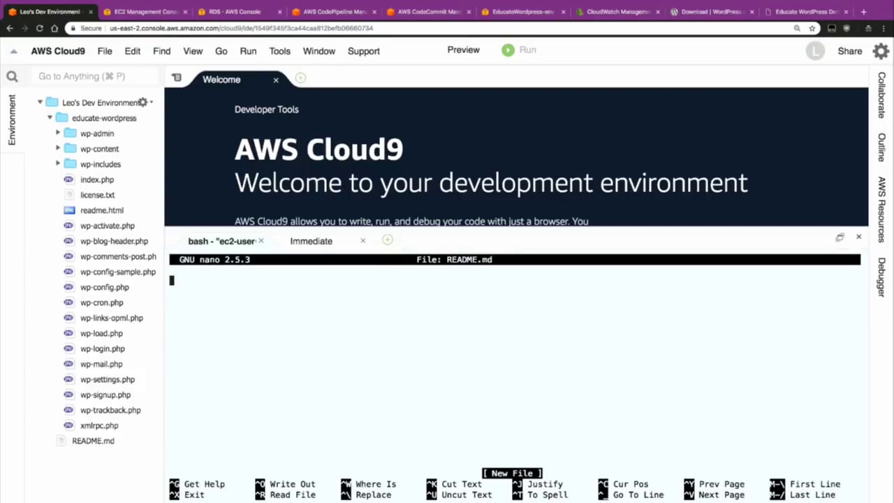
pyautogui.write('Hello Wourld')
pyautogui.press('BackSpace')
pyautogui.press('BackSpace')
pyautogui.press('BackSpace')
pyautogui.press('BackSpace')
pyautogui.write('rld!')
pyautogui.press('Return')
pyautogui.hotkey('ctrl', 'x')
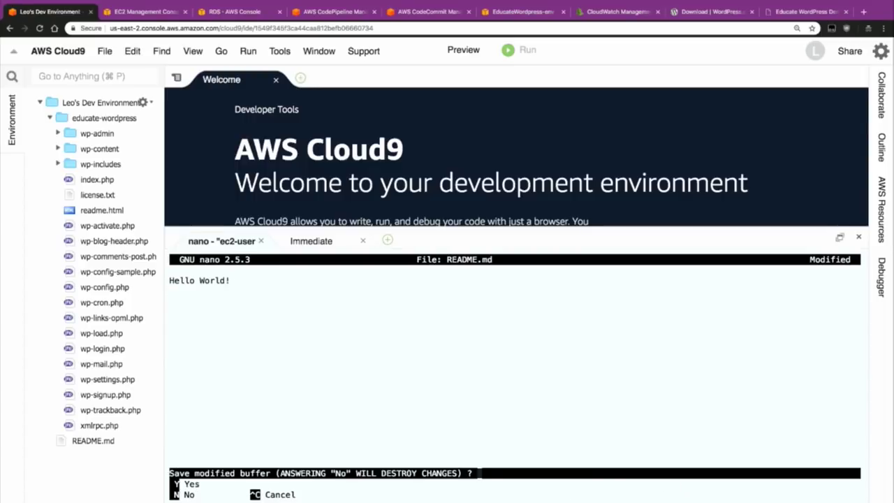
pyautogui.press('y')
pyautogui.press('Return')
# Step: Stage README.md and commit all changes with the message "added README.md"
pyautogui.write('git add README.md')
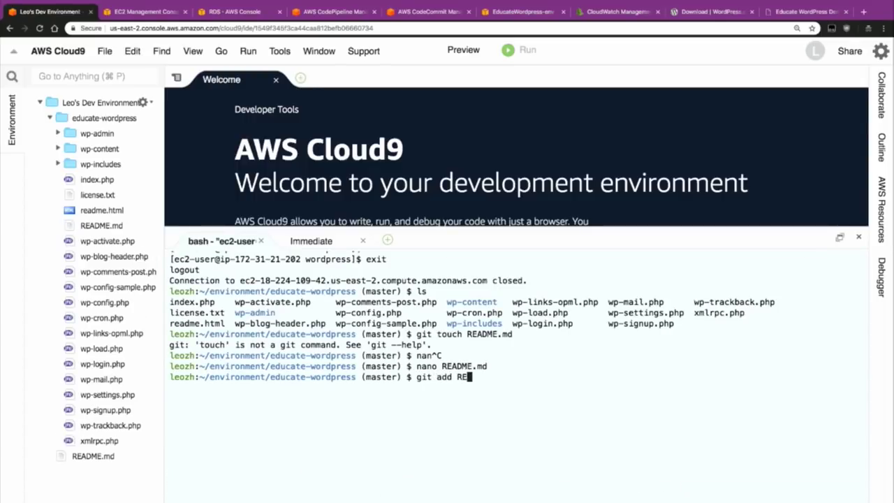
pyautogui.press('Return')
pyautogui.write('git commit -a')
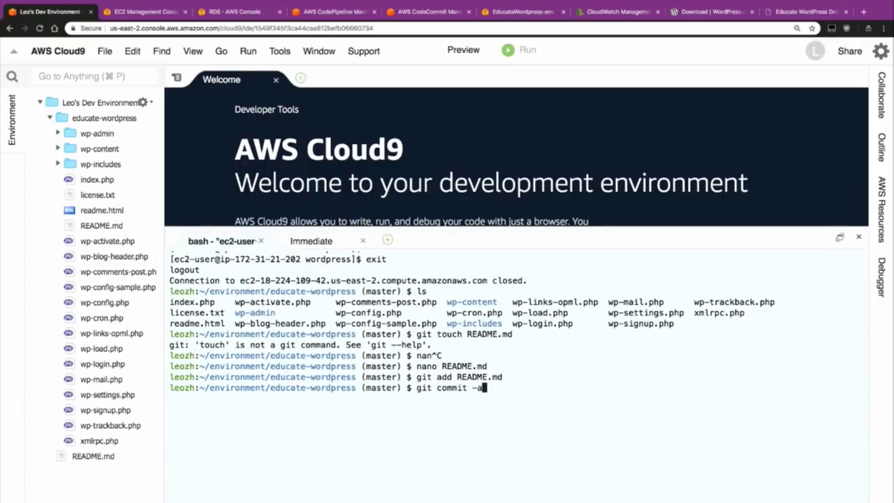
pyautogui.write(' -m "added README.md"')
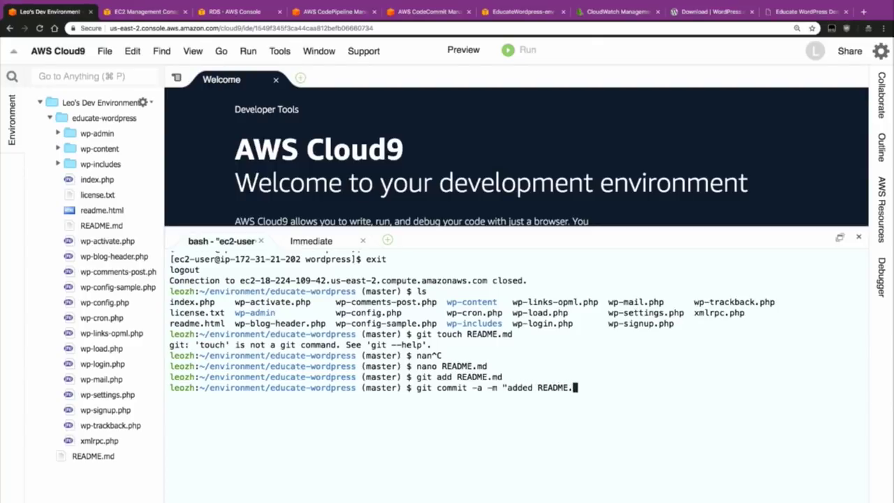
pyautogui.press('Return')
# Step: Push the commit to the remote repository and check the Source and Staging stages of the Educate-Wordpress pipeline in CodePipeline
pyautogui.write('git push')
pyautogui.press('Return')
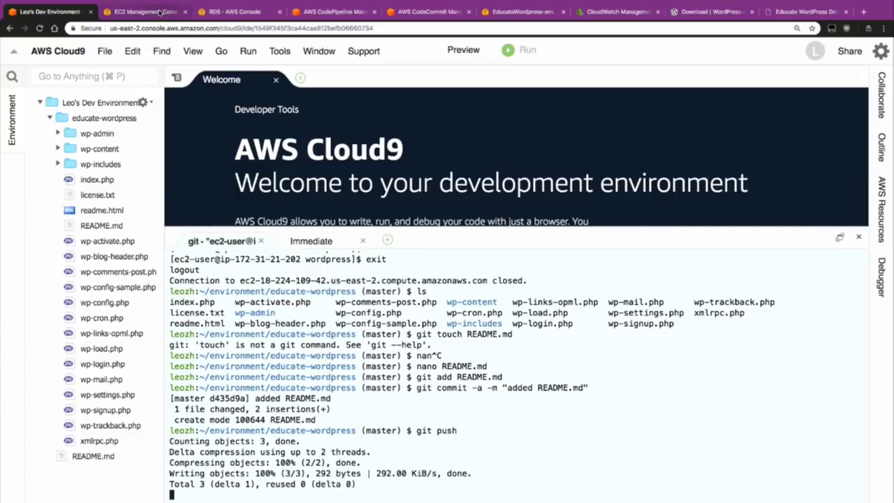
pyautogui.click(340, 12)
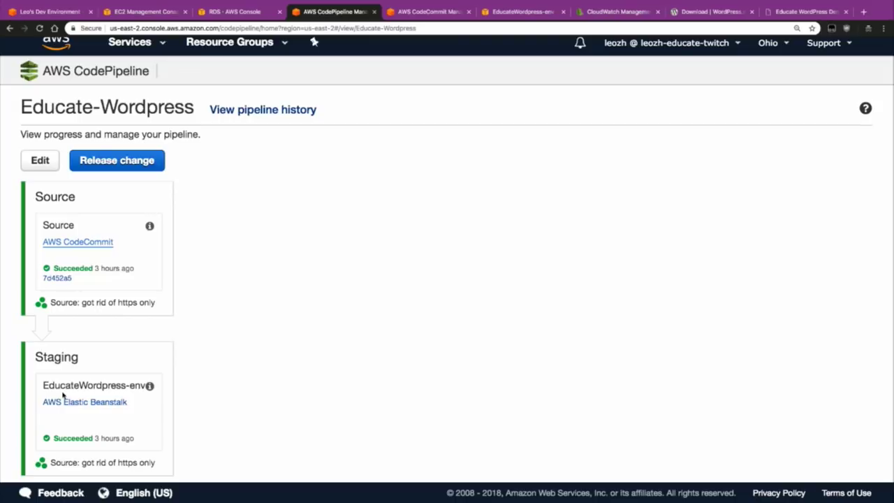
# Step: Switch to Elastic Beanstalk, open the Educate-Wordpress application overview, and check which application actions are available
pyautogui.click(498, 11)
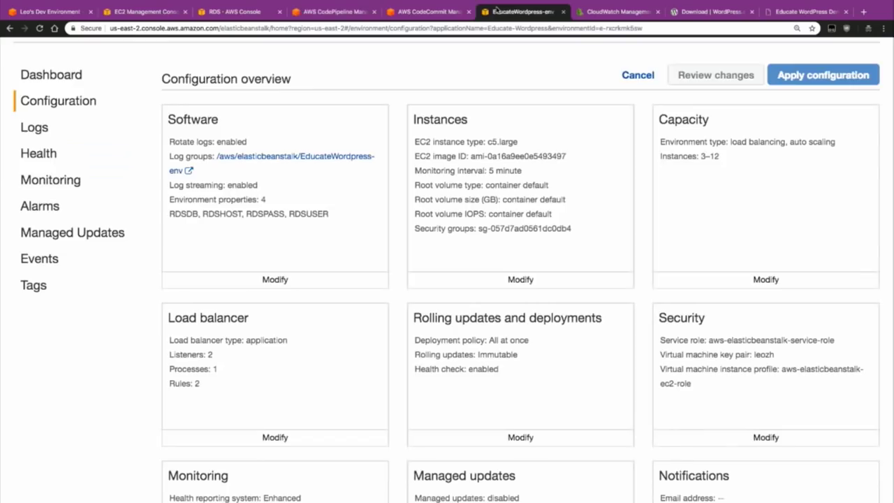
pyautogui.scroll(3, 602, 126)
pyautogui.click(238, 130)
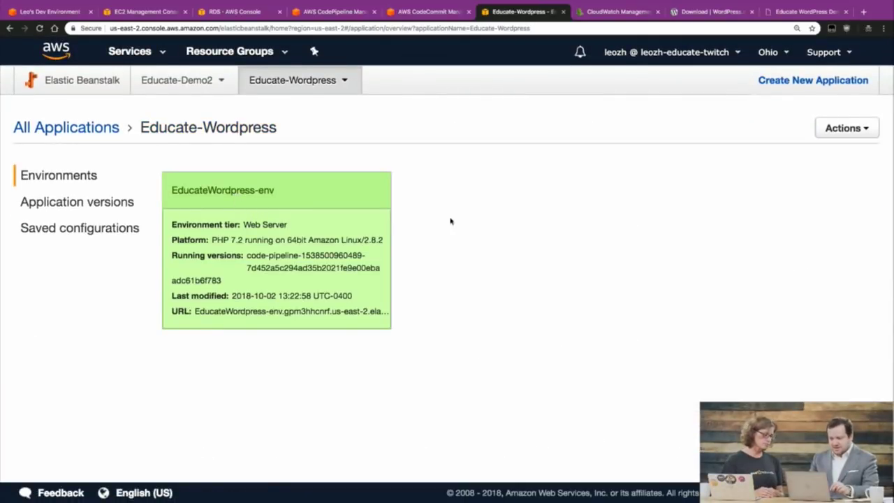
pyautogui.click(838, 128)
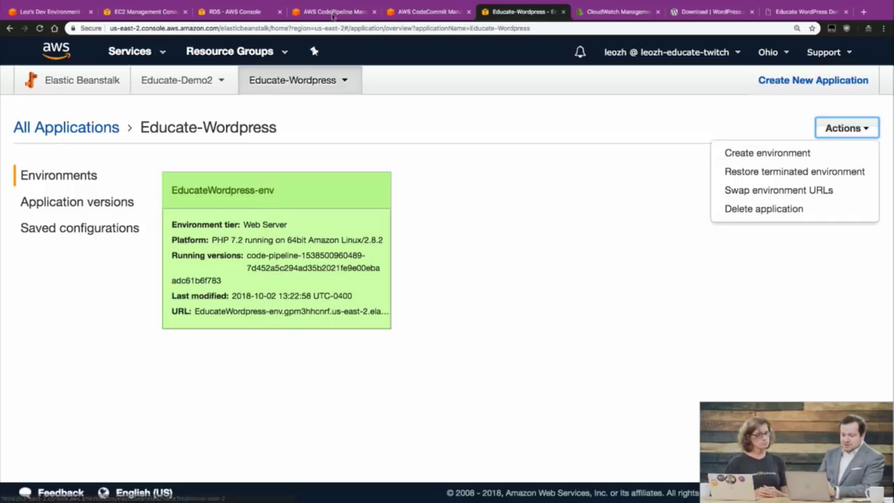
# Step: Try adding a Test action with BlazeMeter as the provider to a new stage of the Educate-Wordpress pipeline, and discard the pipeline changes
pyautogui.click(296, 12)
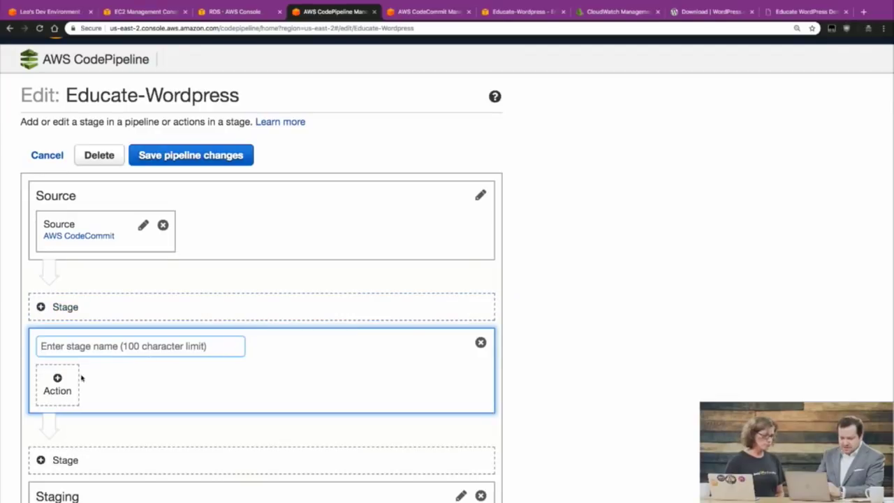
pyautogui.click(69, 383)
pyautogui.click(619, 178)
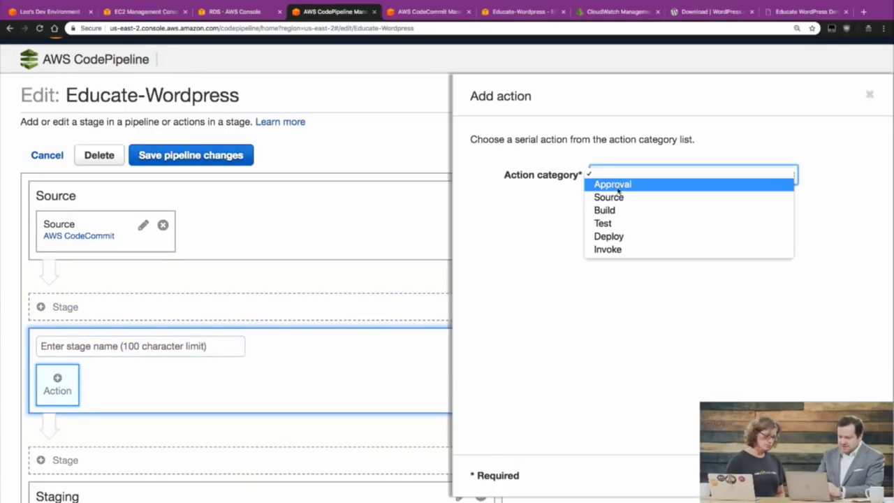
pyautogui.click(620, 222)
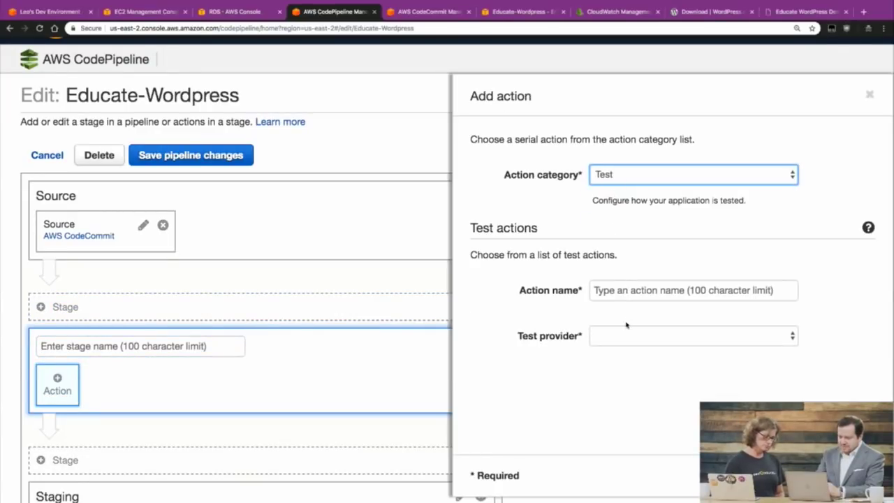
pyautogui.click(627, 335)
pyautogui.click(619, 384)
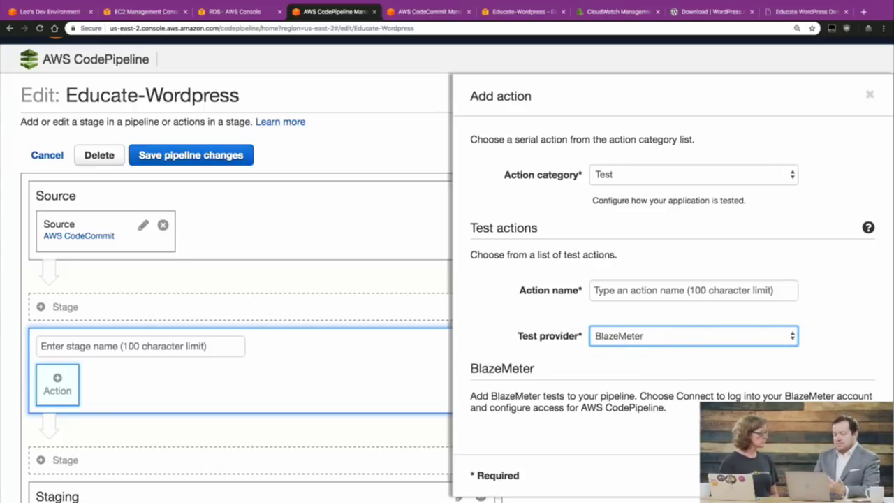
pyautogui.click(779, 476)
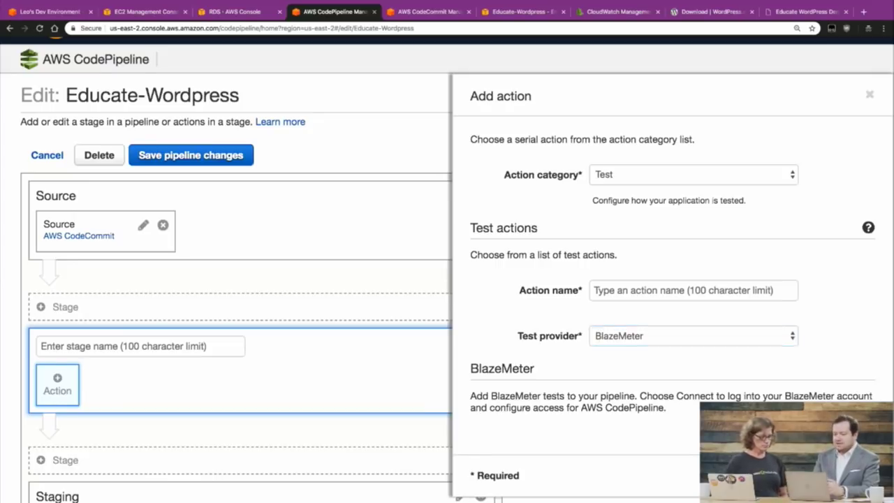
pyautogui.click(47, 156)
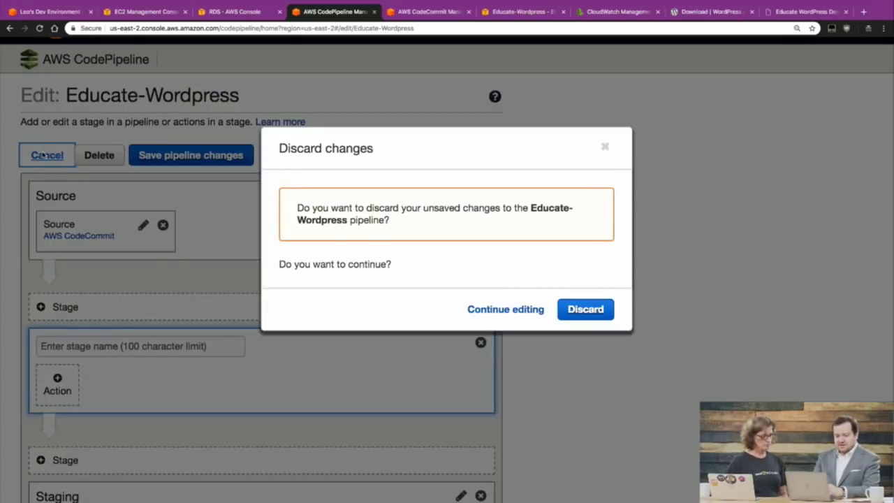
pyautogui.click(574, 310)
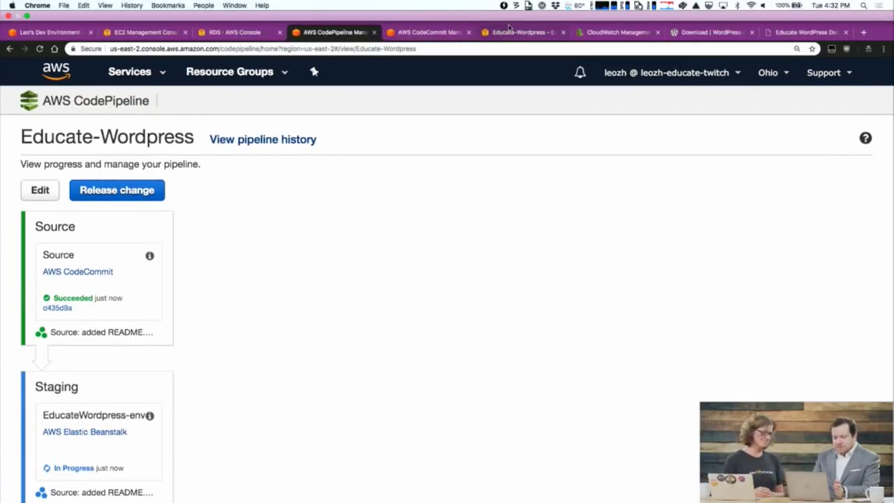
# Step: Switch to Elastic Beanstalk and look over the configuration overview of the EducateWordpress-env environment
pyautogui.click(511, 32)
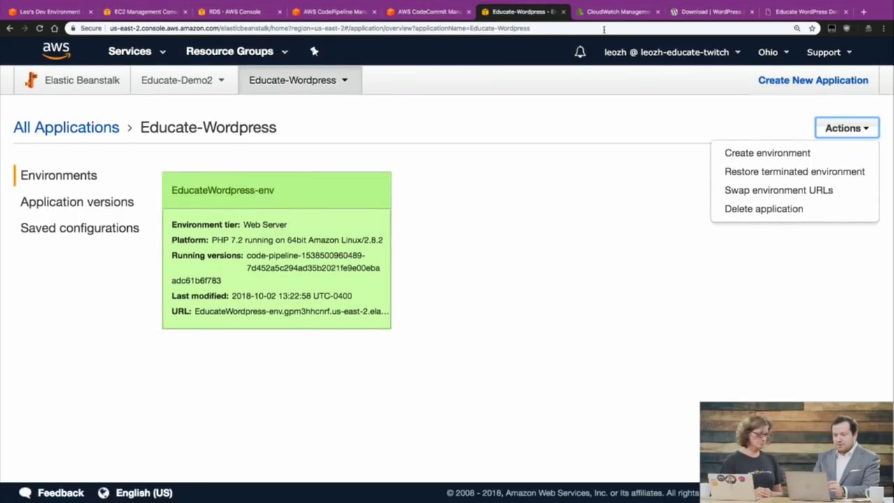
pyautogui.click(309, 190)
pyautogui.scroll(-3, 353, 247)
pyautogui.scroll(3, 353, 248)
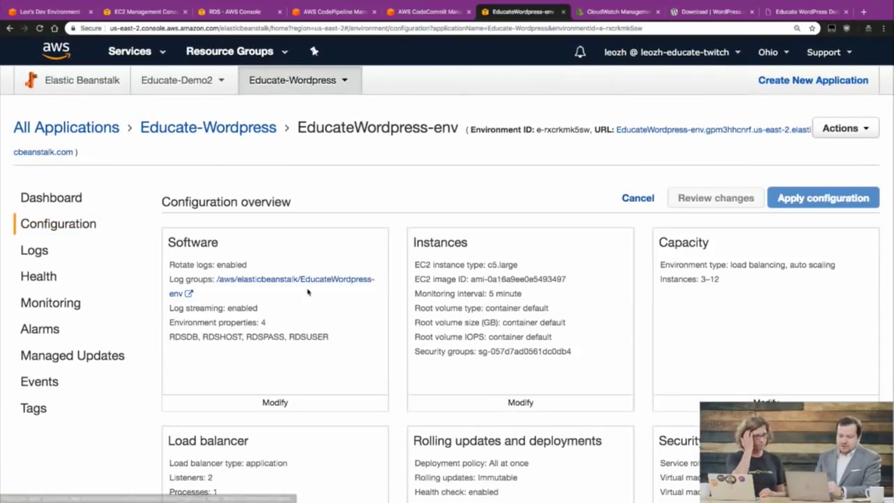
pyautogui.scroll(-5, 309, 293)
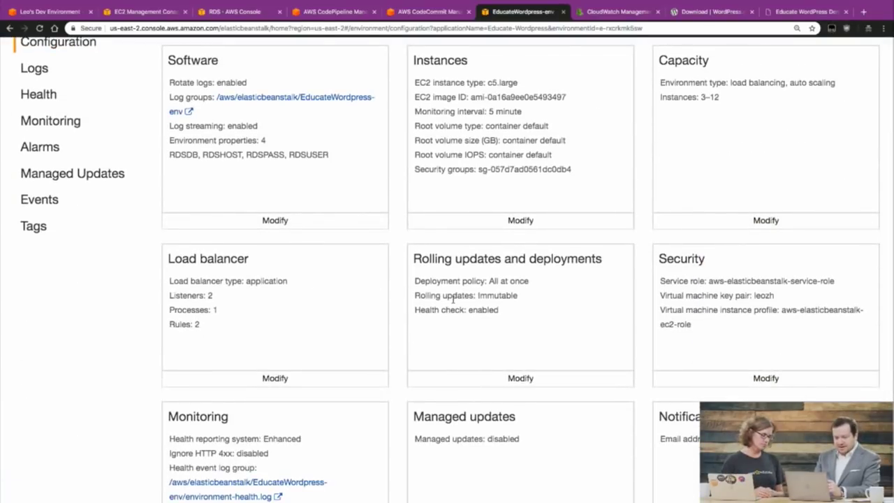
pyautogui.scroll(-1, 419, 308)
# Step: Examine the environment's load balancer listeners, processes, rules and access log settings, and leave without making changes
pyautogui.click(268, 371)
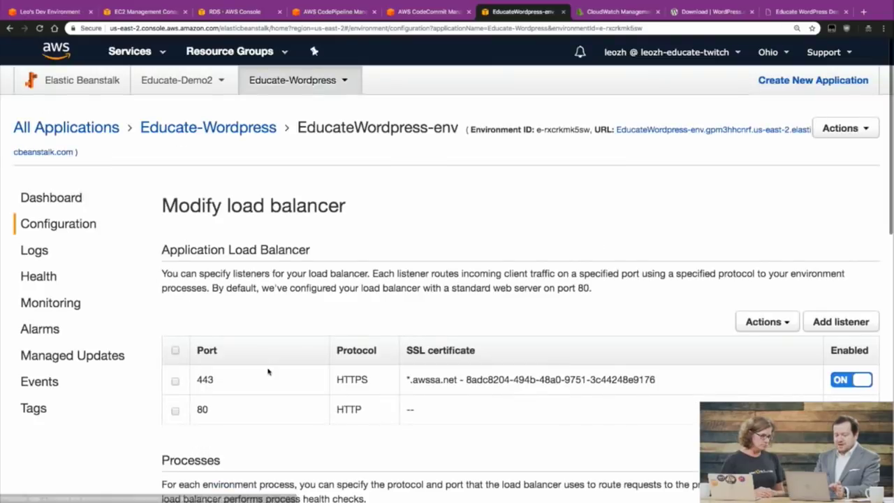
pyautogui.scroll(-5, 265, 339)
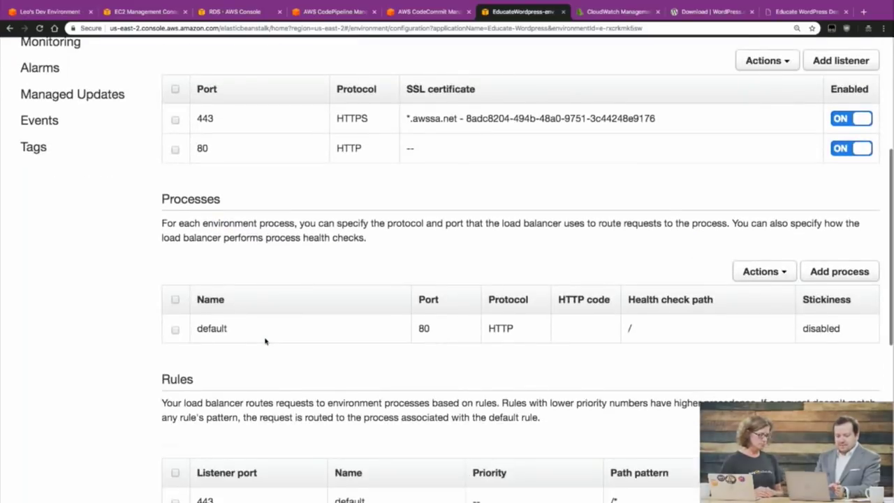
pyautogui.scroll(-5, 266, 341)
pyautogui.scroll(10, 266, 341)
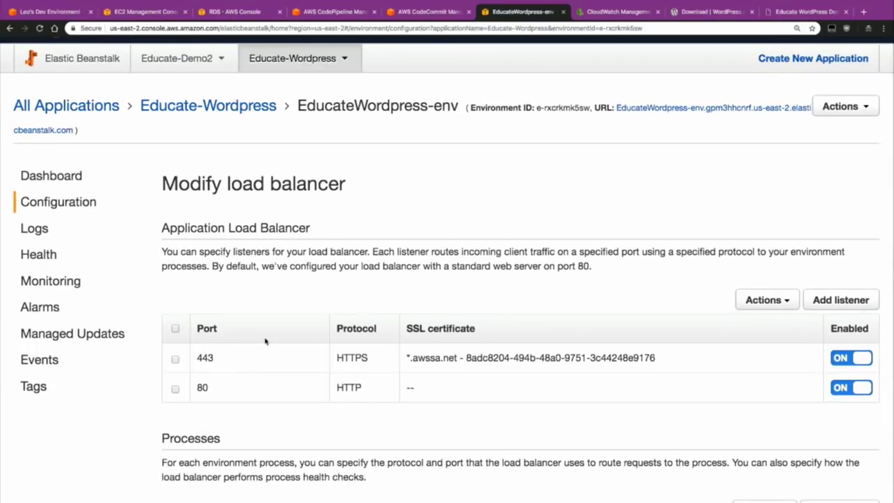
pyautogui.scroll(-2, 266, 341)
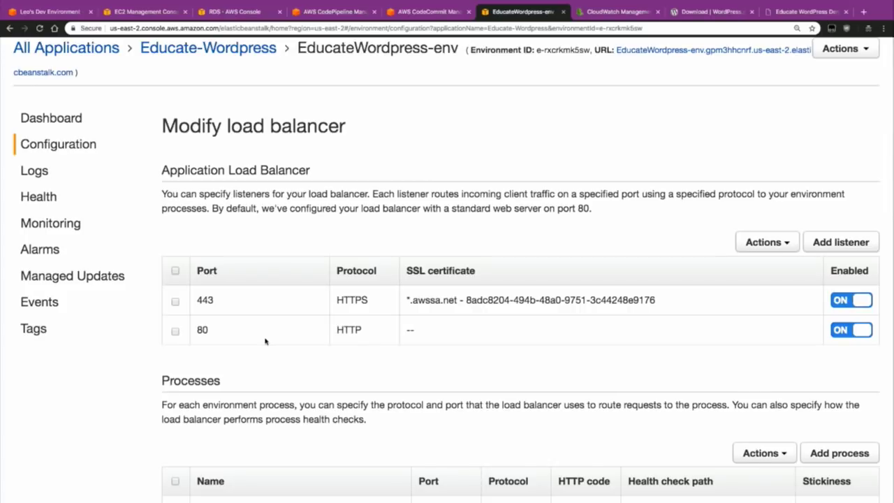
pyautogui.scroll(-3, 268, 305)
pyautogui.scroll(-4, 268, 303)
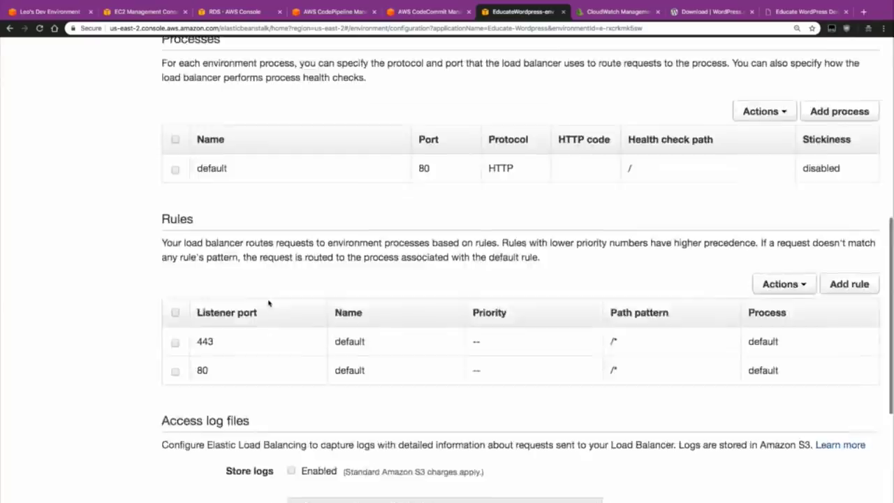
pyautogui.scroll(10, 268, 302)
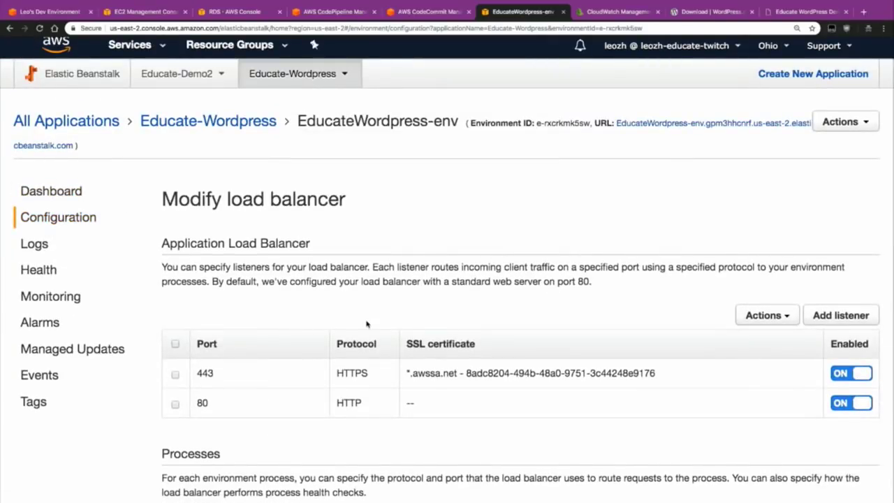
pyautogui.scroll(-10, 370, 307)
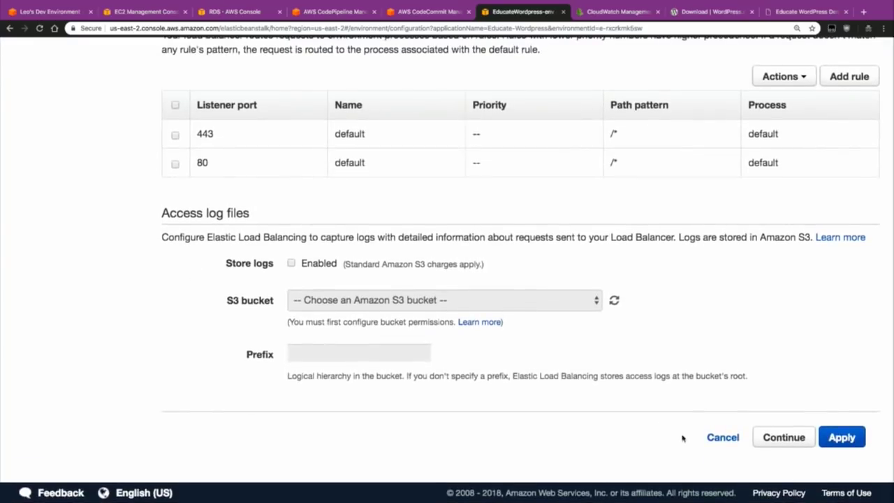
pyautogui.click(722, 437)
# Step: Try a Rolling deployment policy with a batch size of 33 percent of the fleet in the rolling updates and deployments settings
pyautogui.scroll(-4, 563, 370)
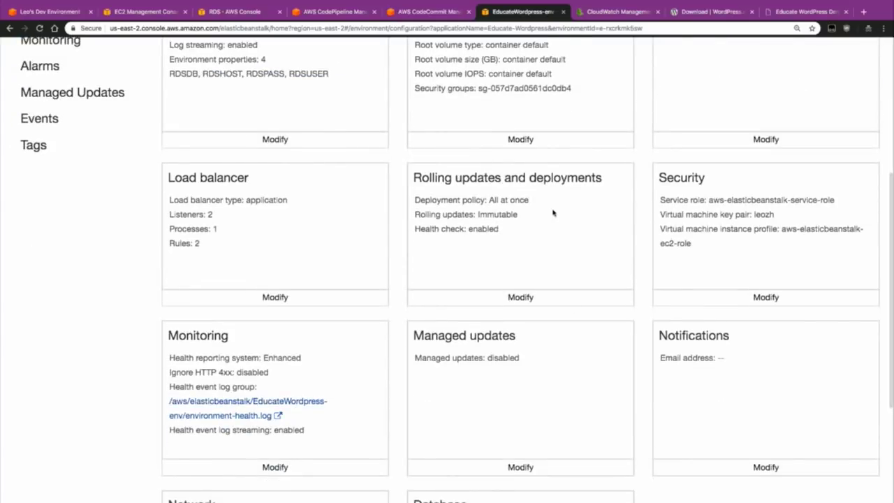
pyautogui.click(503, 298)
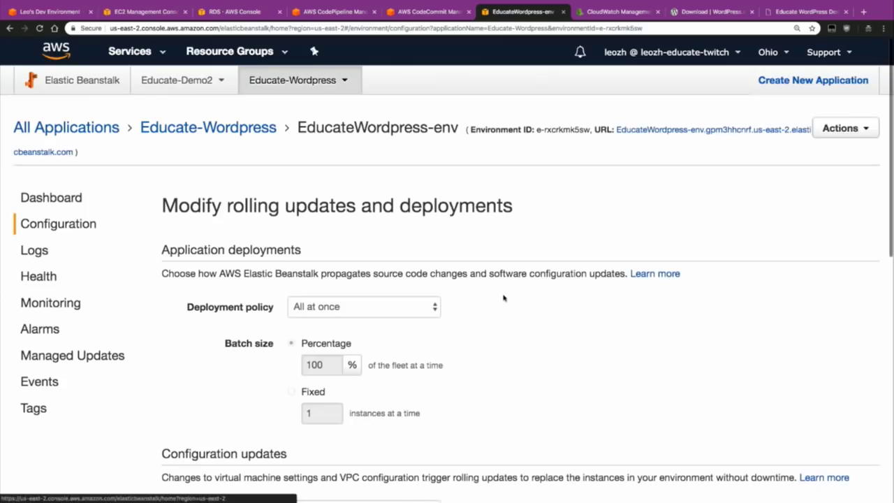
pyautogui.scroll(-3, 457, 292)
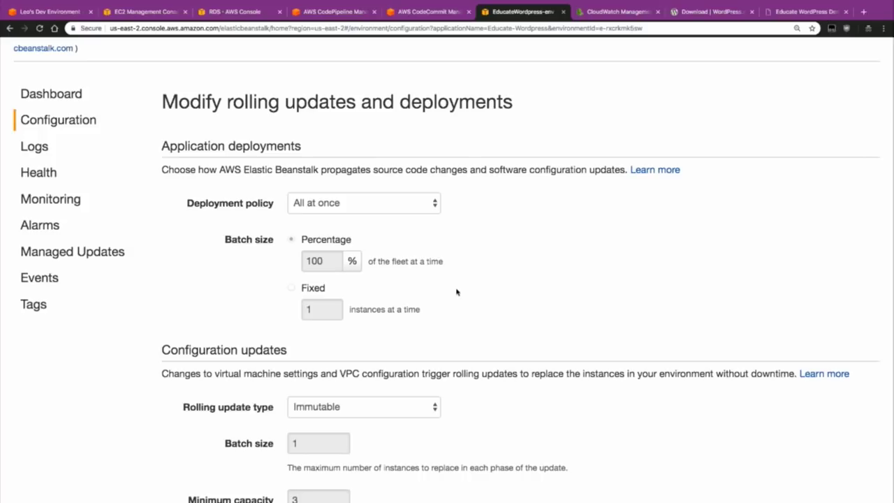
pyautogui.click(404, 211)
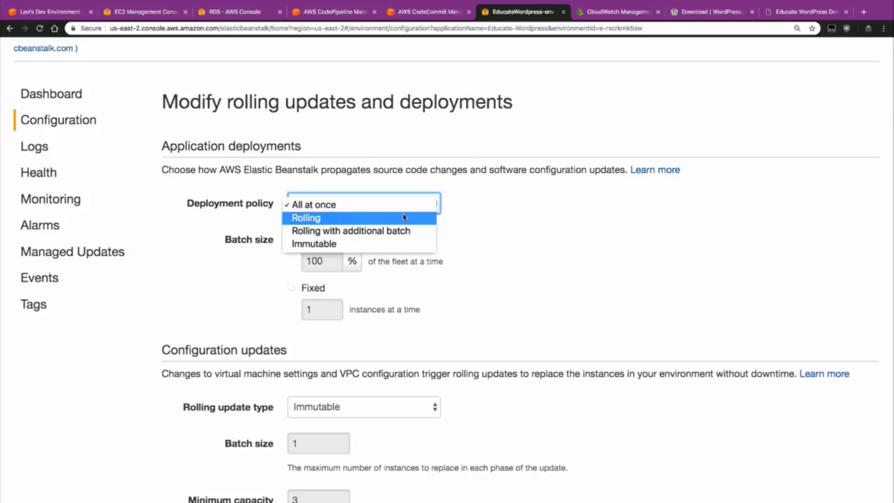
pyautogui.click(403, 218)
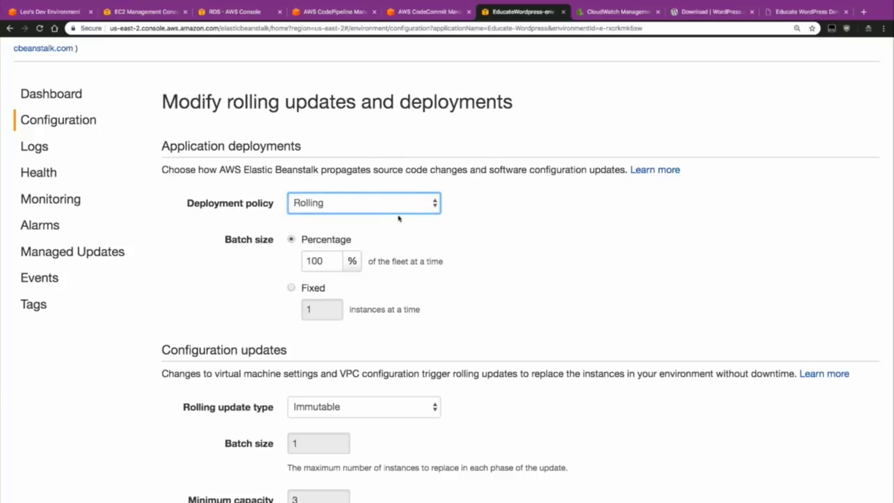
pyautogui.click(328, 269)
pyautogui.moveTo(325, 263); pyautogui.dragTo(297, 264)
pyautogui.write('33')
pyautogui.click(632, 238)
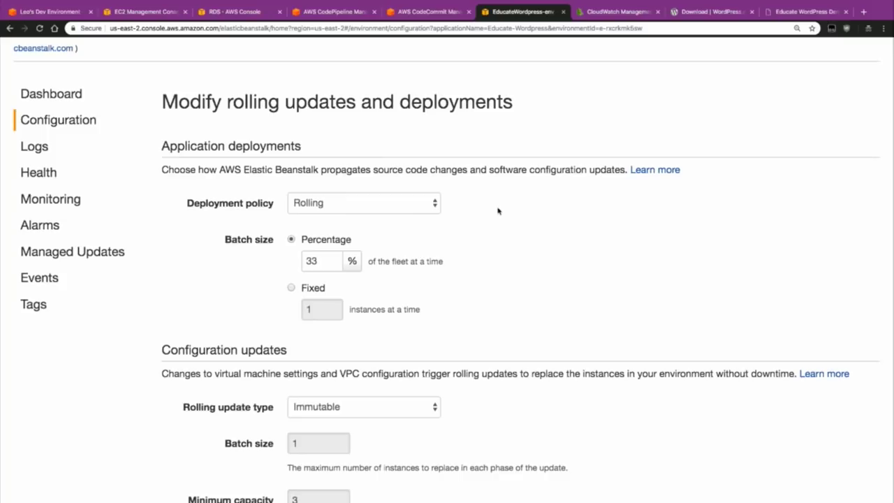
# Step: Try the Immutable deployment policy, look through the configuration update and deployment preferences, and leave without applying the changes
pyautogui.scroll(-1, 450, 209)
pyautogui.click(395, 182)
pyautogui.click(345, 207)
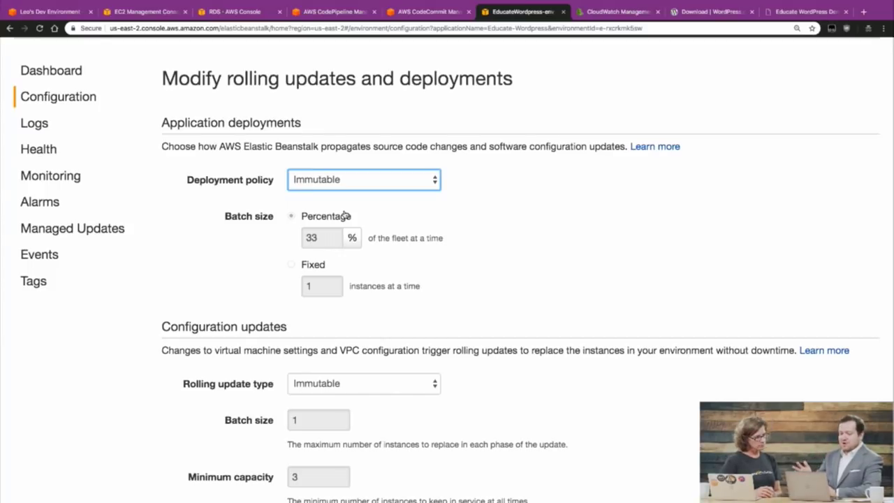
pyautogui.scroll(-5, 338, 213)
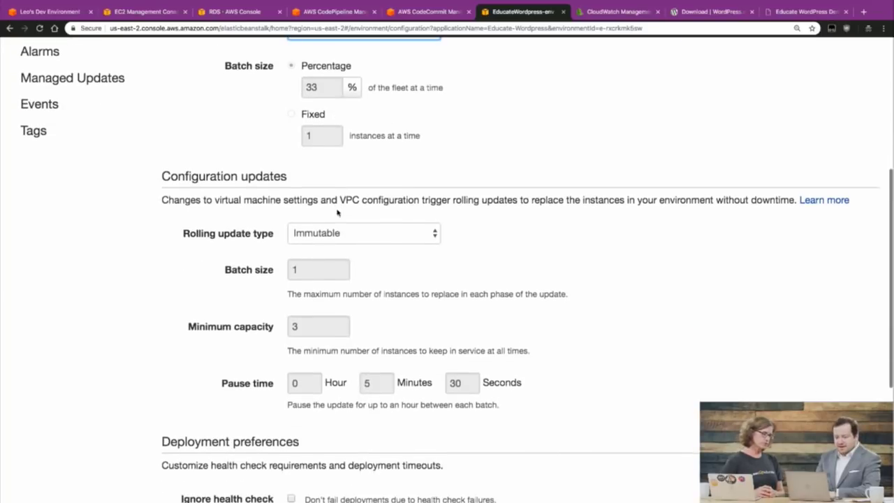
pyautogui.scroll(-7, 337, 213)
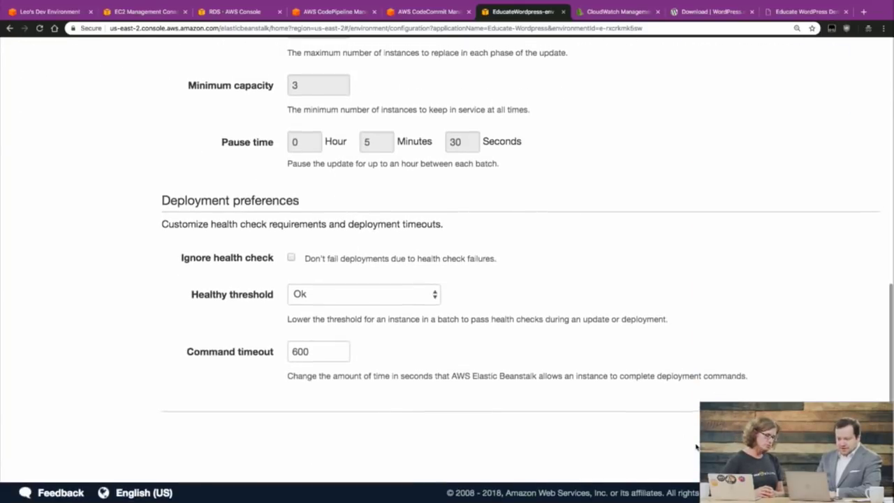
pyautogui.click(788, 434)
# Step: Check the environment's security settings, including the choices for the EC2 key pair, and leave without changing them
pyautogui.scroll(-6, 681, 413)
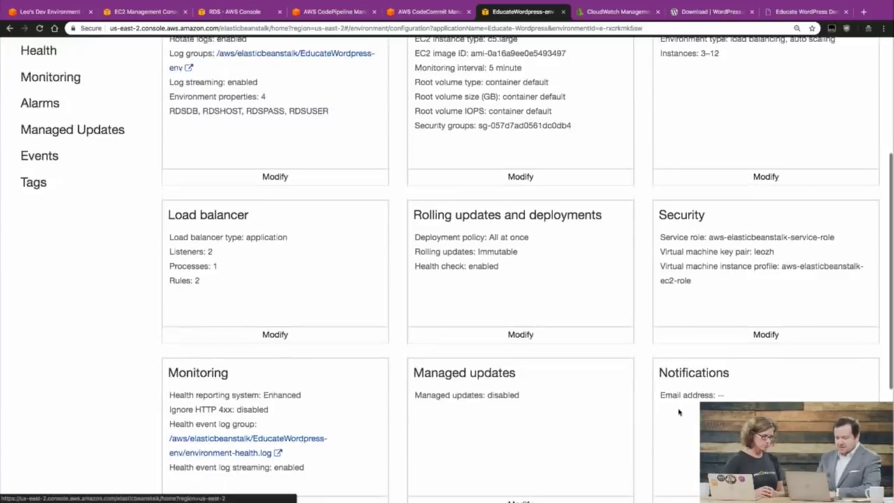
pyautogui.scroll(-2, 681, 347)
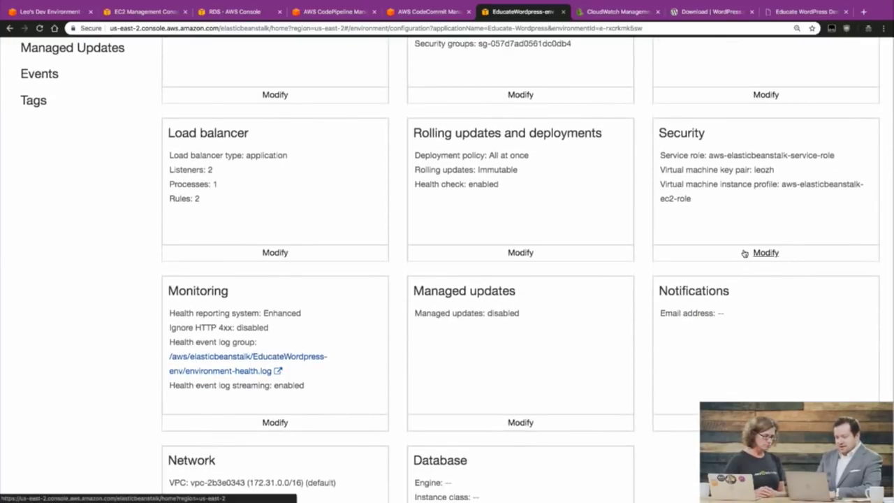
pyautogui.click(744, 253)
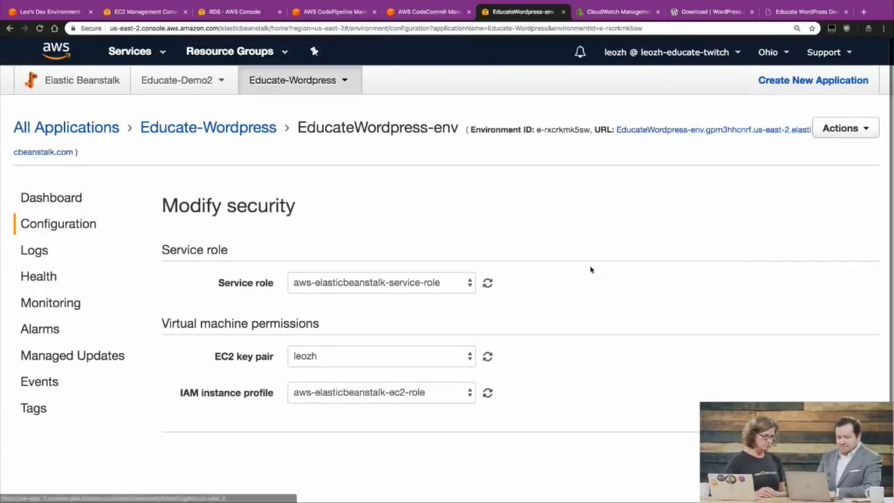
pyautogui.click(320, 360)
pyautogui.click(325, 360)
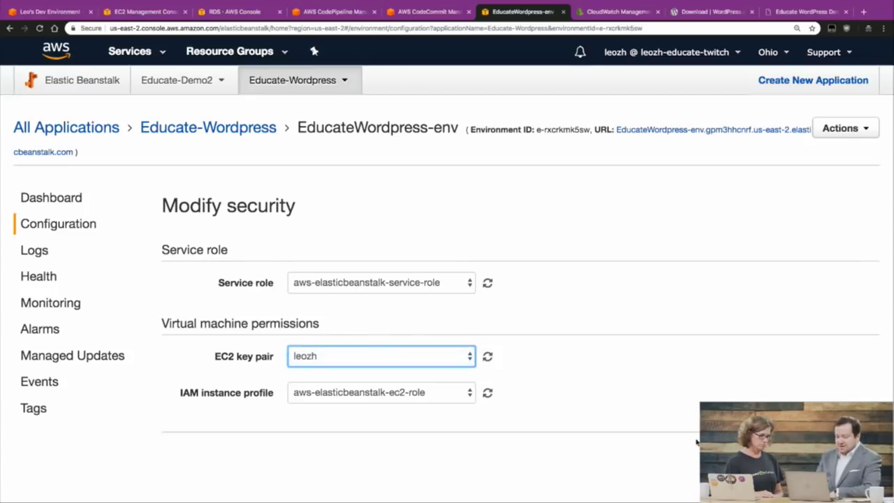
pyautogui.click(798, 453)
# Step: Examine the environment's monitoring settings for health reporting, custom metrics and CloudWatch log streaming, and leave without changing them
pyautogui.scroll(-6, 407, 343)
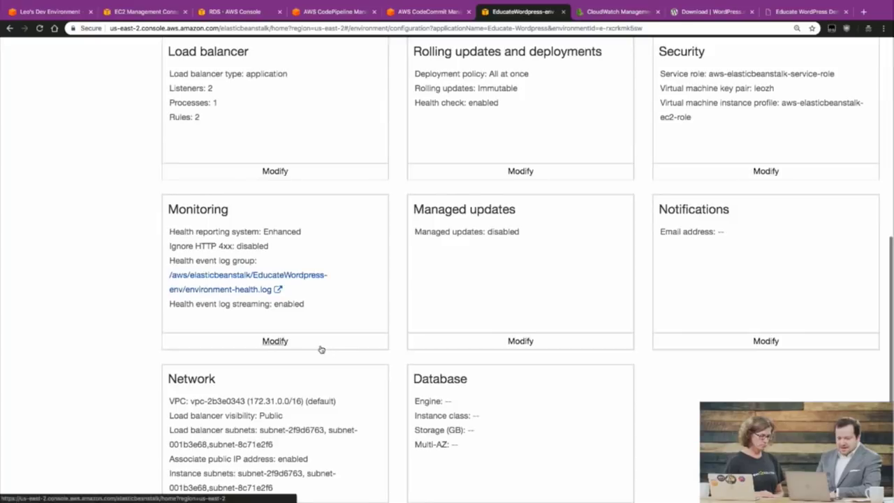
pyautogui.click(283, 311)
pyautogui.scroll(-4, 265, 283)
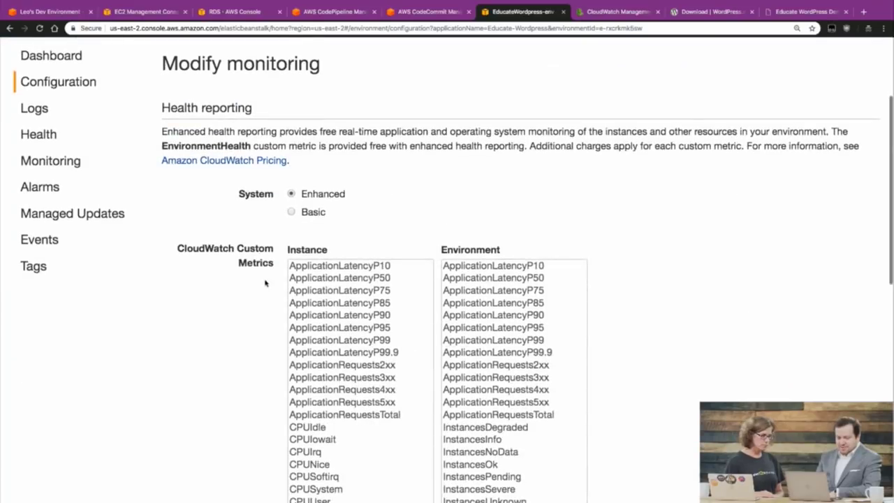
pyautogui.scroll(-5, 264, 283)
pyautogui.scroll(-3, 264, 283)
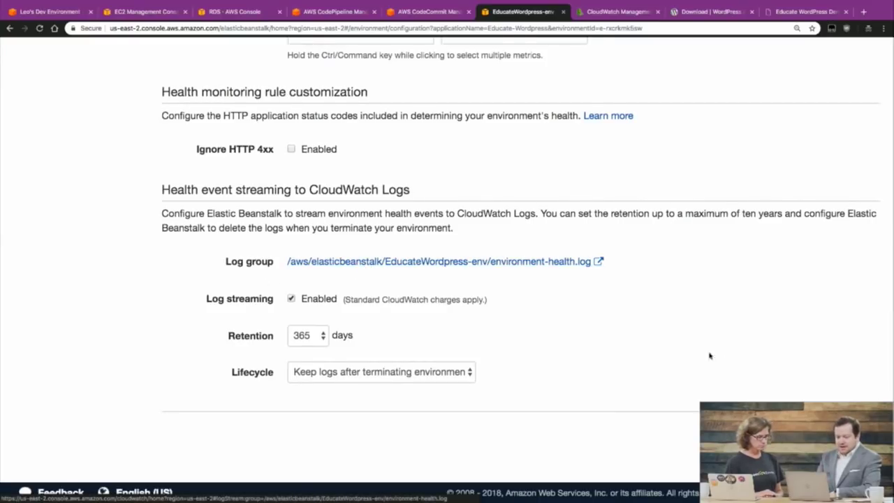
pyautogui.click(852, 433)
# Step: Examine the environment's network settings for the load balancer subnets, public IP assignment and instance subnets, and leave without changing them
pyautogui.scroll(-6, 544, 381)
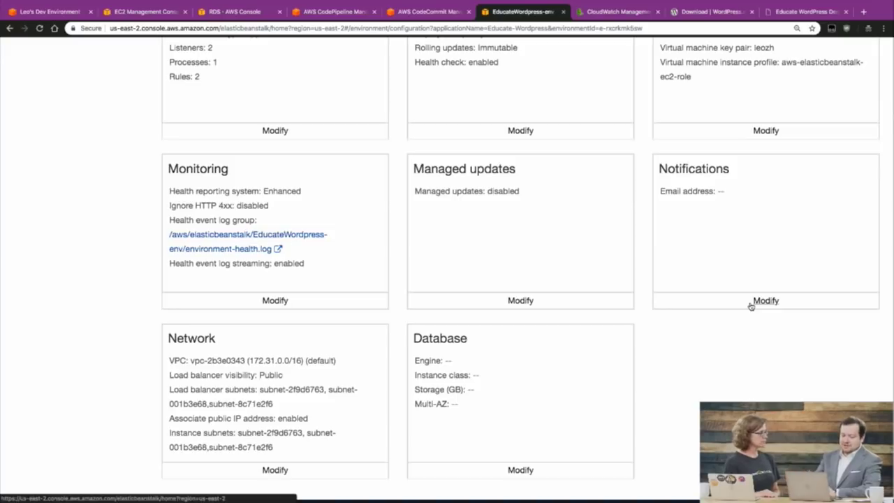
pyautogui.scroll(-1, 750, 306)
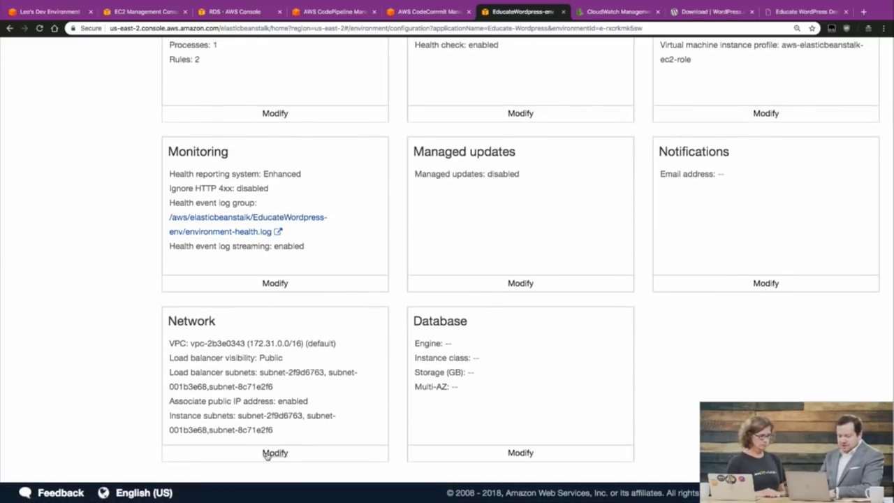
pyautogui.click(265, 454)
pyautogui.scroll(-5, 294, 405)
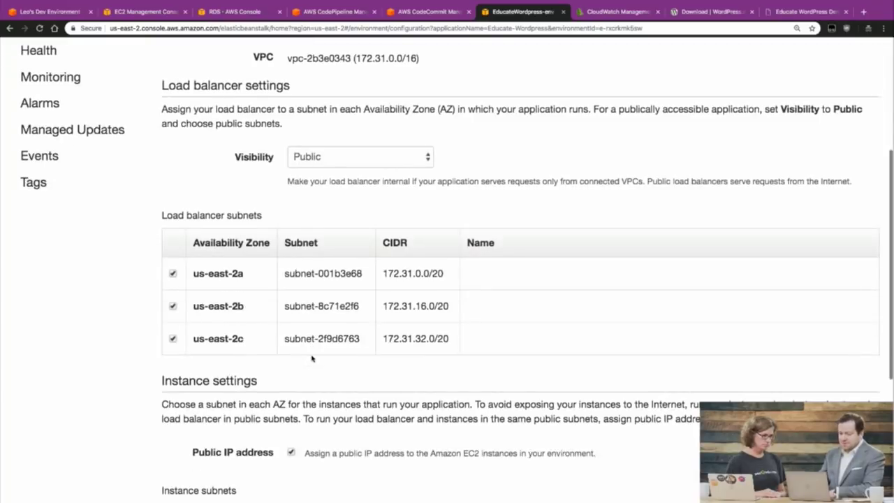
pyautogui.scroll(-6, 312, 359)
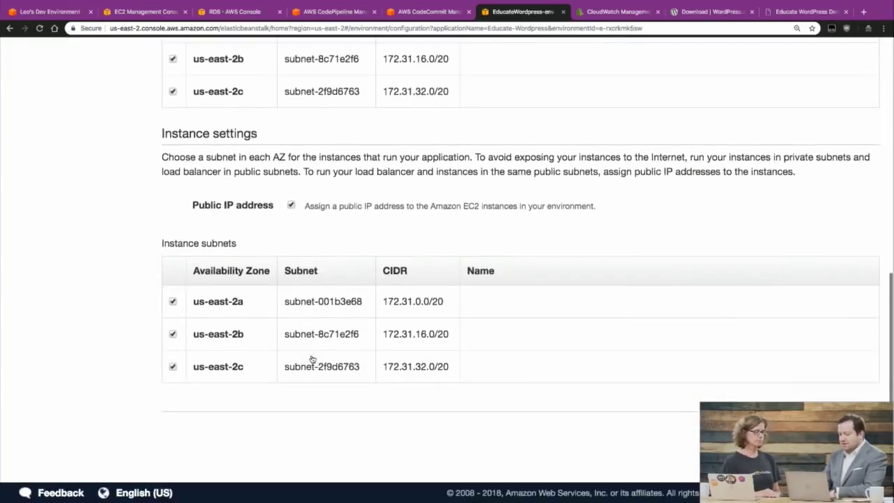
pyautogui.click(740, 431)
# Step: Examine the environment's database settings for snapshot restore, engine, storage, retention and availability, and leave without adding a database
pyautogui.scroll(-5, 573, 396)
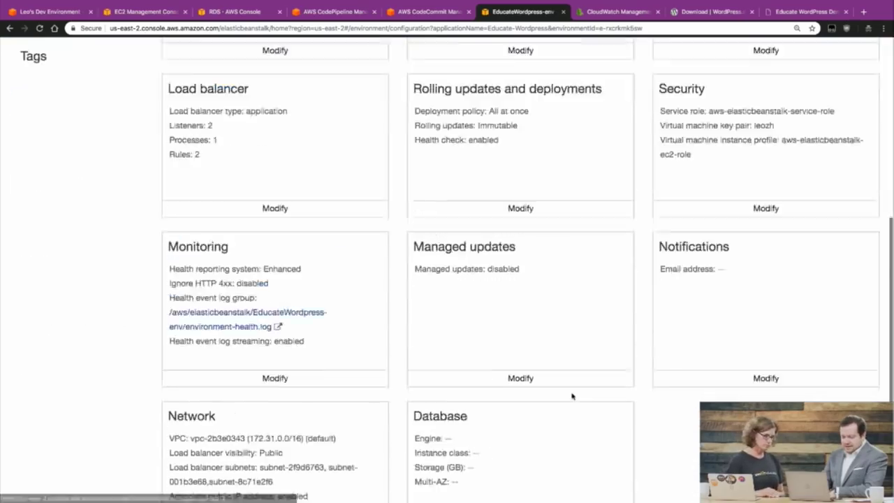
pyautogui.scroll(-2, 570, 395)
pyautogui.click(517, 450)
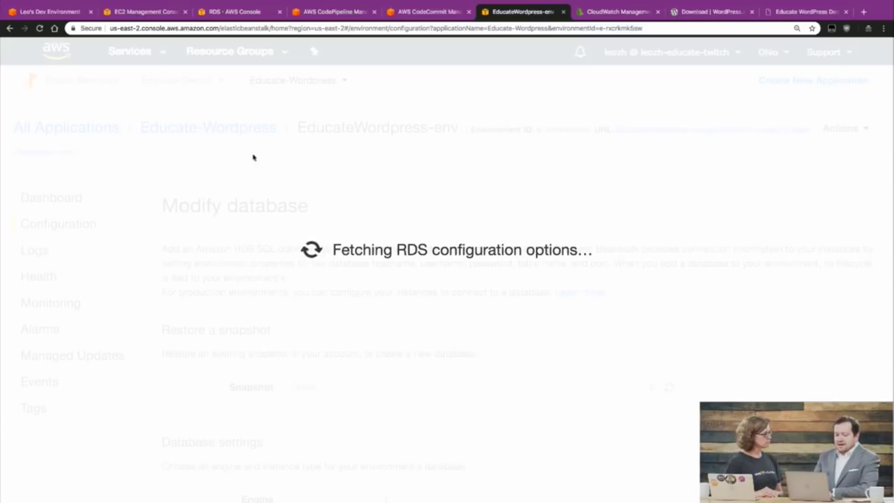
pyautogui.scroll(-5, 297, 231)
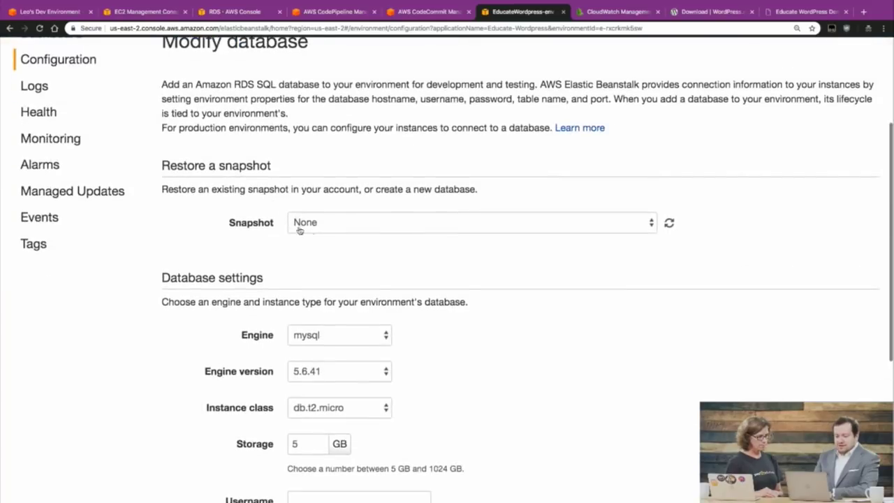
pyautogui.scroll(-3, 314, 241)
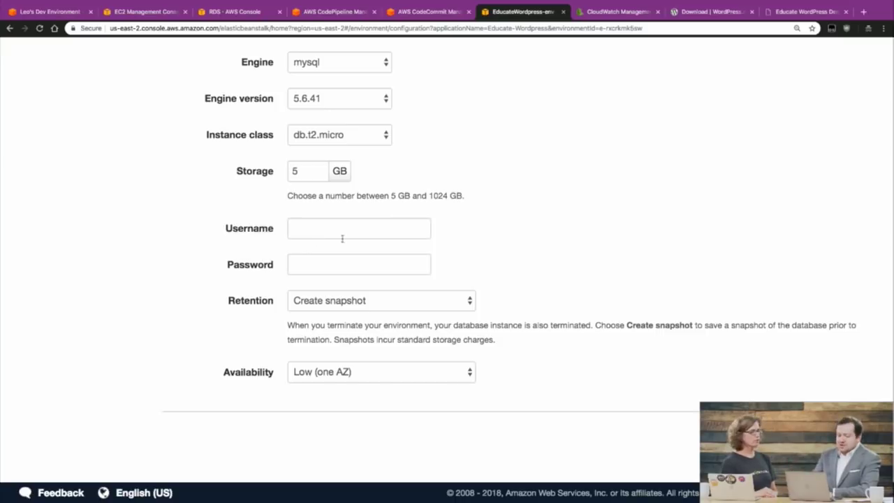
pyautogui.click(849, 430)
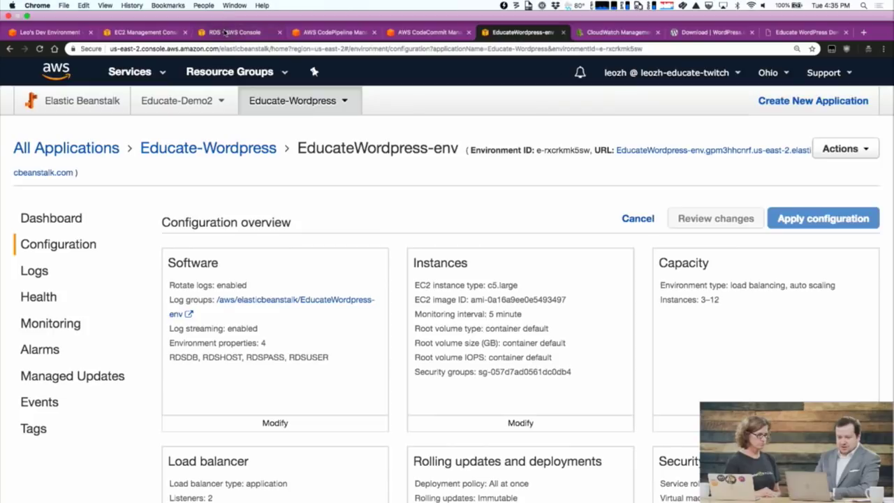
# Step: Open the educate-wordpress Aurora cluster in the RDS console and check its configuration details, endpoints and backups
pyautogui.click(225, 32)
pyautogui.click(286, 89)
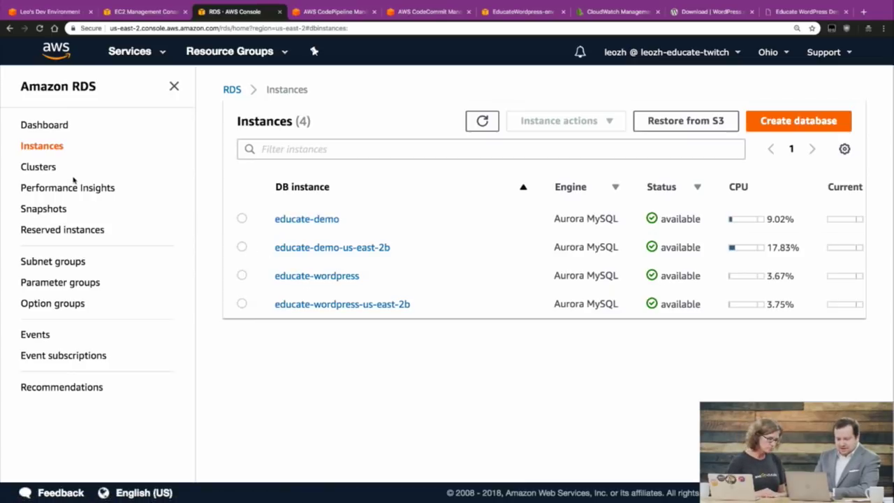
pyautogui.click(44, 170)
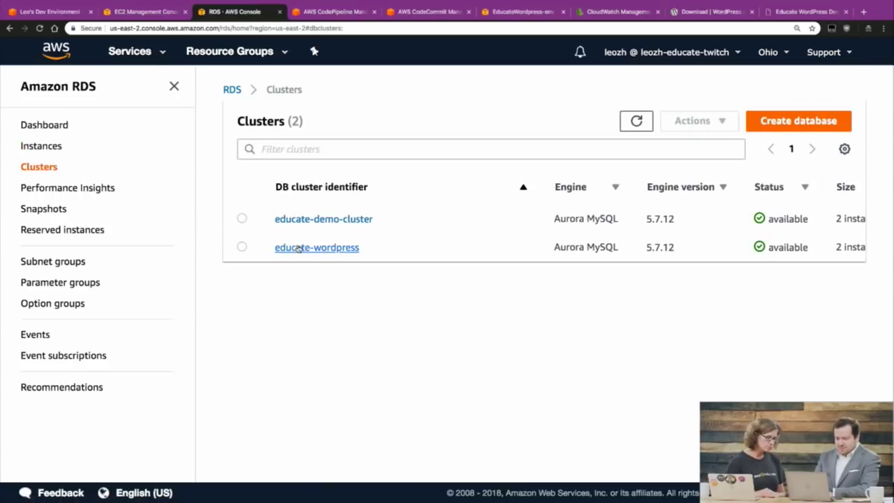
pyautogui.click(299, 248)
pyautogui.scroll(-2, 298, 248)
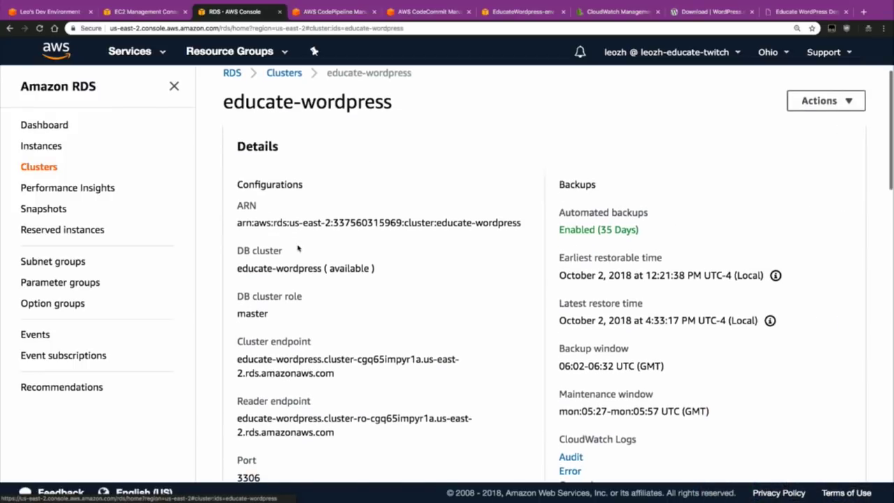
pyautogui.scroll(-2, 298, 248)
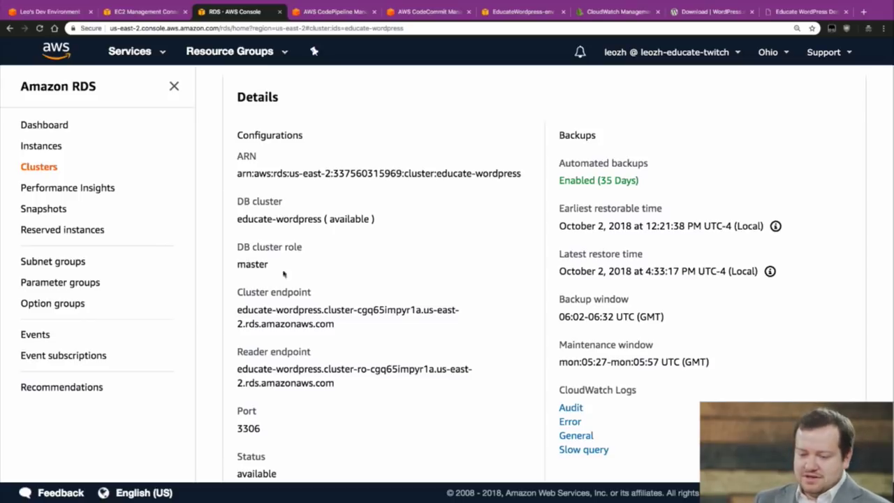
# Step: Review the educate-wordpress cluster's member instances, auto scaling policies and activities, tags and recent events
pyautogui.scroll(-4, 279, 279)
pyautogui.scroll(-10, 266, 310)
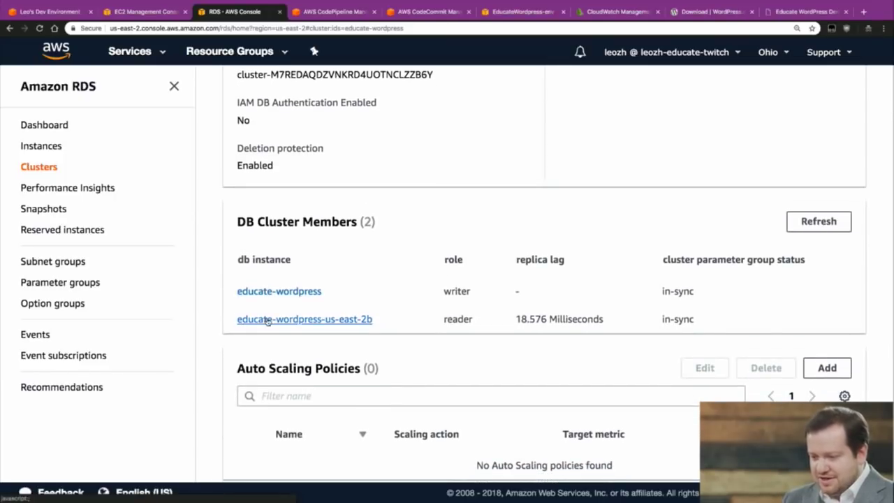
pyautogui.scroll(-5, 267, 320)
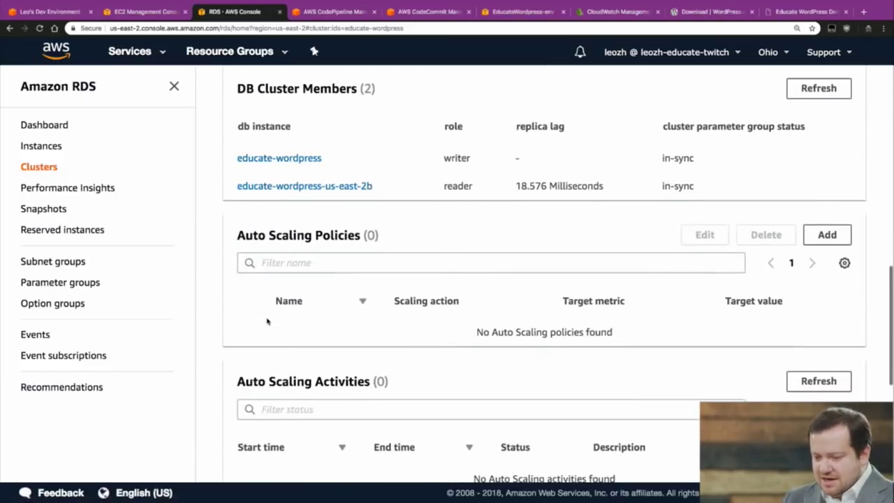
pyautogui.scroll(-8, 266, 321)
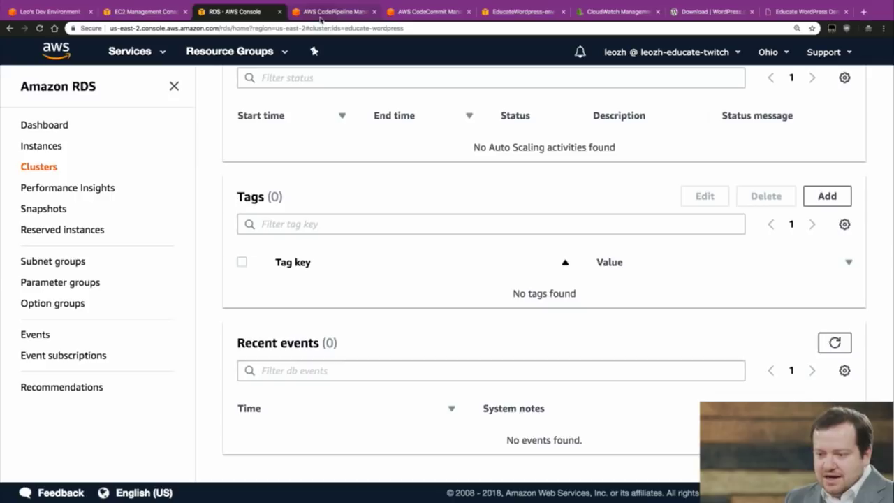
# Step: Check the Educate-Wordpress pipeline's Source and Staging stages, and review the EducateWordpress-env environment's health, running version and recent events
pyautogui.click(334, 12)
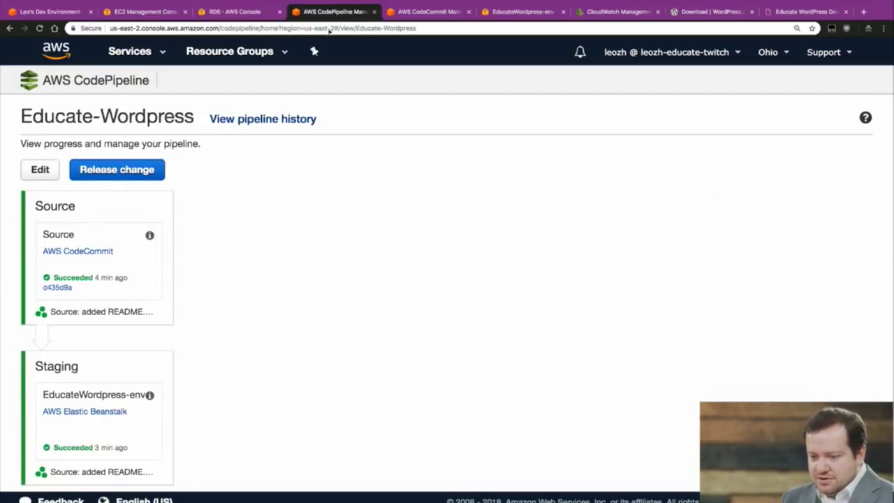
pyautogui.scroll(-1, 243, 219)
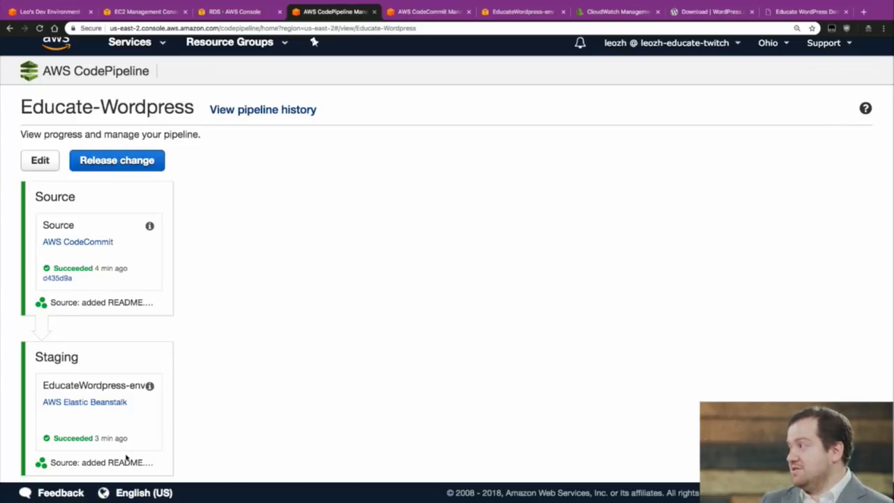
pyautogui.moveTo(536, 3)
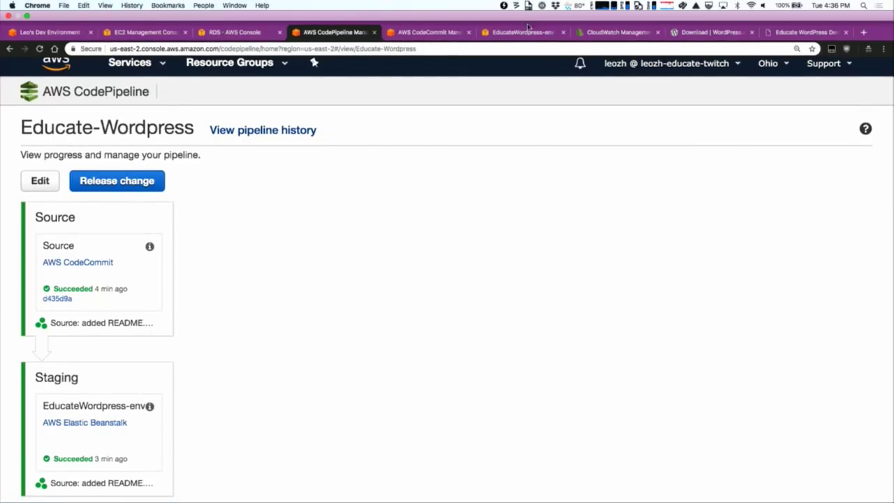
pyautogui.click(528, 30)
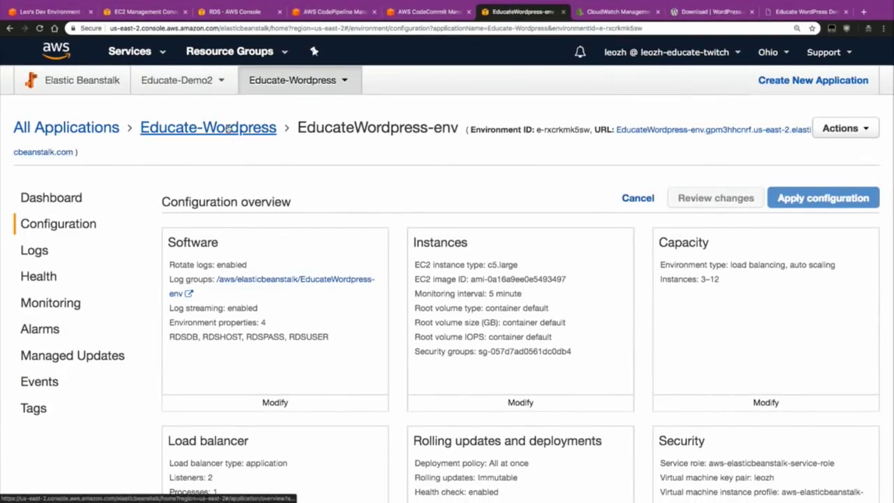
pyautogui.click(261, 129)
pyautogui.click(211, 200)
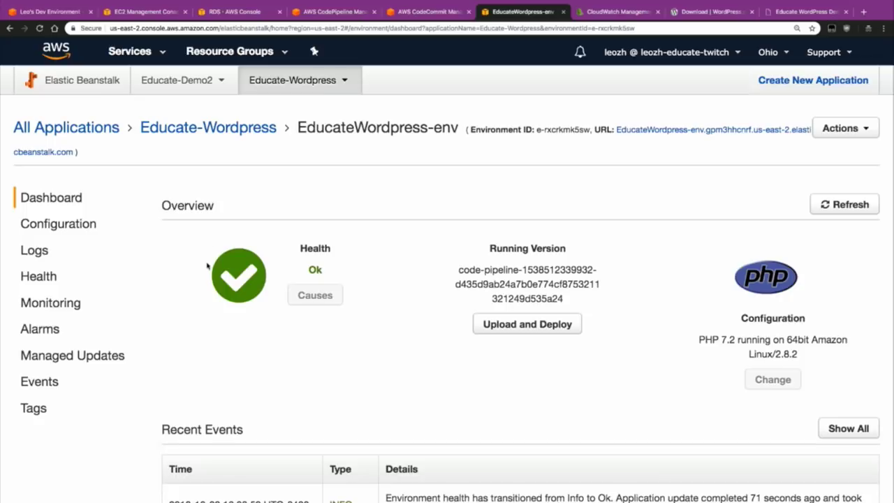
pyautogui.scroll(-5, 206, 265)
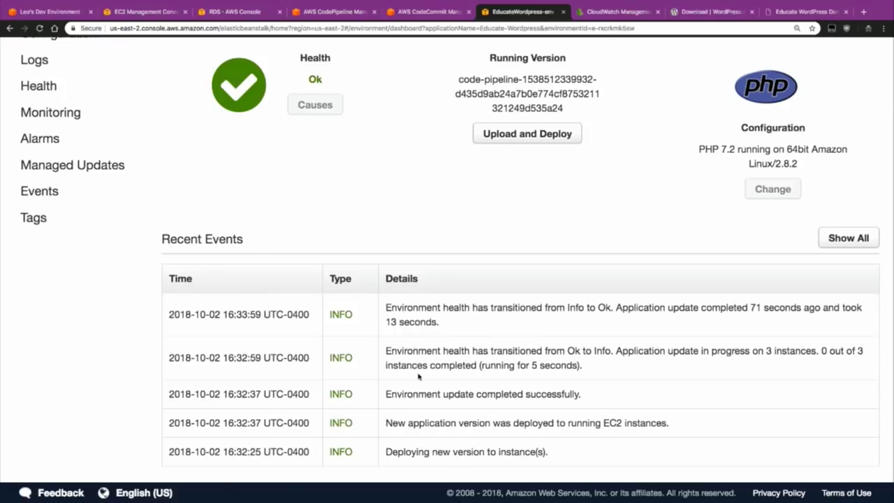
pyautogui.scroll(3, 419, 377)
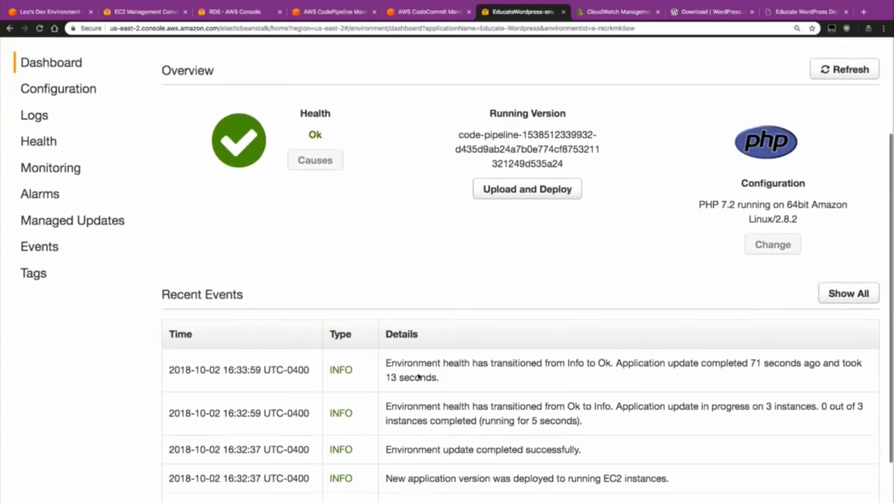
pyautogui.scroll(2, 419, 377)
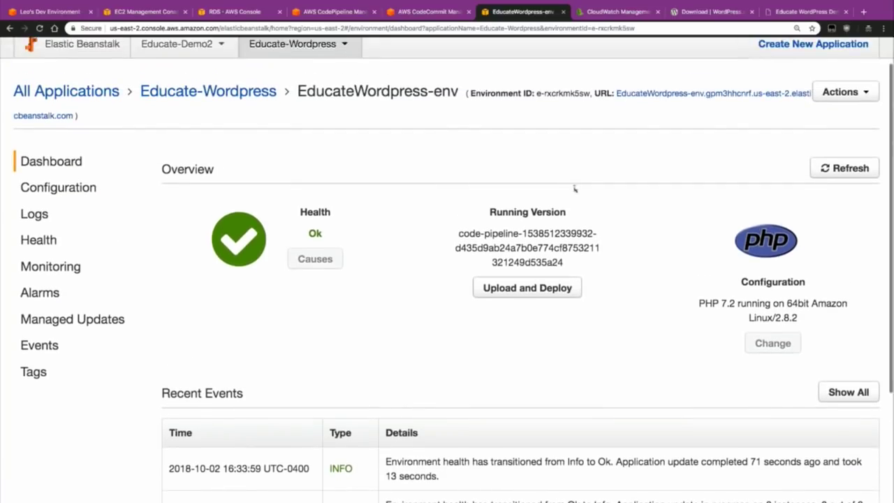
# Step: Reload the WordPress demo site and open its admin dashboard at educate-wordpress.awssa.net/wp-admin
pyautogui.click(777, 12)
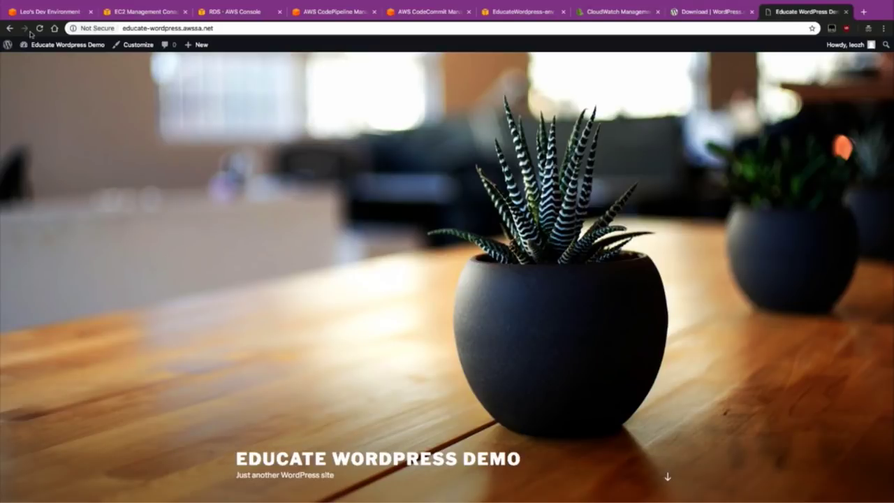
pyautogui.click(39, 30)
pyautogui.click(227, 31)
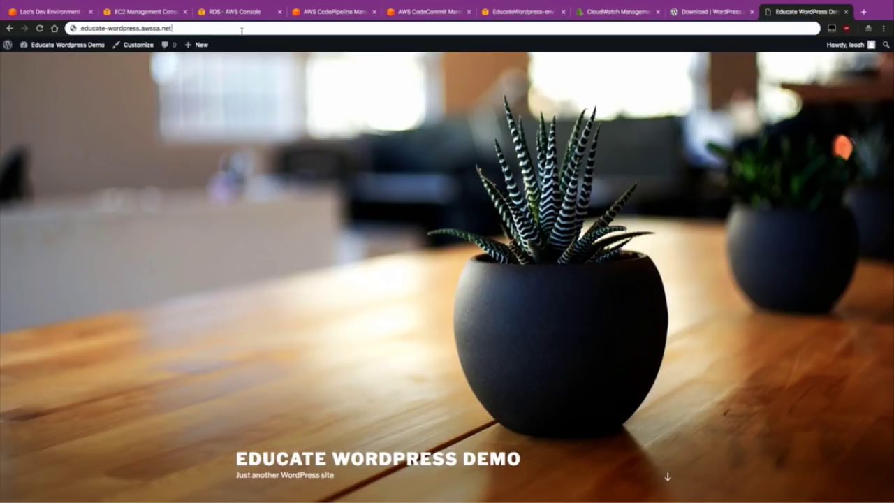
pyautogui.write('/wp-admin')
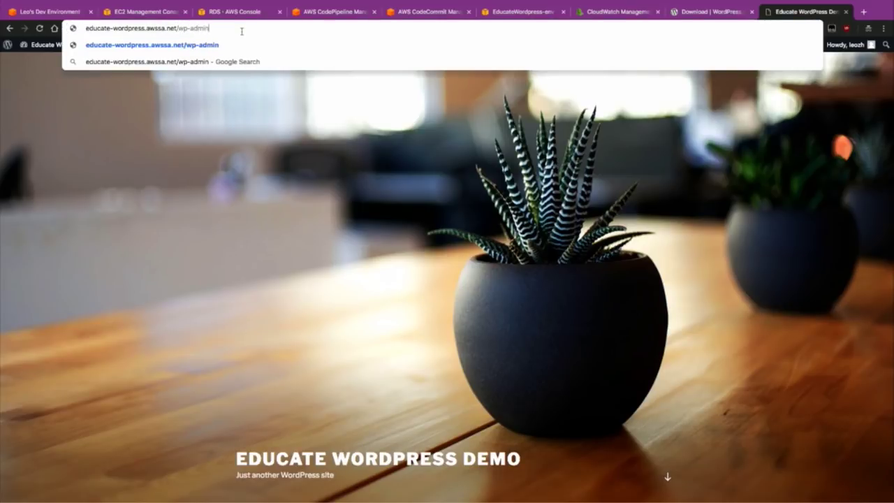
pyautogui.press('Return')
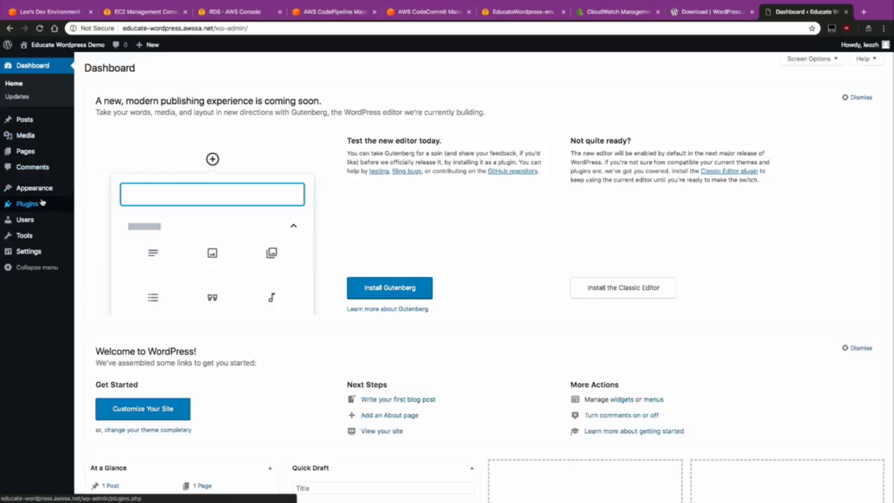
# Step: Open the WordPress site's General Settings and enlarge the page to show the WordPress and site addresses
pyautogui.moveTo(40, 260)
pyautogui.click(89, 256)
pyautogui.hotkey('ctrl', '+')
pyautogui.hotkey('ctrl', '+')
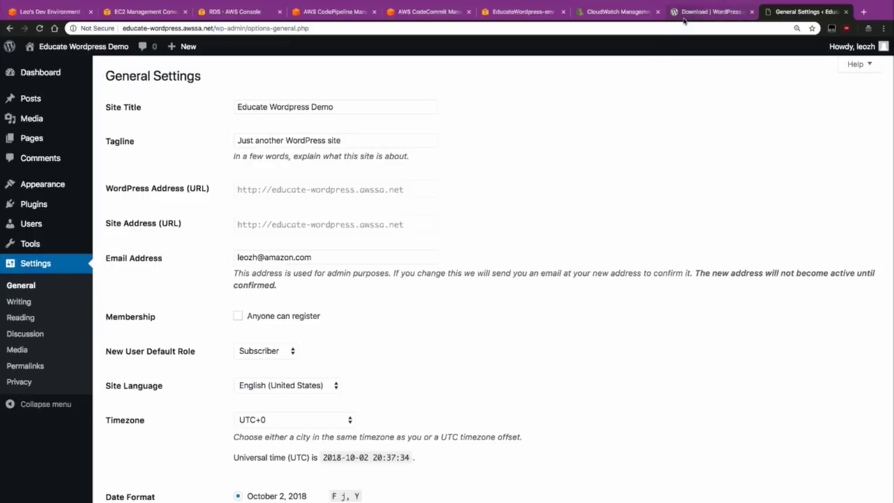
# Step: Show the details of the active awseb-AWSEB application load balancer in the EC2 console and enlarge its details pane
pyautogui.click(530, 13)
pyautogui.scroll(2, 380, 114)
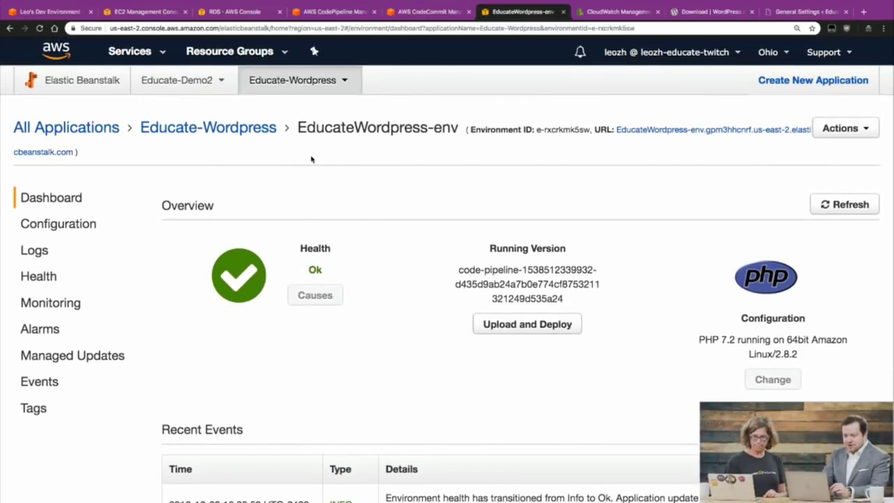
pyautogui.click(143, 17)
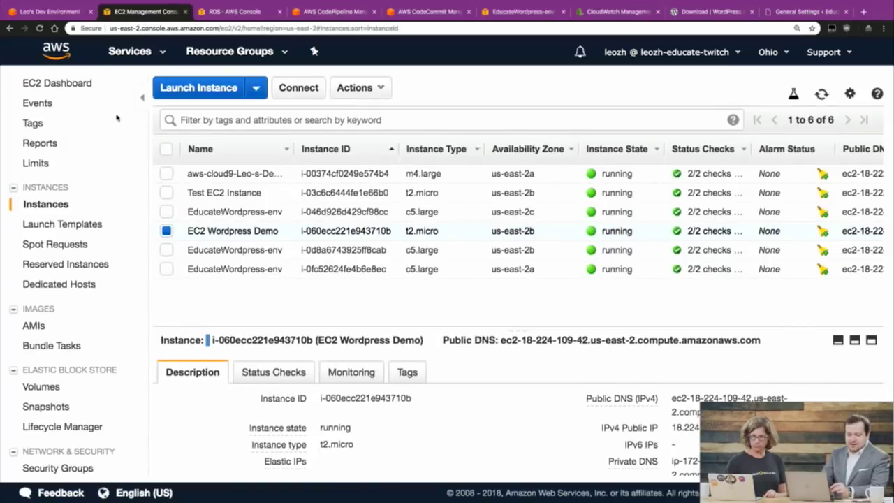
pyautogui.scroll(-5, 67, 303)
pyautogui.scroll(-3, 67, 303)
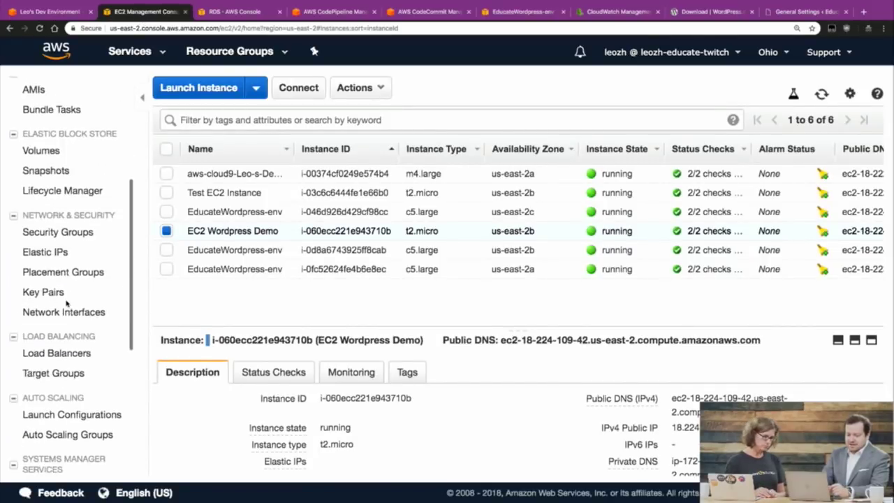
pyautogui.click(52, 352)
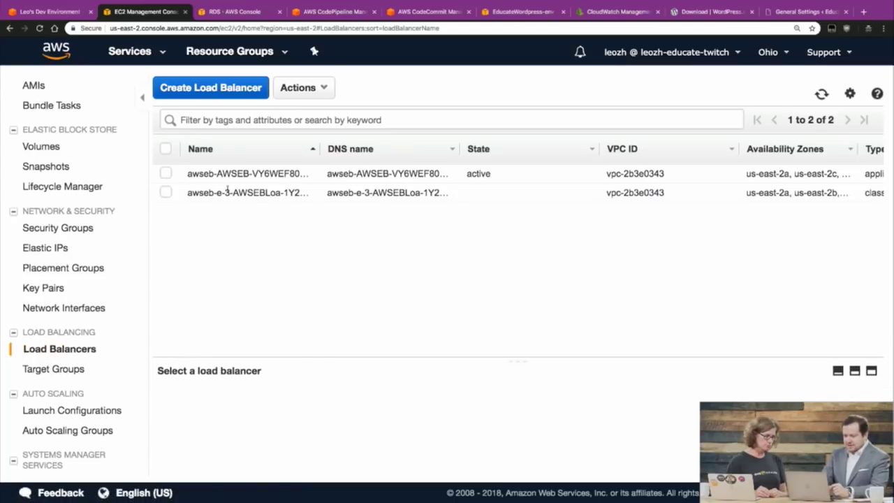
pyautogui.click(167, 175)
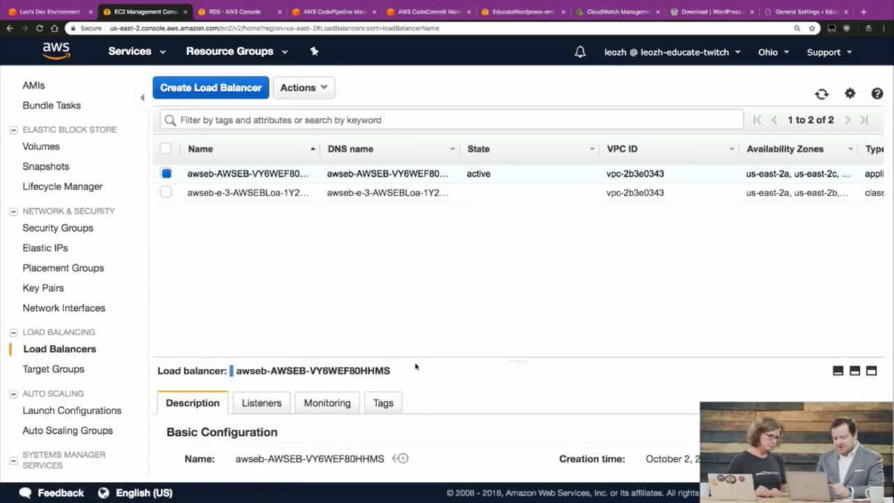
pyautogui.moveTo(413, 360); pyautogui.dragTo(402, 224)
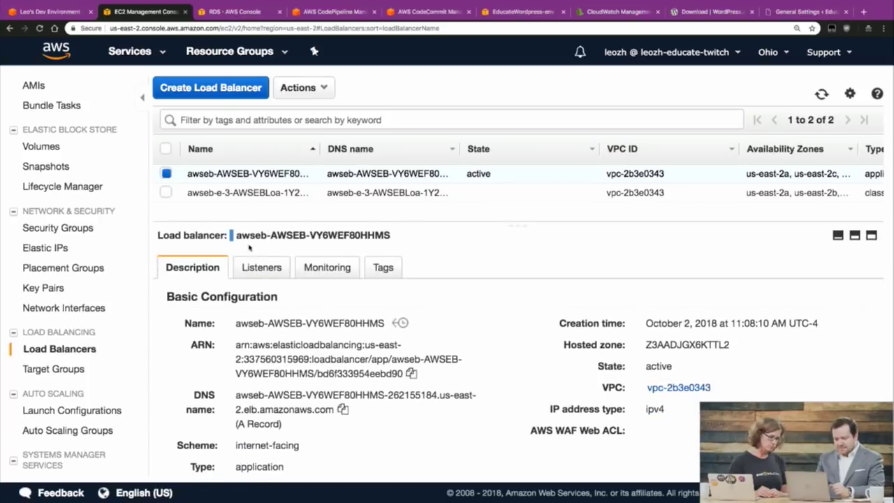
# Step: Review the active load balancer's listeners and open the target group they forward to, showing its registered targets
pyautogui.click(262, 271)
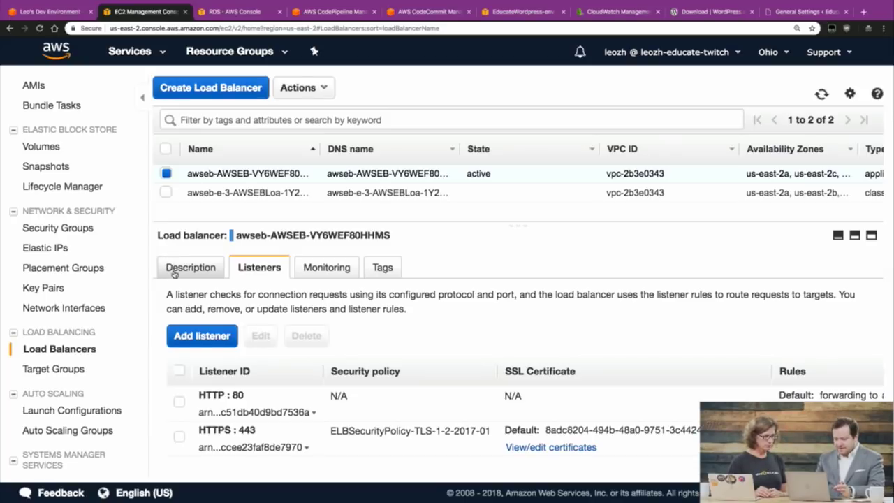
pyautogui.hscroll(3, 676, 423)
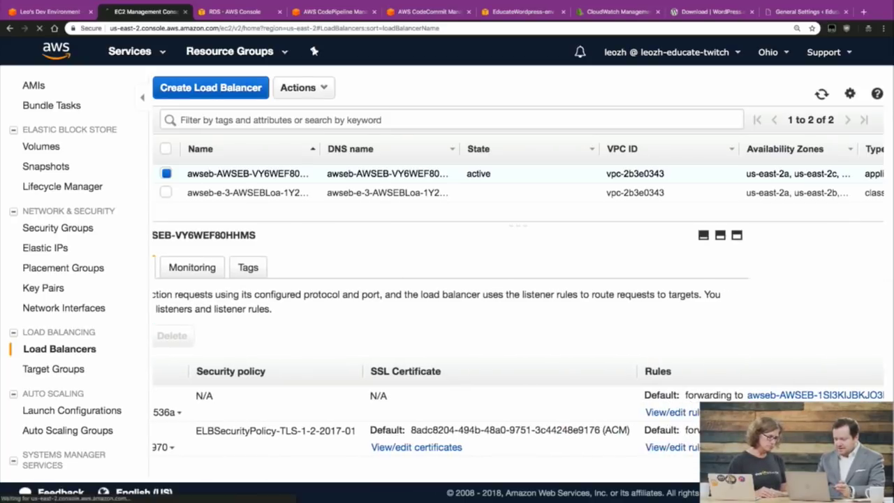
pyautogui.click(835, 391)
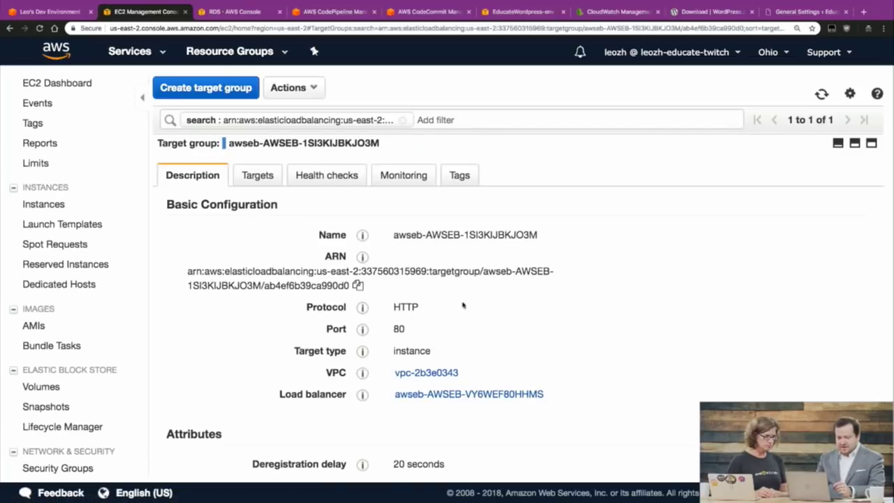
pyautogui.click(258, 176)
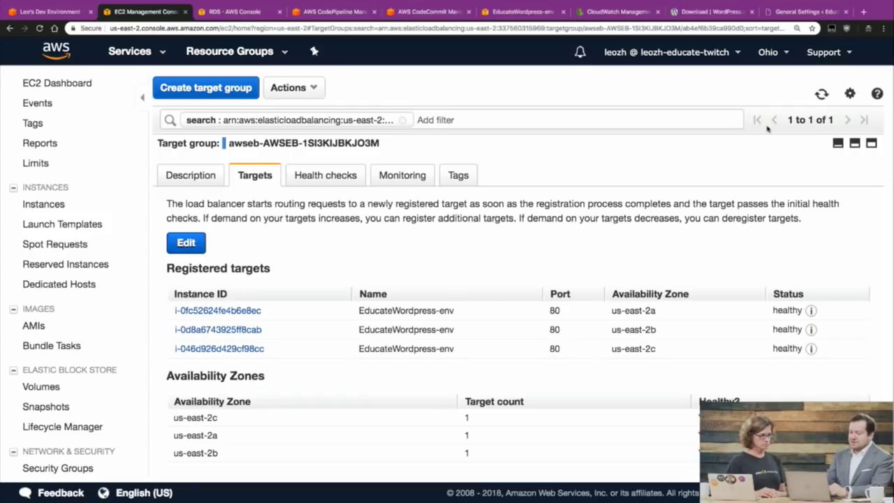
# Step: Open the EducateDemo2-env environment from the list of all Elastic Beanstalk applications and review its health, running version and recent events
pyautogui.click(538, 12)
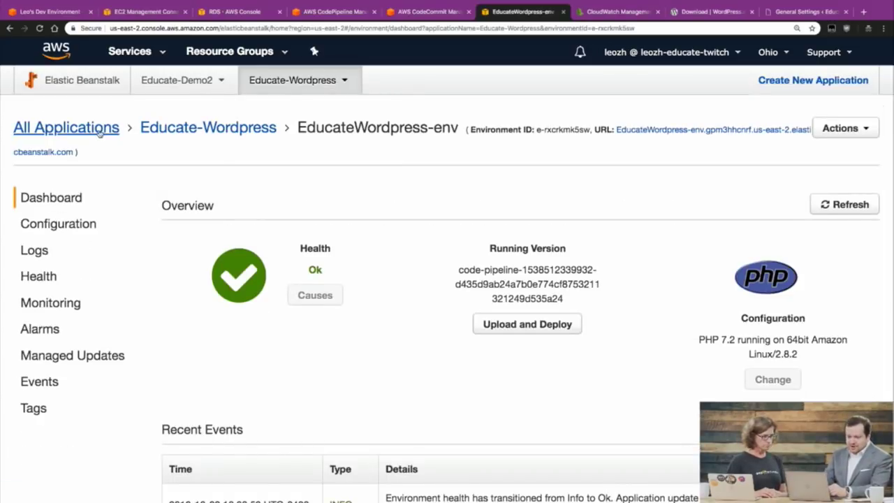
pyautogui.click(119, 127)
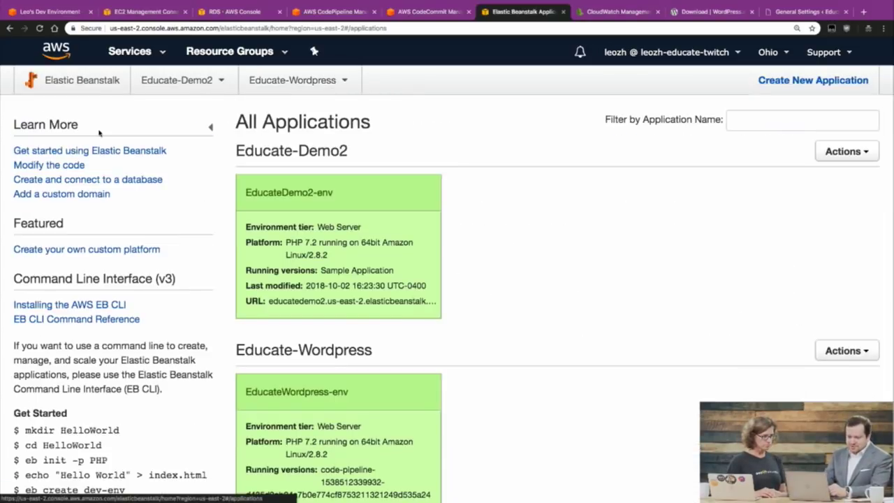
pyautogui.click(290, 193)
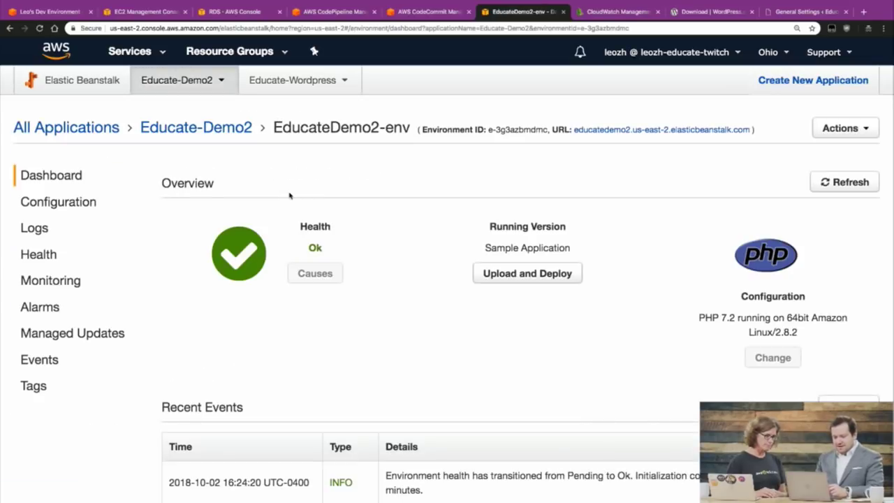
pyautogui.scroll(-2, 290, 194)
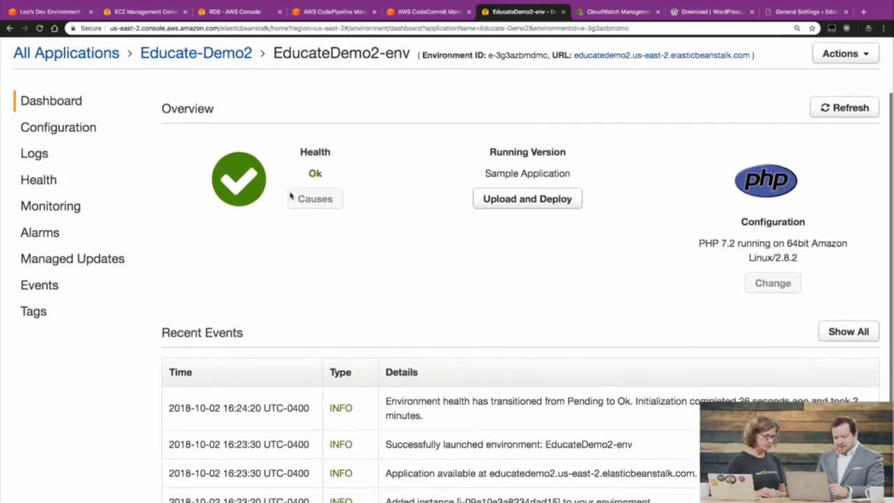
pyautogui.scroll(2, 279, 194)
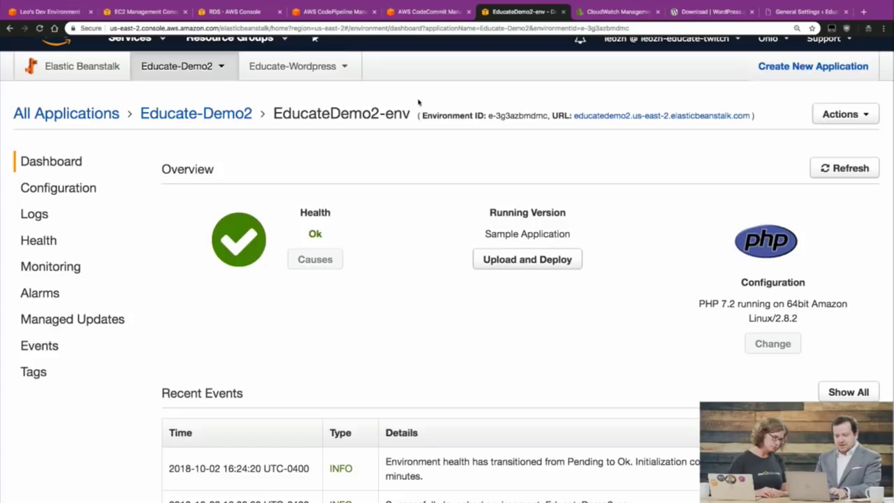
# Step: View the EducateDemo2-env sample site at educatedemo2.us-east-2.elasticbeanstalk.com and return to the environment's dashboard
pyautogui.click(600, 117)
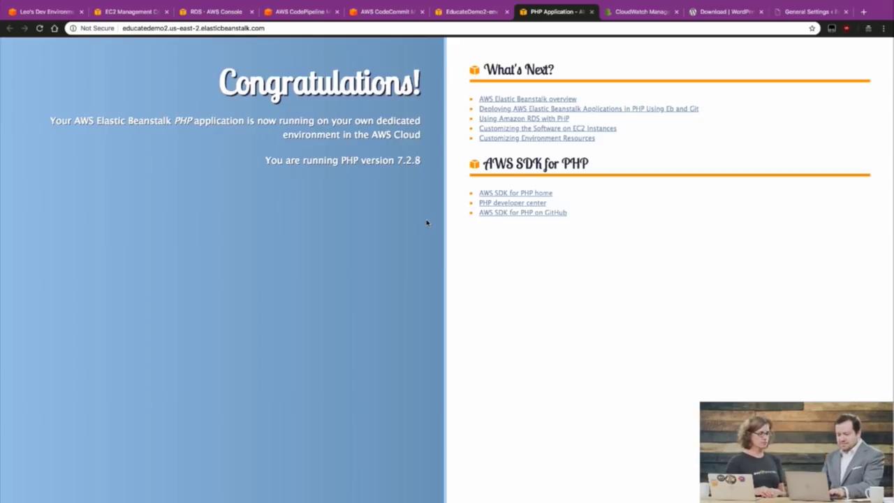
pyautogui.press('super+w')
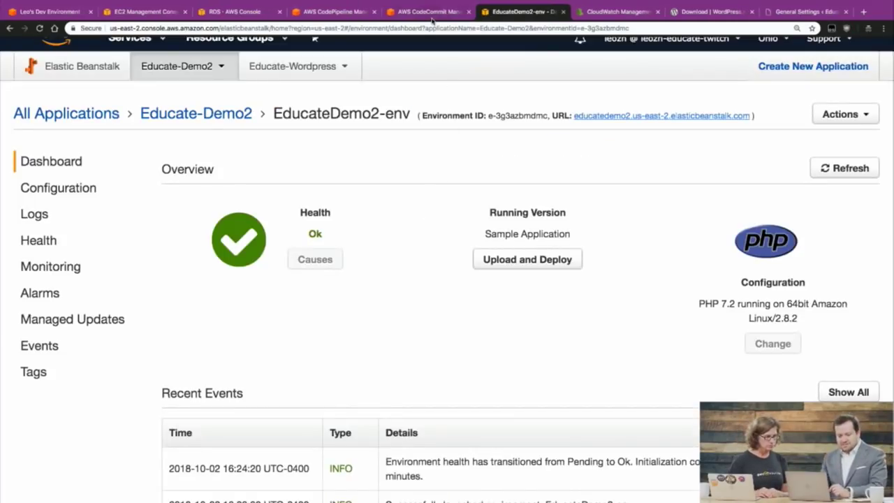